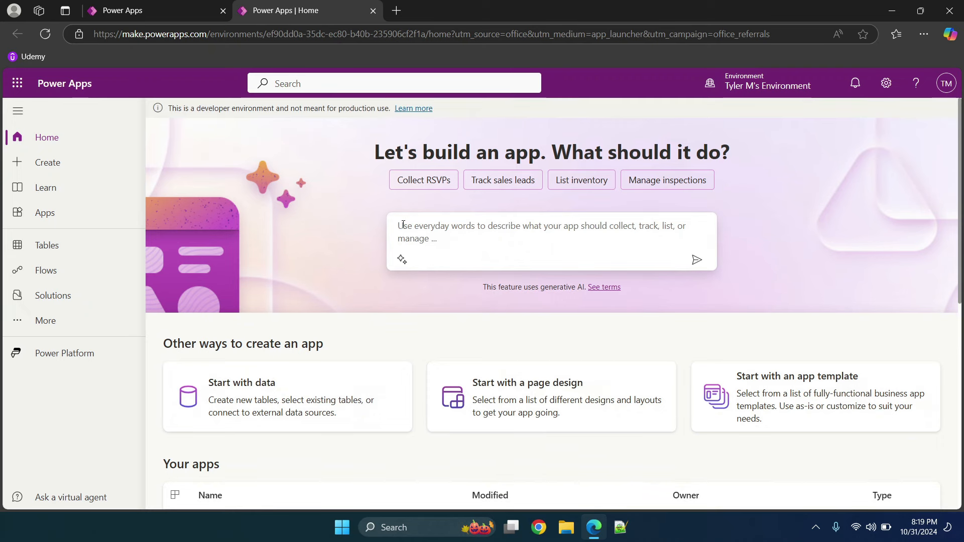
# Look over the home page's app creation options and the list of existing apps.
pyautogui.scroll(-4, 404, 227)
pyautogui.scroll(4, 405, 229)
pyautogui.scroll(-8, 403, 225)
pyautogui.scroll(8, 404, 226)
pyautogui.click(170, 13)
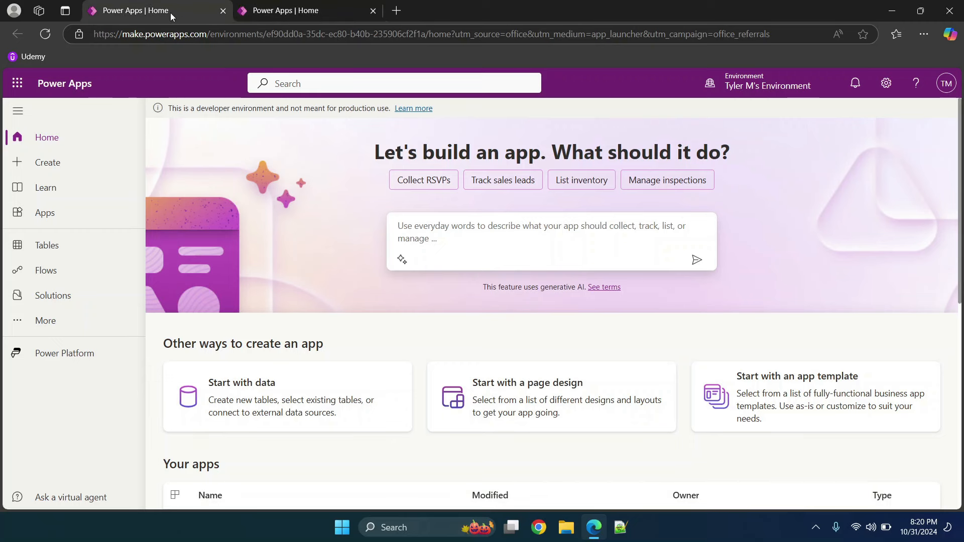
pyautogui.click(258, 12)
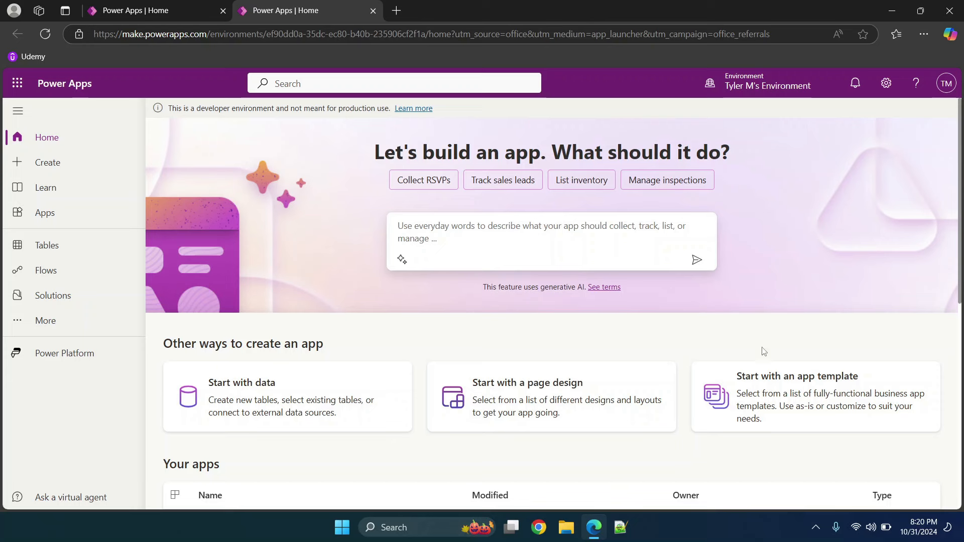
# Browse the app template gallery, from the data-centered mobile apps to the ready-made canvas app templates.
pyautogui.click(845, 395)
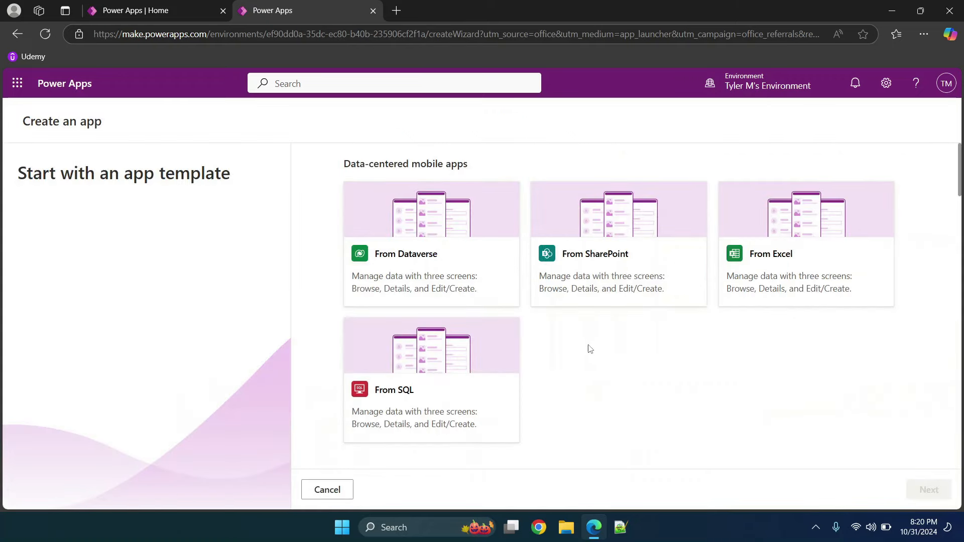
pyautogui.scroll(-10, 592, 351)
pyautogui.scroll(-5, 596, 356)
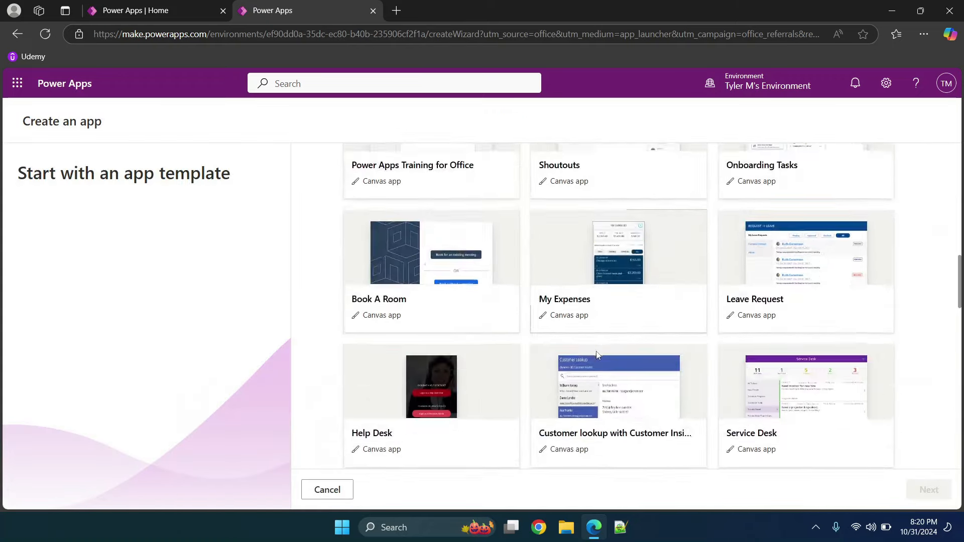
pyautogui.scroll(15, 597, 355)
pyautogui.click(229, 4)
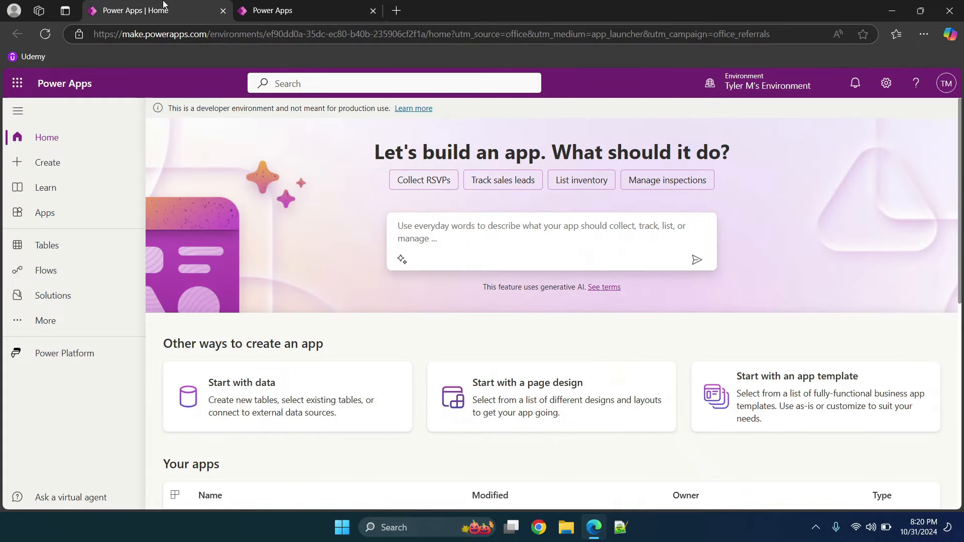
# Review the Start with data page and its other ways to get started, and return to the home page.
pyautogui.scroll(-4, 568, 224)
pyautogui.scroll(4, 569, 232)
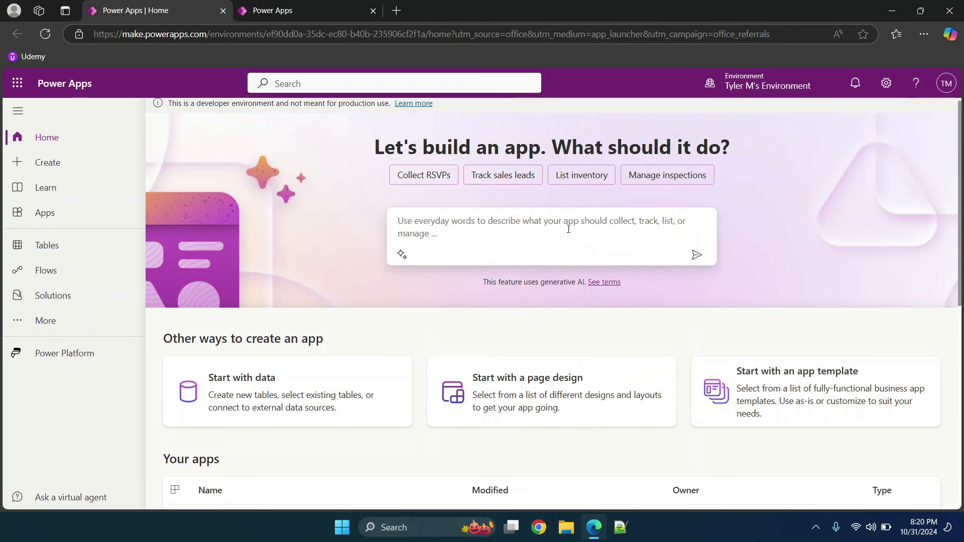
pyautogui.click(280, 378)
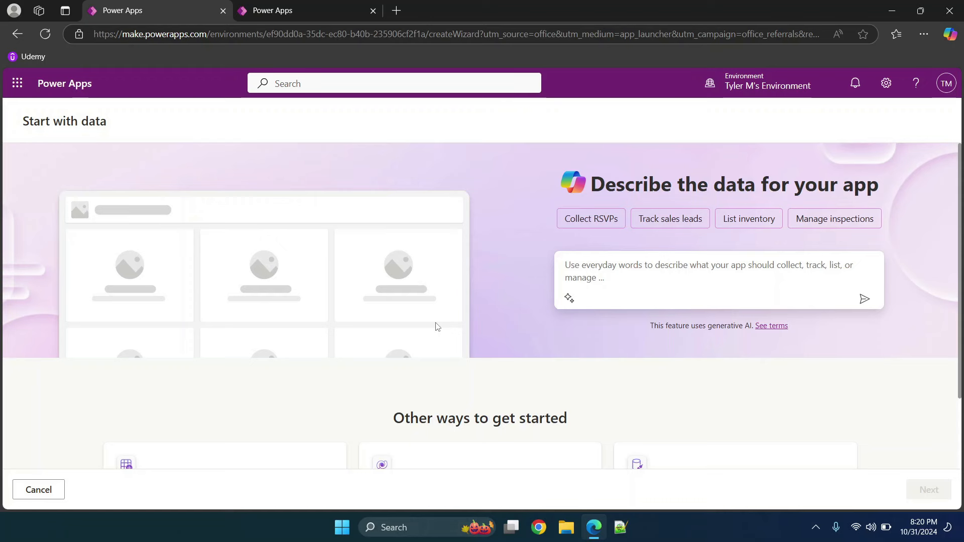
pyautogui.scroll(-2, 436, 327)
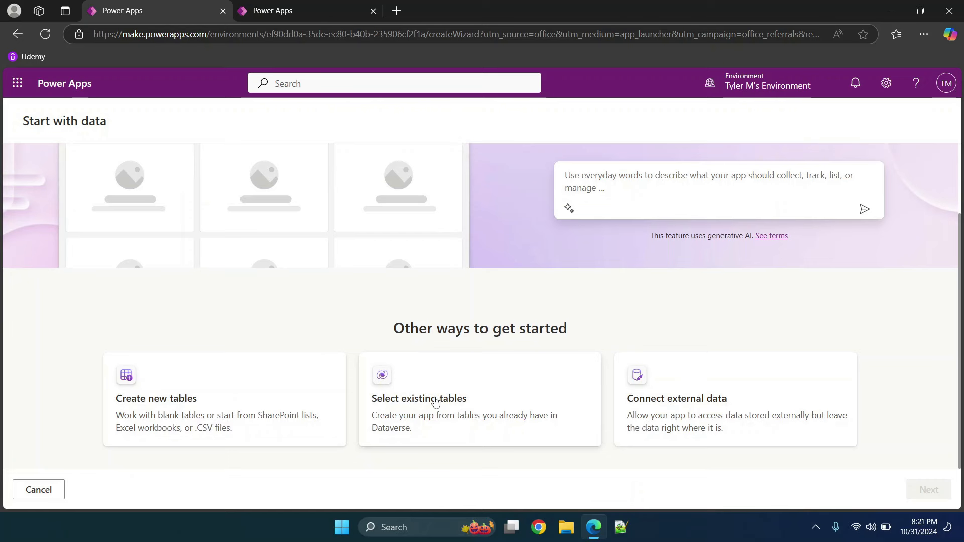
pyautogui.click(22, 36)
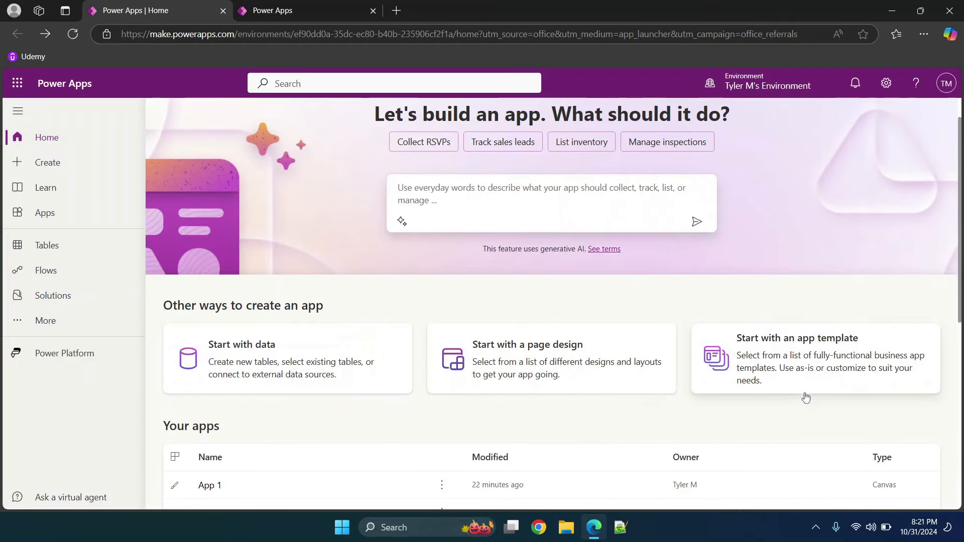
# Review the starting points offered for creating an app, such as Blank app, Dataverse, SharePoint and Excel.
pyautogui.click(71, 169)
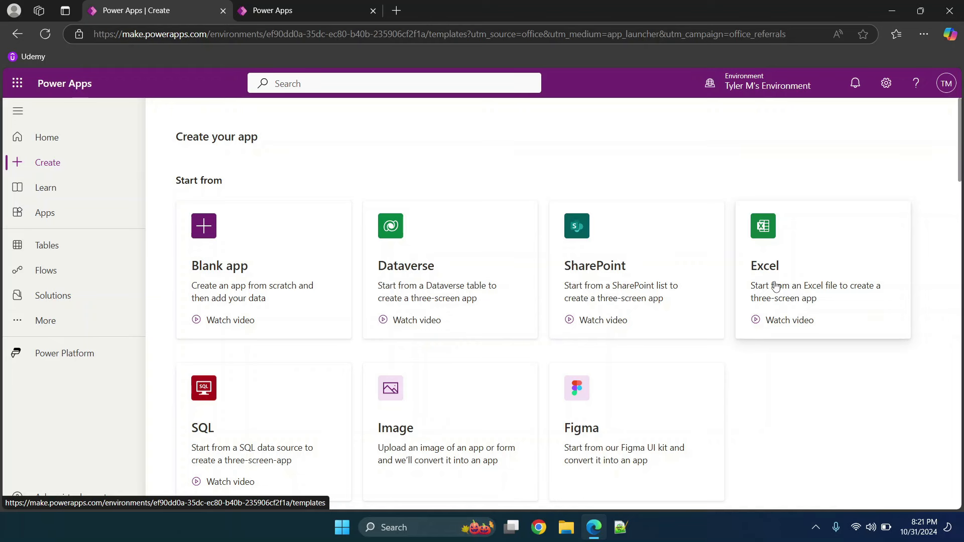
pyautogui.scroll(-3, 775, 286)
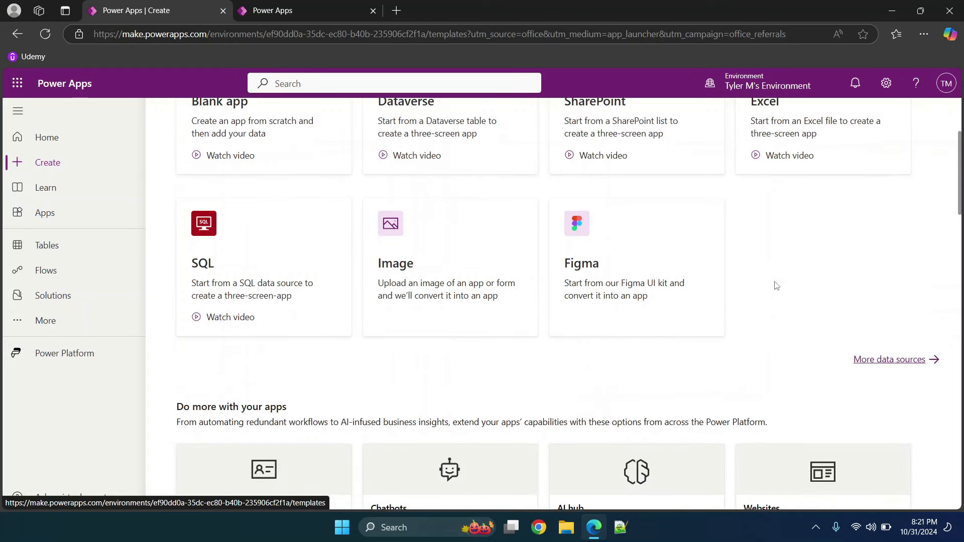
pyautogui.click(56, 148)
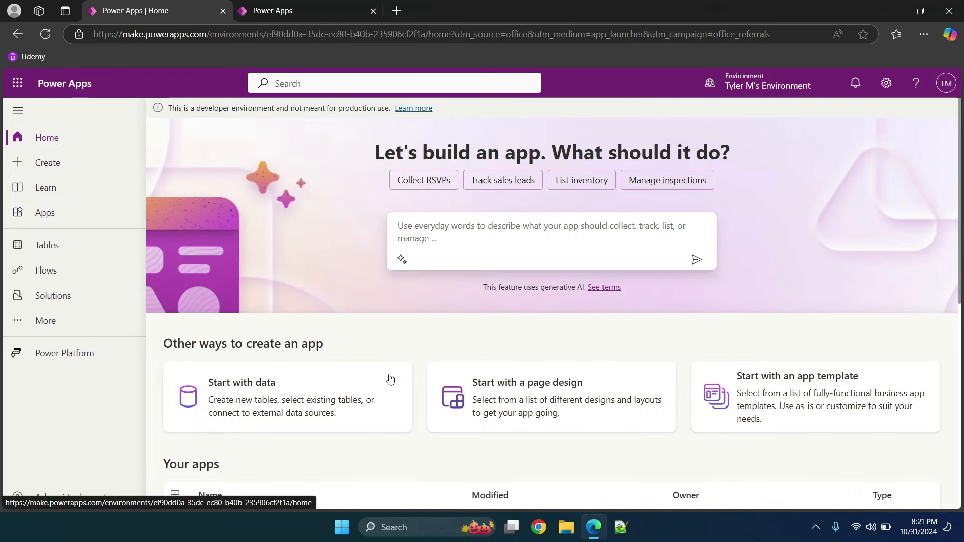
# Start an app with data and create a new table by importing the Excel file Book1.xlsx.
pyautogui.click(322, 394)
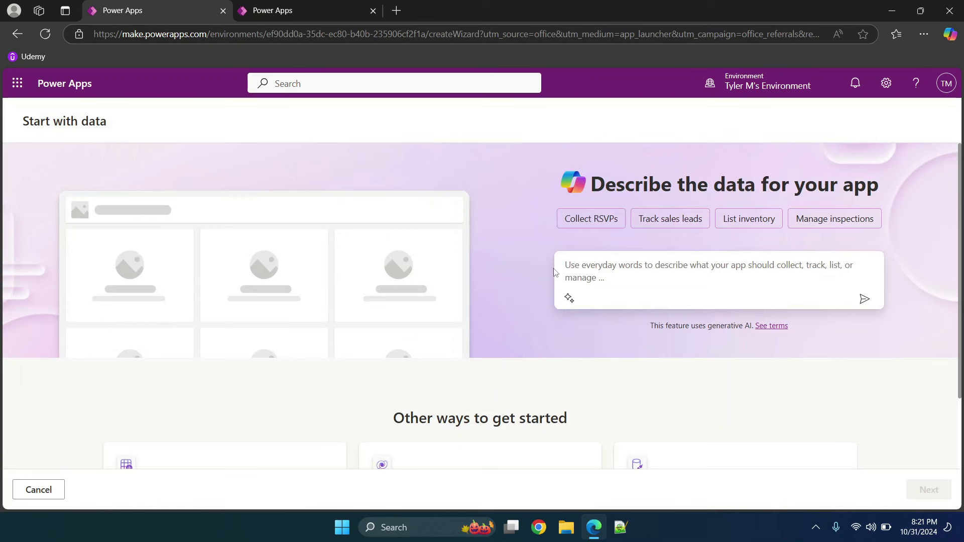
pyautogui.scroll(-2, 556, 273)
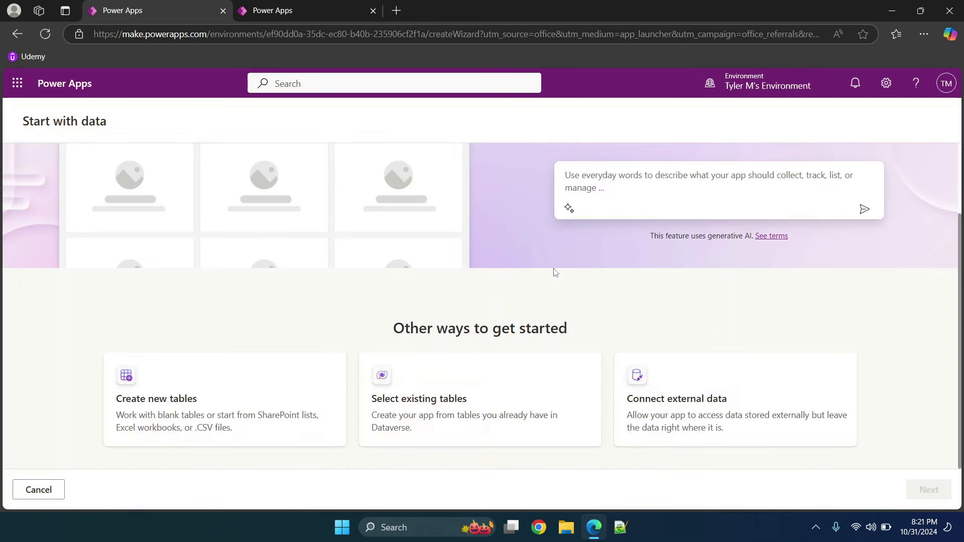
pyautogui.click(232, 386)
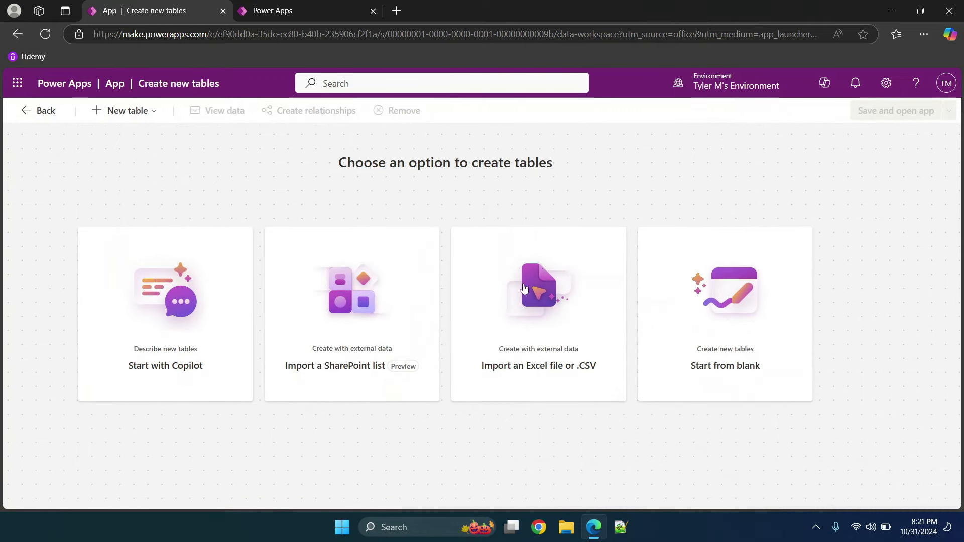
pyautogui.click(592, 336)
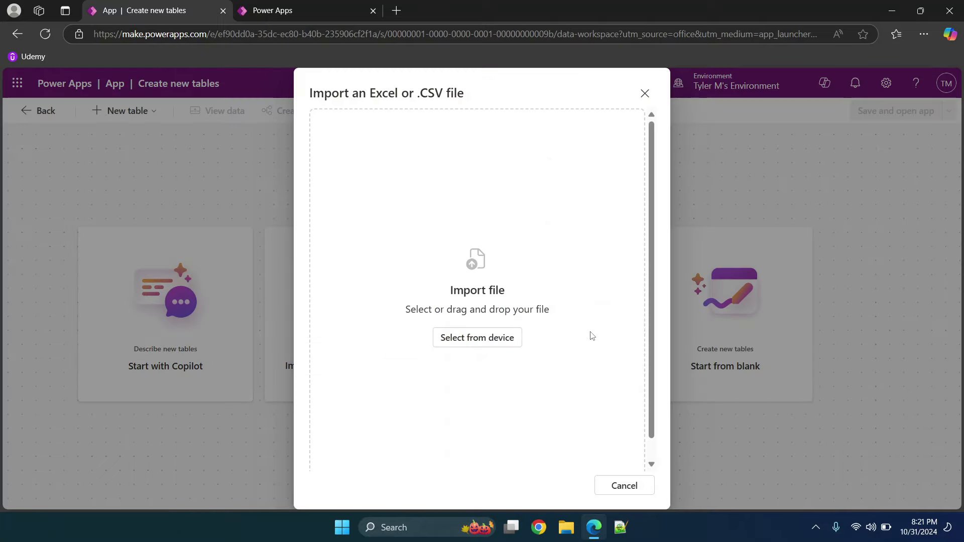
pyautogui.click(479, 337)
pyautogui.doubleClick(191, 113)
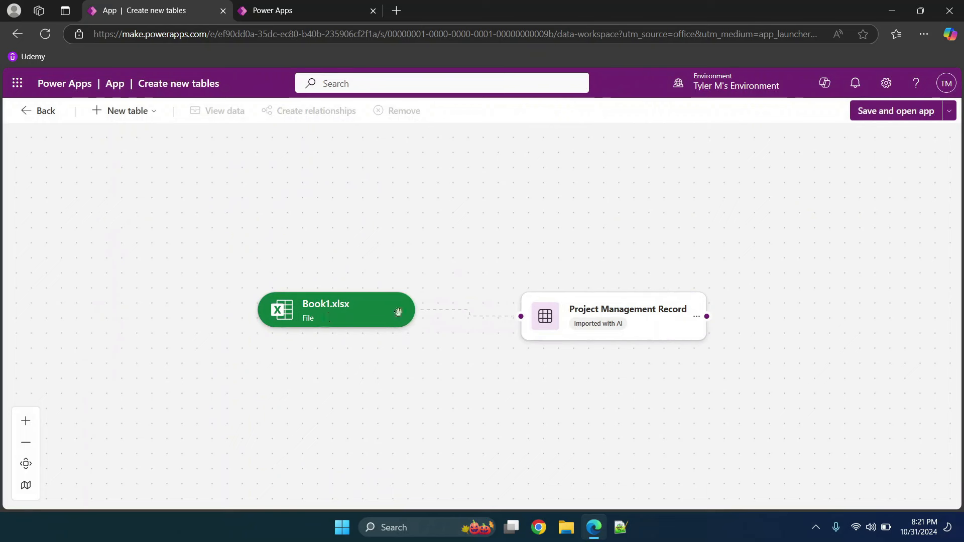
# Save the imported Project Management Record table and open the generated app in Power Apps Studio.
pyautogui.click(884, 120)
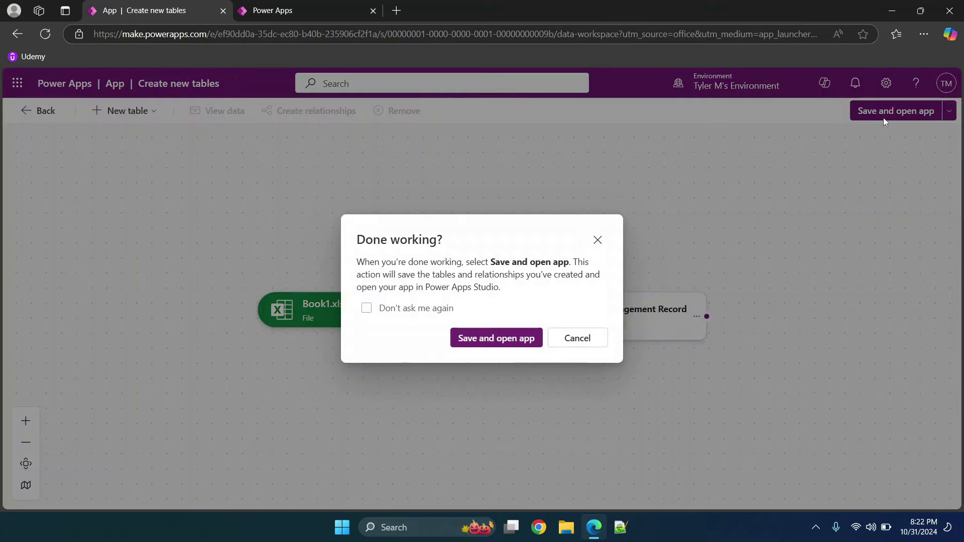
pyautogui.click(502, 342)
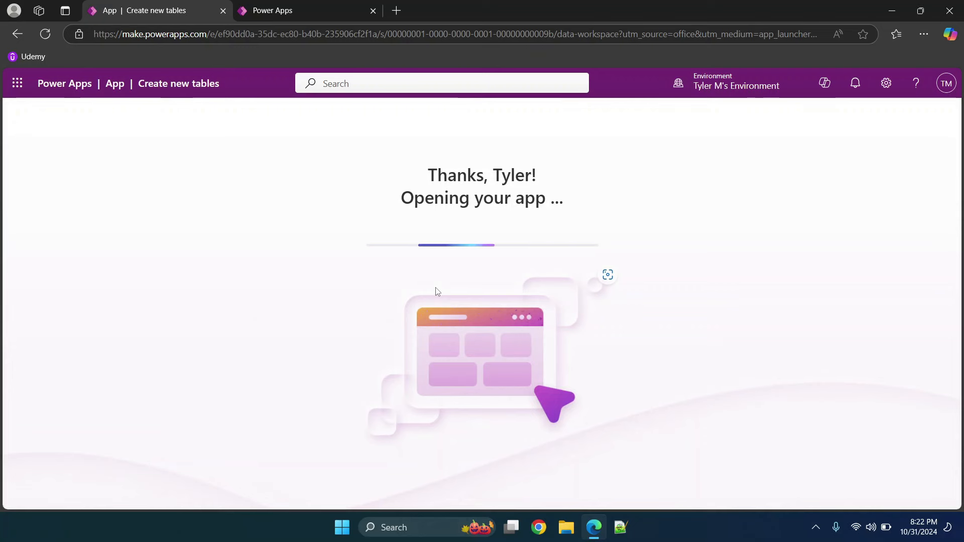
pyautogui.click(303, 10)
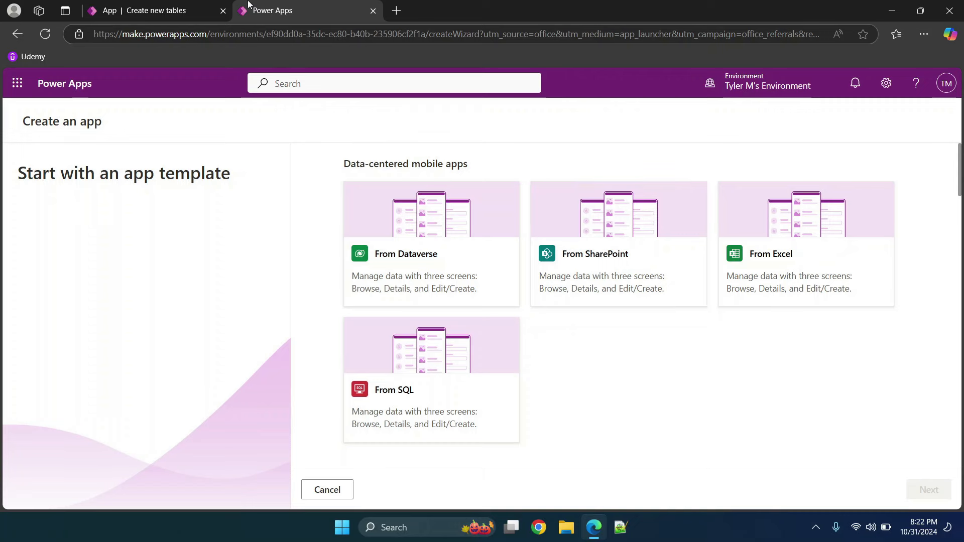
pyautogui.click(198, 5)
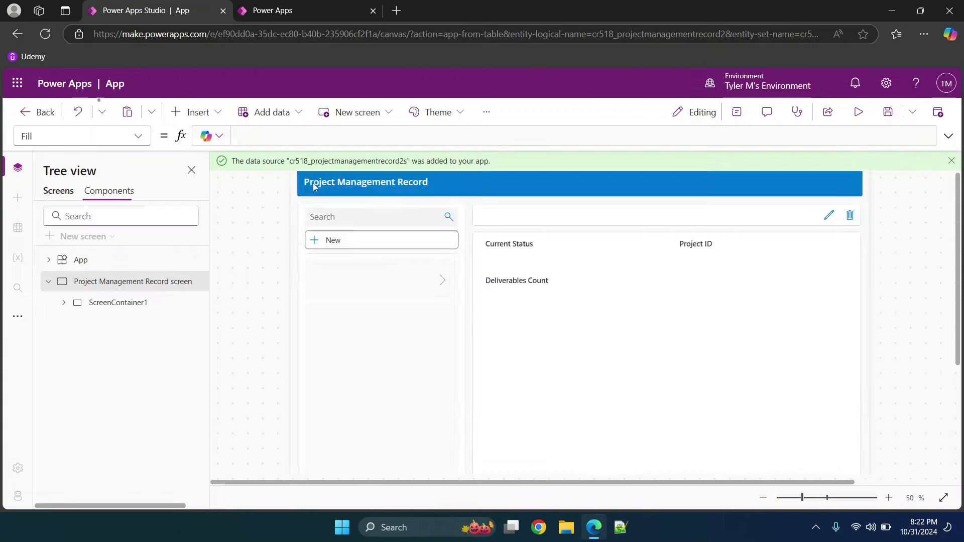
pyautogui.click(498, 361)
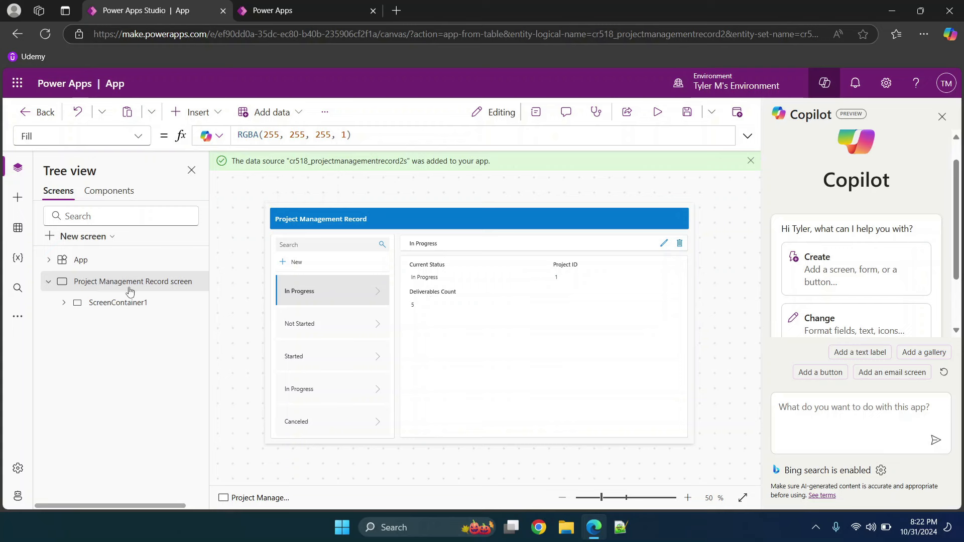
# Check the app's data source and the field choices for the records gallery's Title1, and close the Copilot pane.
pyautogui.click(18, 227)
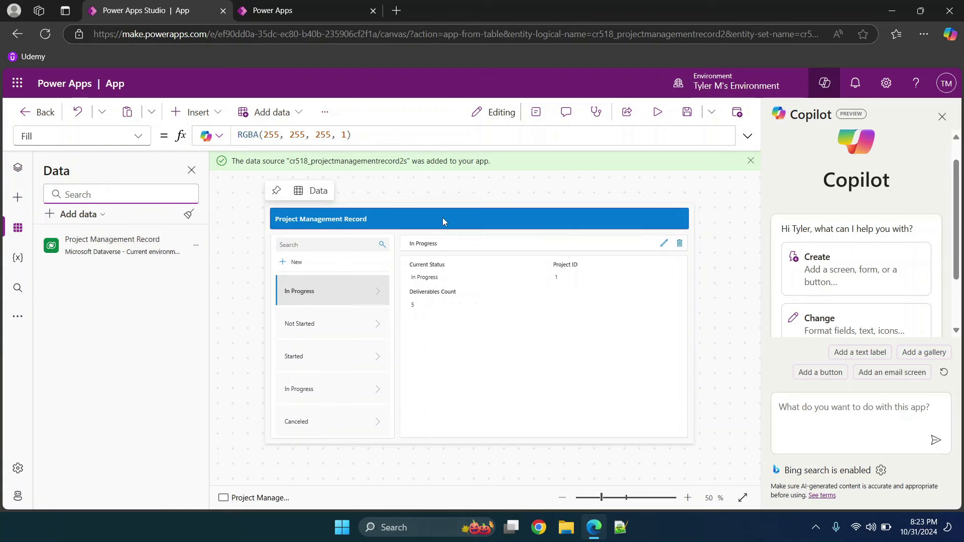
pyautogui.click(324, 289)
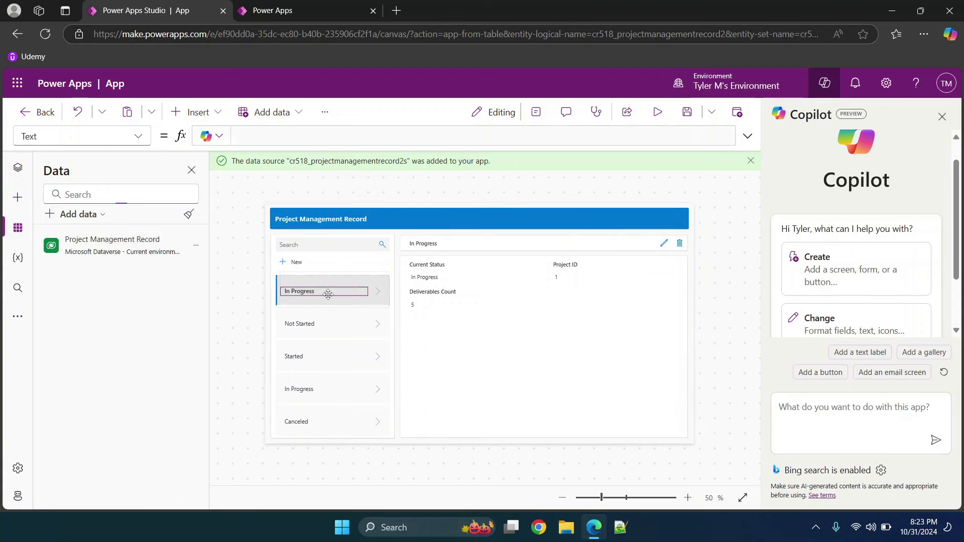
pyautogui.click(330, 331)
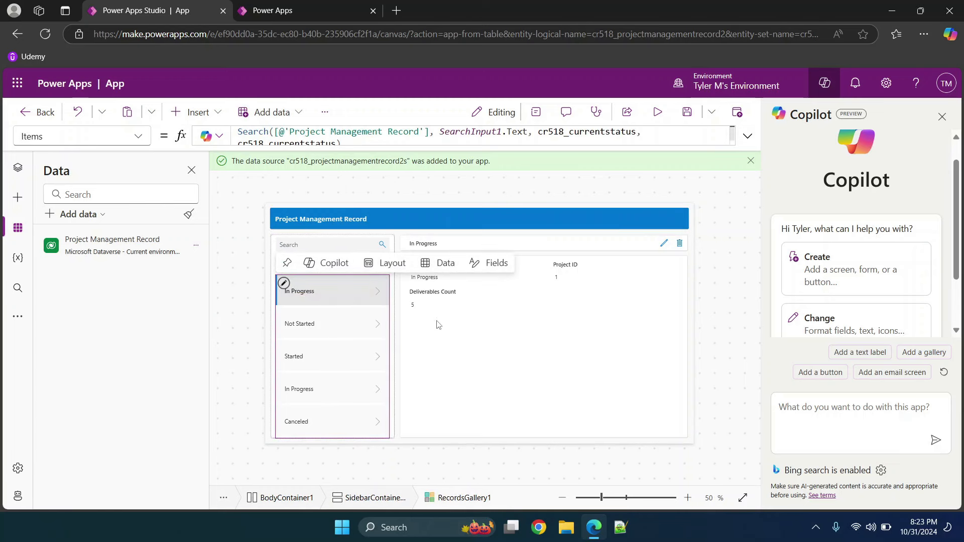
pyautogui.click(481, 271)
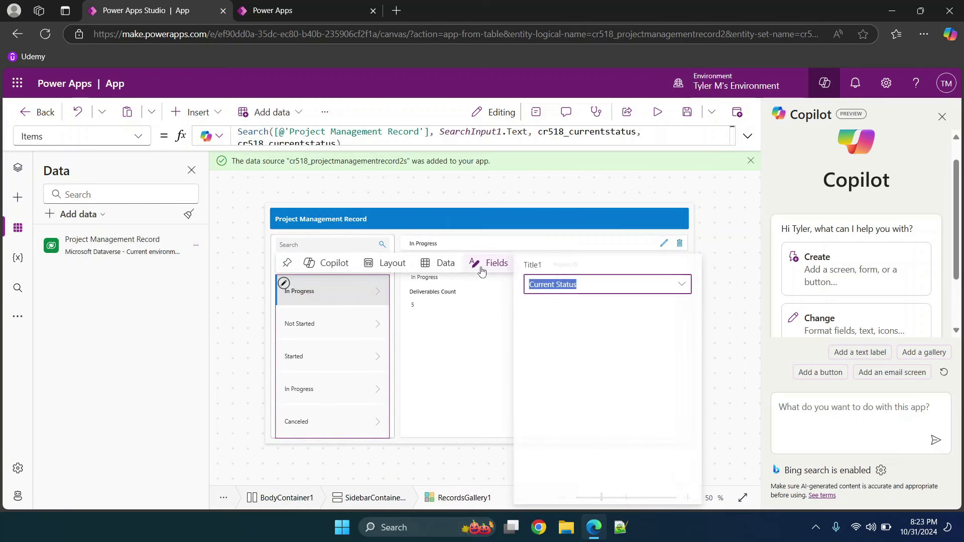
pyautogui.click(636, 281)
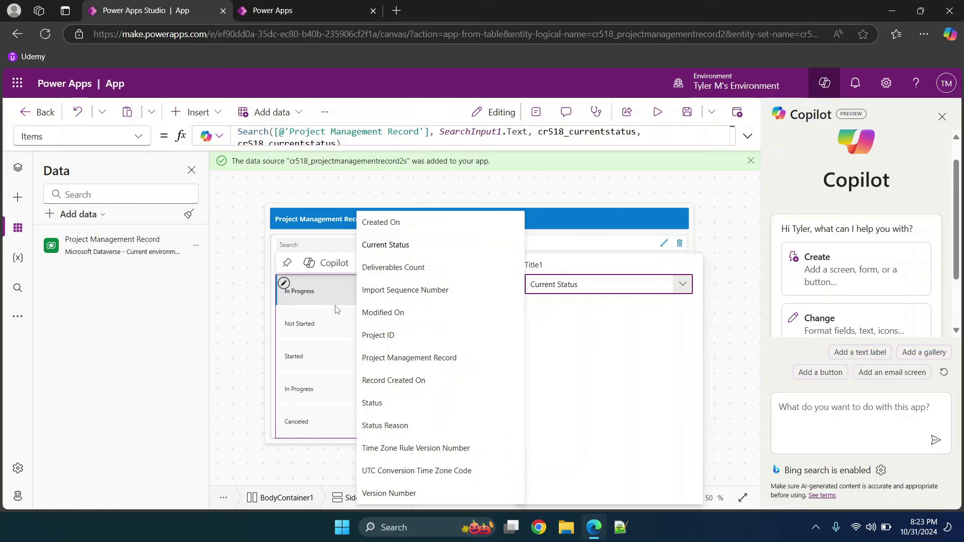
pyautogui.click(251, 324)
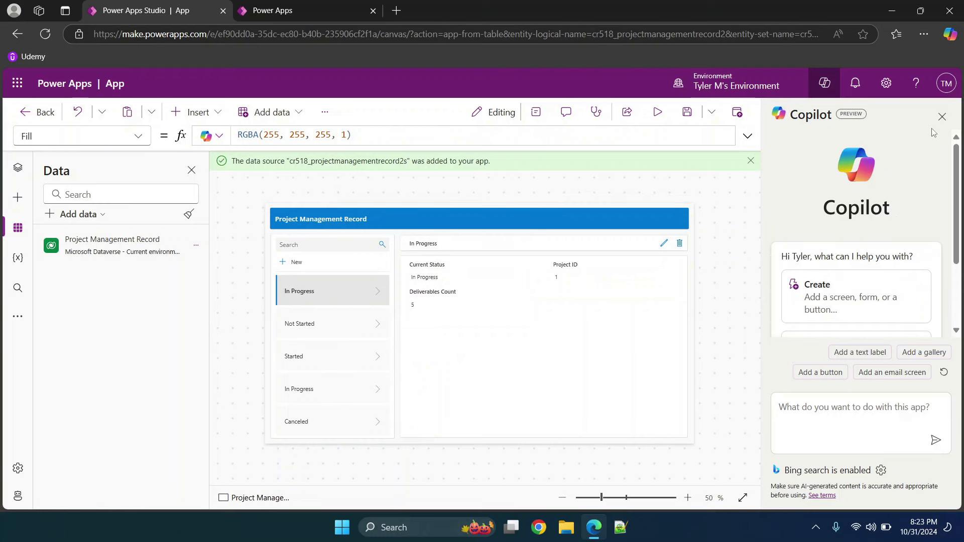
pyautogui.click(942, 117)
# Revisit the data-centered mobile app templates for comparison and return to the app being edited.
pyautogui.click(281, 7)
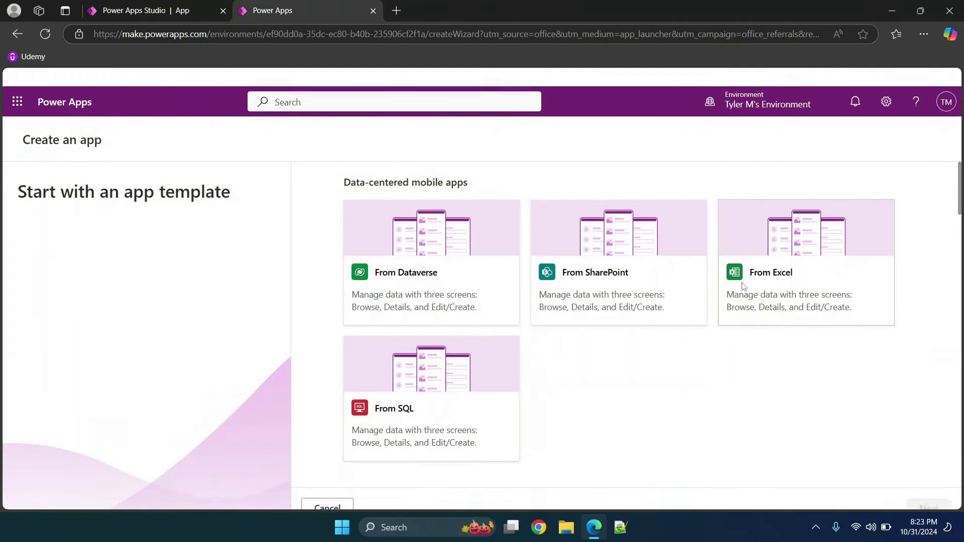
pyautogui.scroll(-1, 484, 362)
pyautogui.scroll(-1, 493, 357)
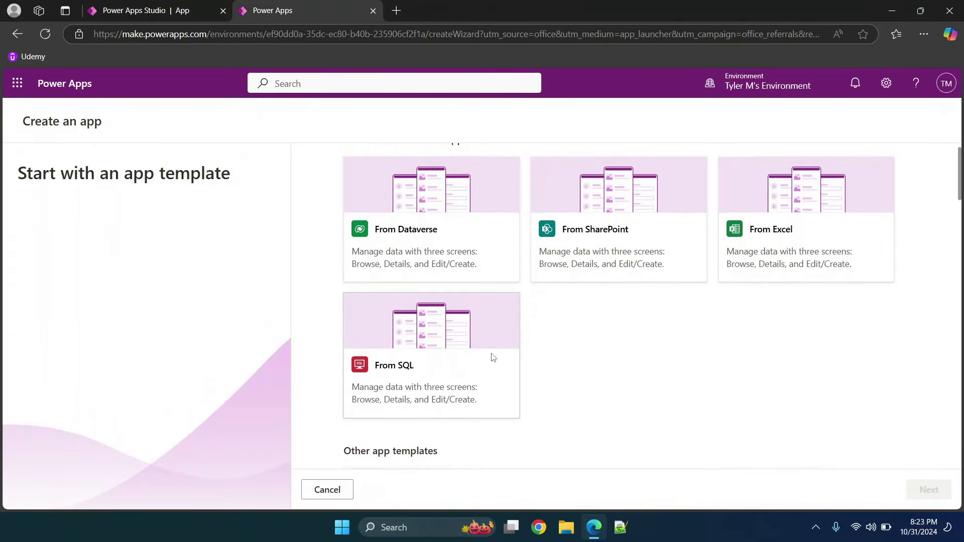
pyautogui.scroll(2, 492, 357)
pyautogui.click(191, 5)
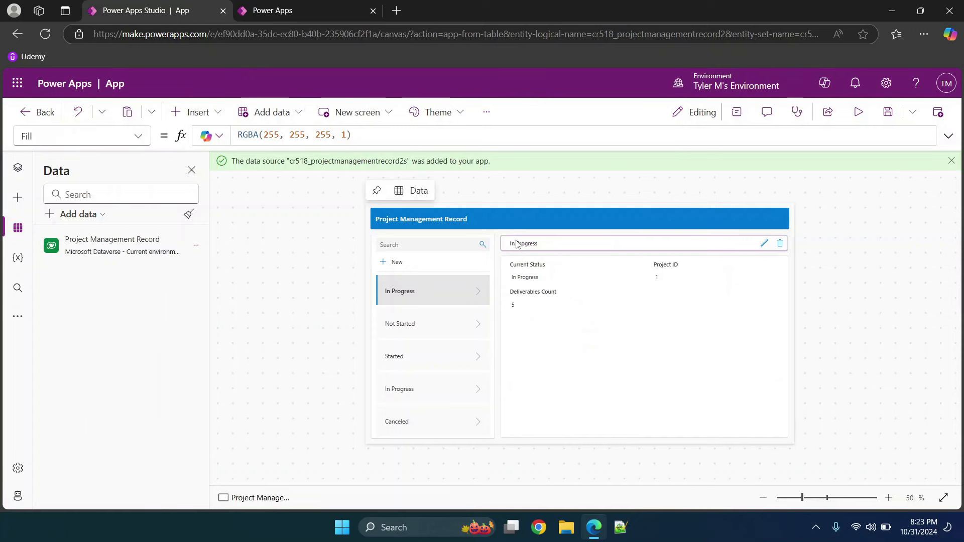
# Examine the Project Management Record screen's component tree and the controls available for insertion.
pyautogui.click(10, 166)
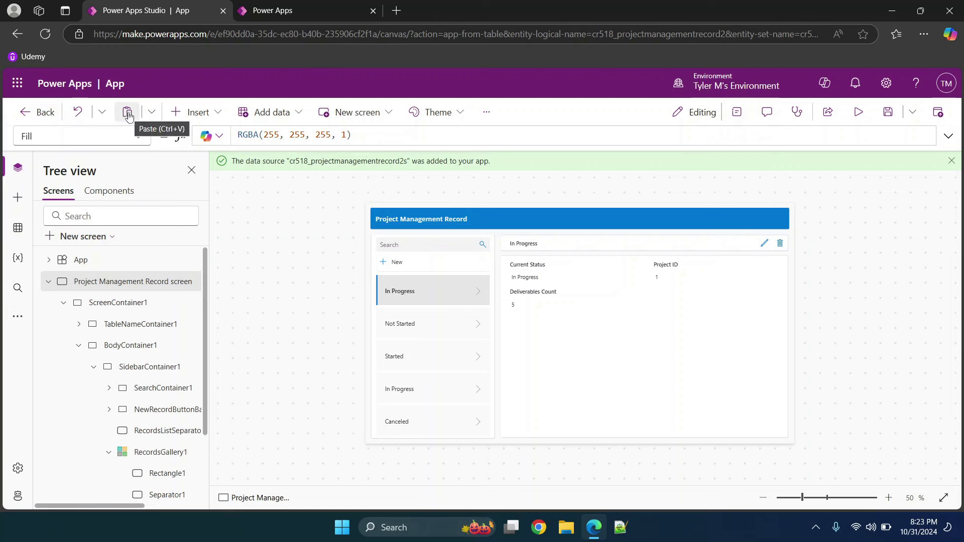
pyautogui.click(219, 114)
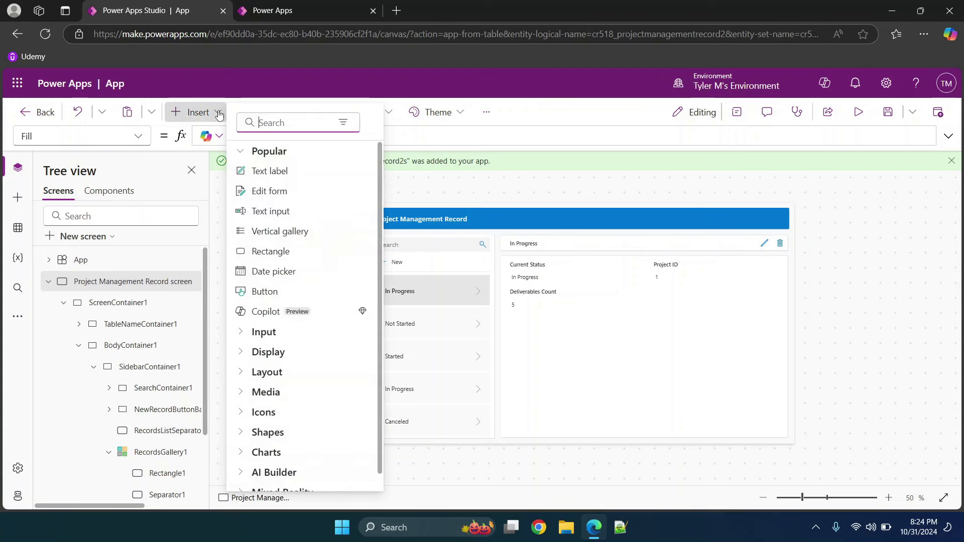
pyautogui.scroll(-1, 308, 272)
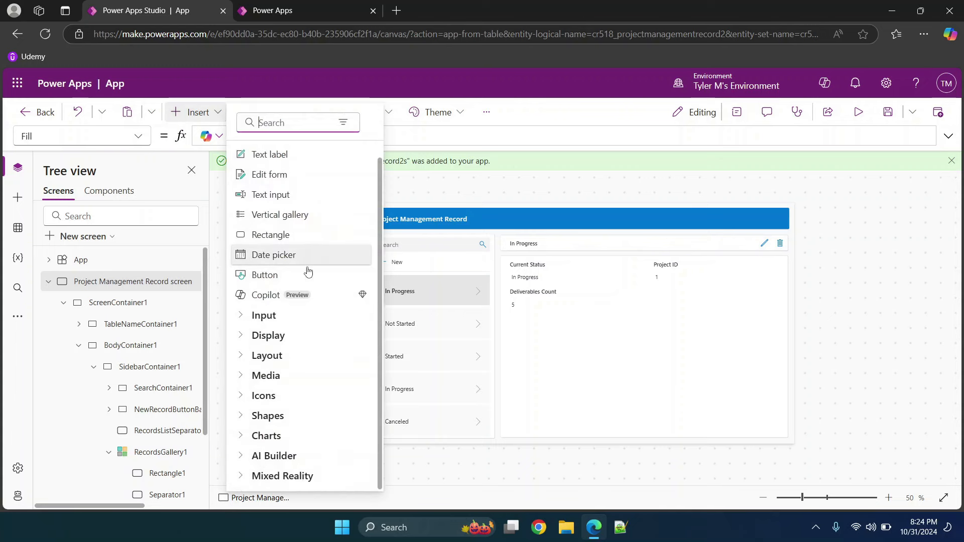
pyautogui.click(18, 198)
pyautogui.scroll(-3, 141, 306)
pyautogui.scroll(3, 150, 312)
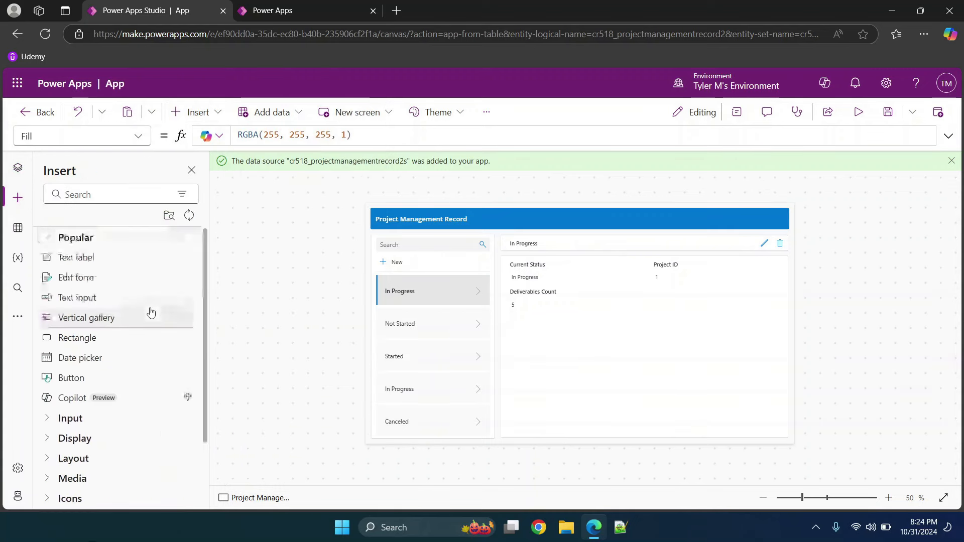
# Look through the app's data source options, including the current environment's tables and the suggested connectors.
pyautogui.click(298, 115)
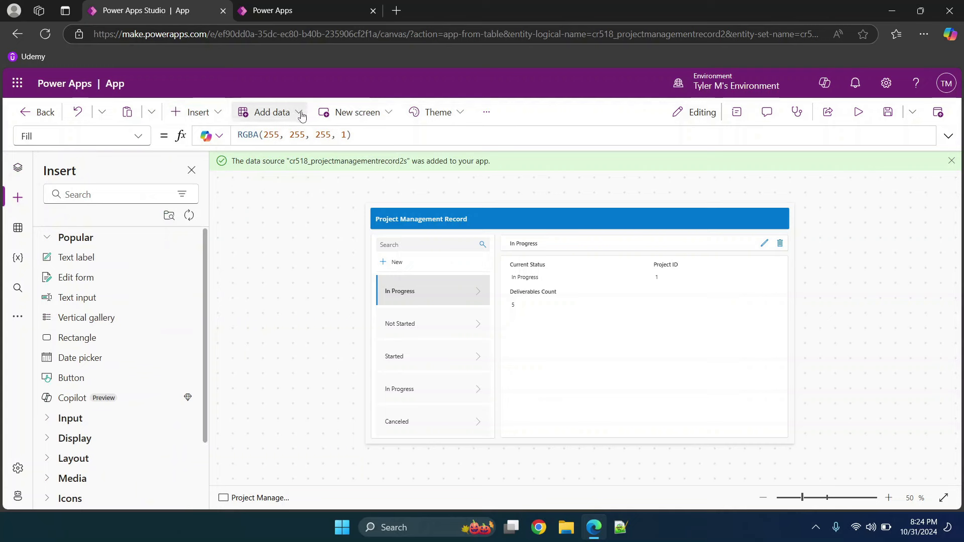
pyautogui.moveTo(294, 219)
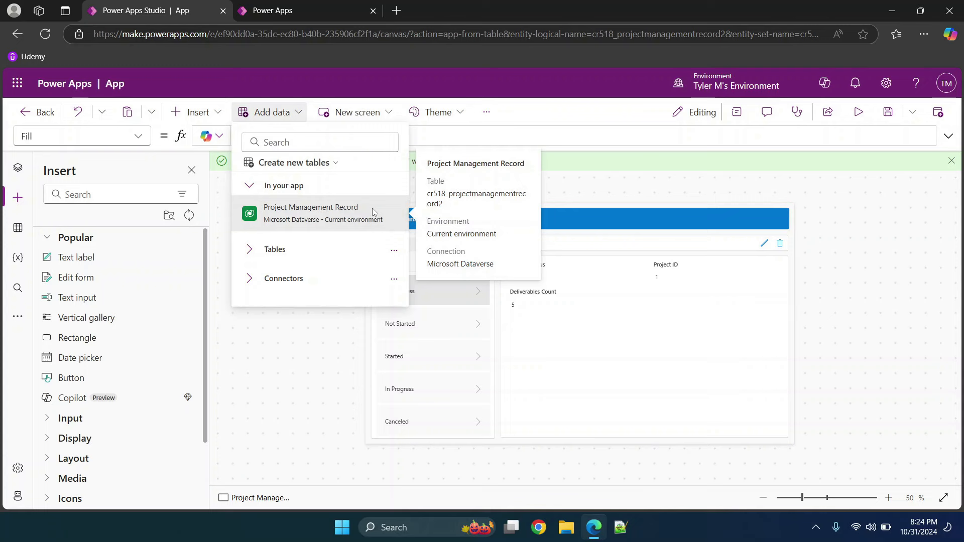
pyautogui.click(251, 249)
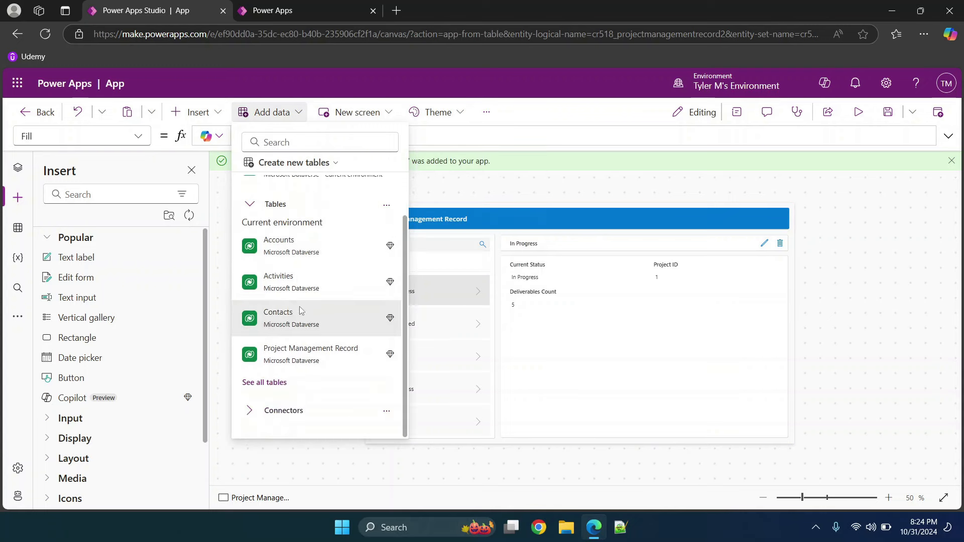
pyautogui.click(247, 410)
pyautogui.scroll(-3, 254, 387)
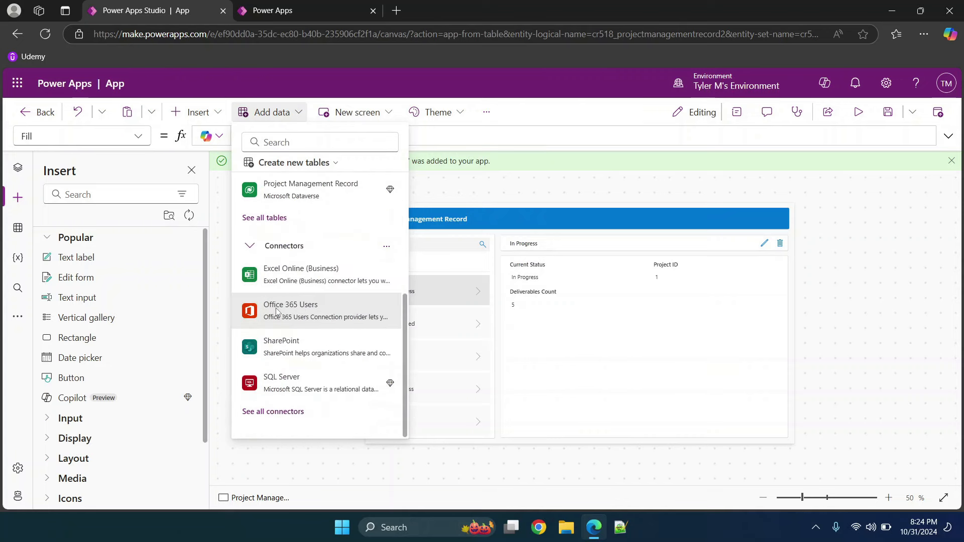
# Try to add a new screen from the Calendar template and dismiss the dialog that follows.
pyautogui.click(389, 115)
pyautogui.click(391, 116)
pyautogui.click(392, 116)
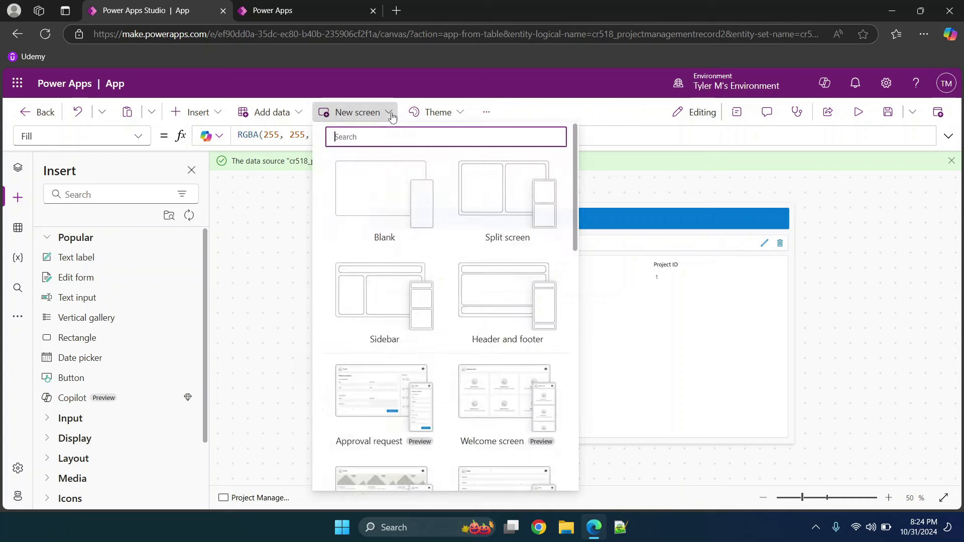
pyautogui.scroll(-10, 436, 290)
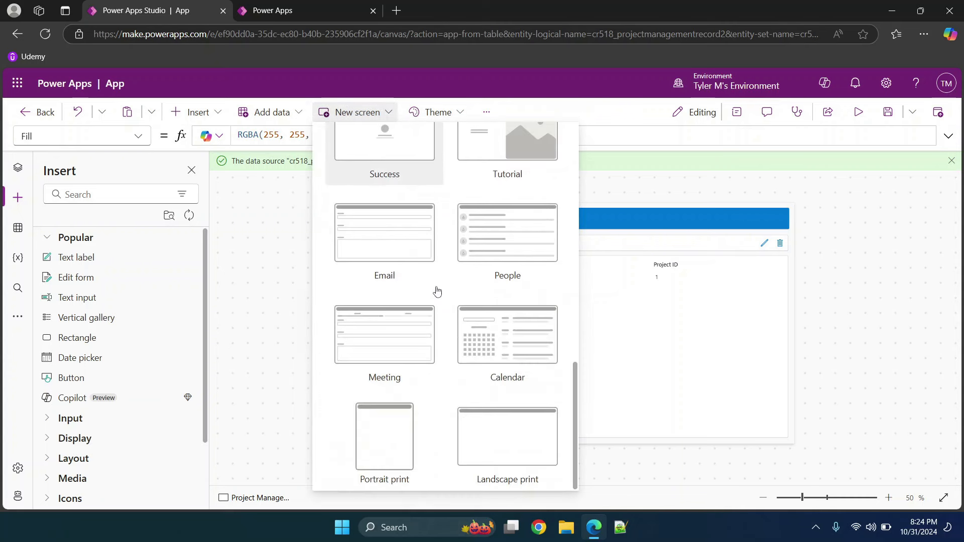
pyautogui.click(507, 316)
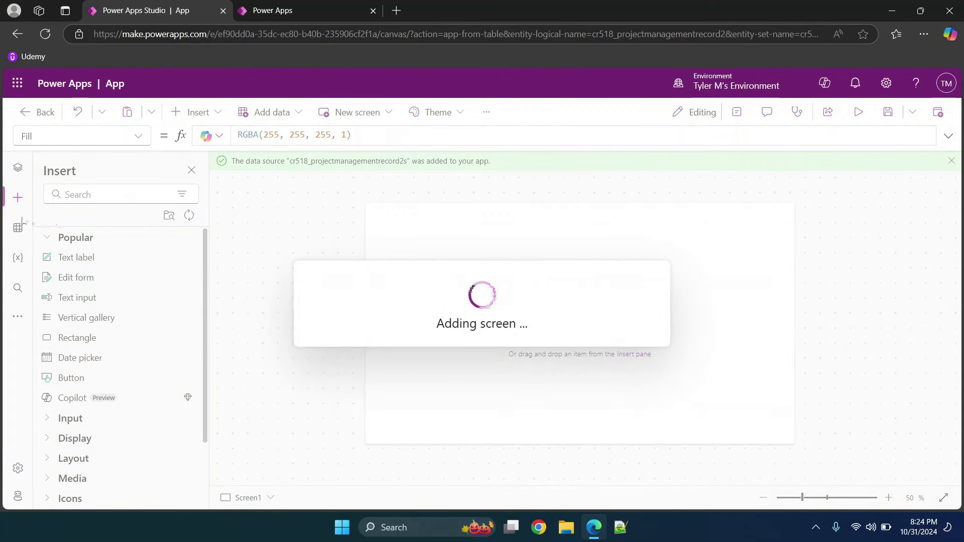
pyautogui.click(15, 171)
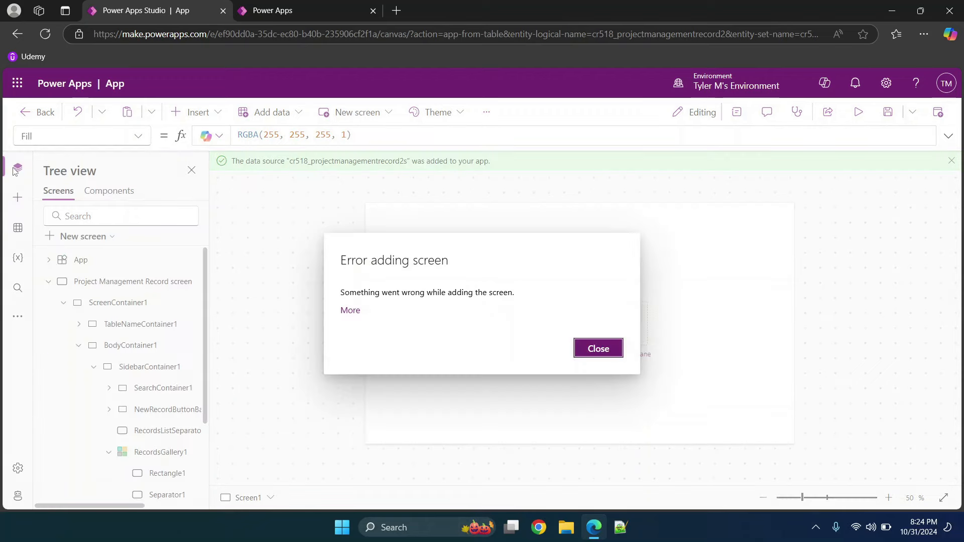
pyautogui.rightClick(600, 353)
pyautogui.click(601, 353)
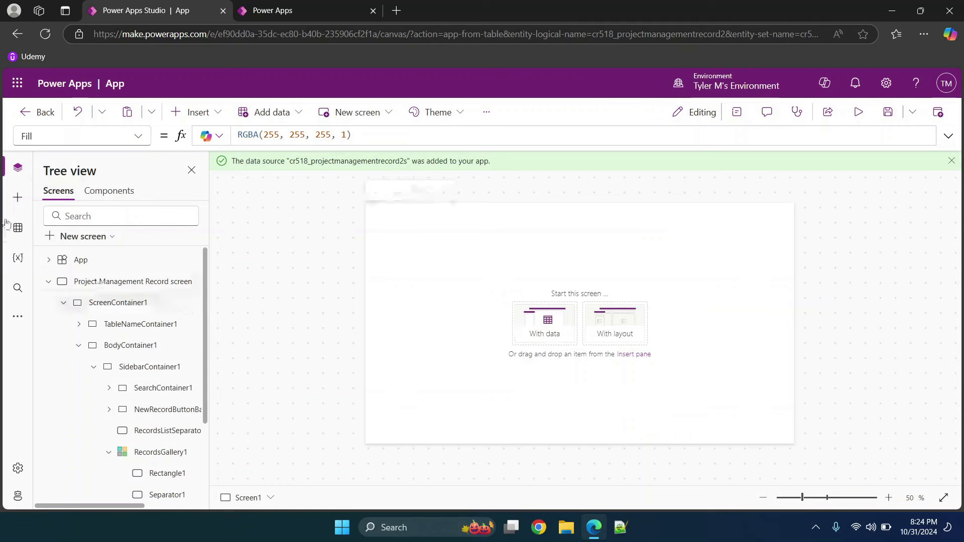
# Insert a text label on the blank Screen1 and collapse both screens in the component tree.
pyautogui.click(17, 206)
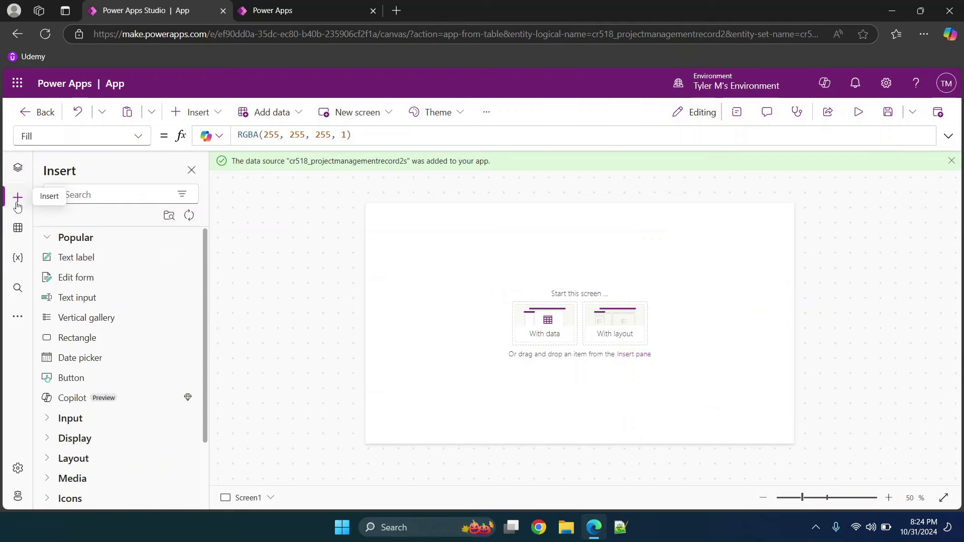
pyautogui.click(98, 258)
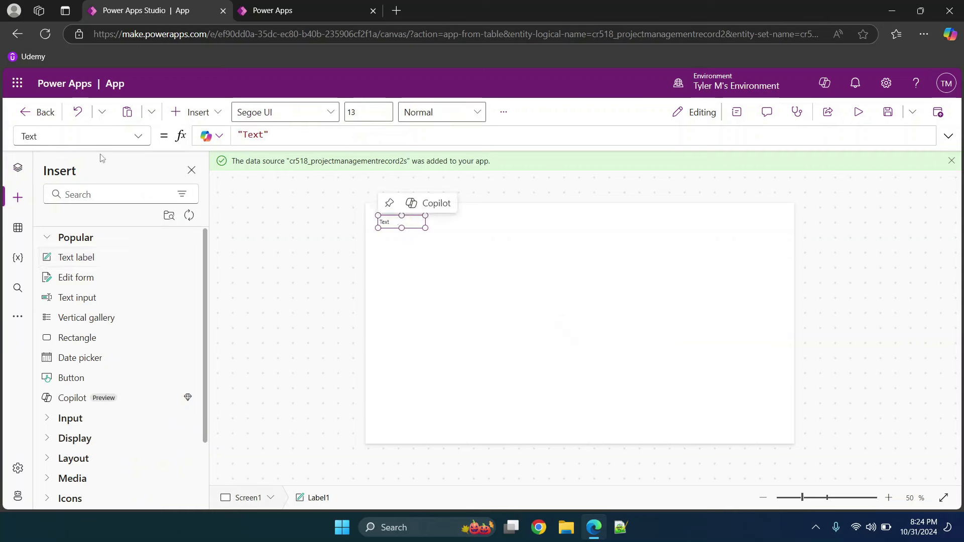
pyautogui.click(18, 167)
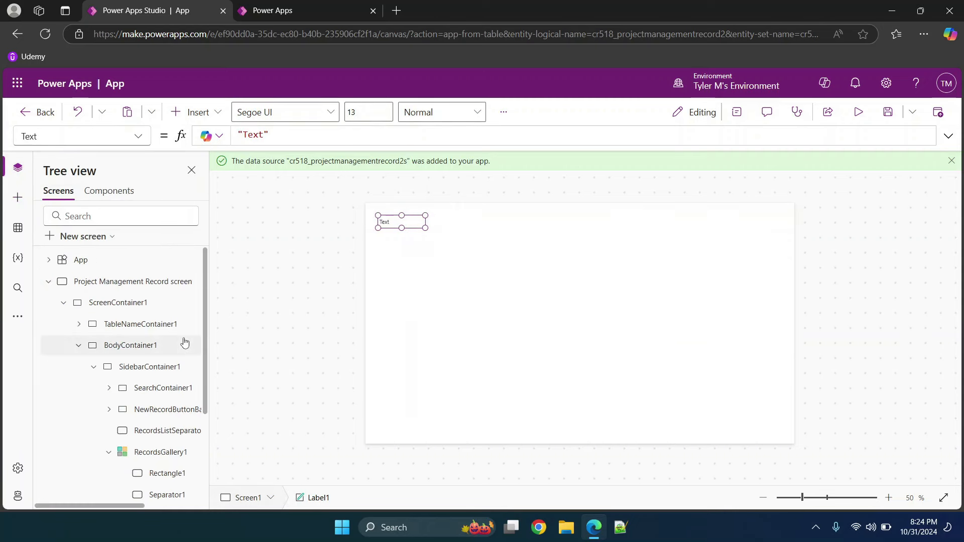
pyautogui.click(48, 281)
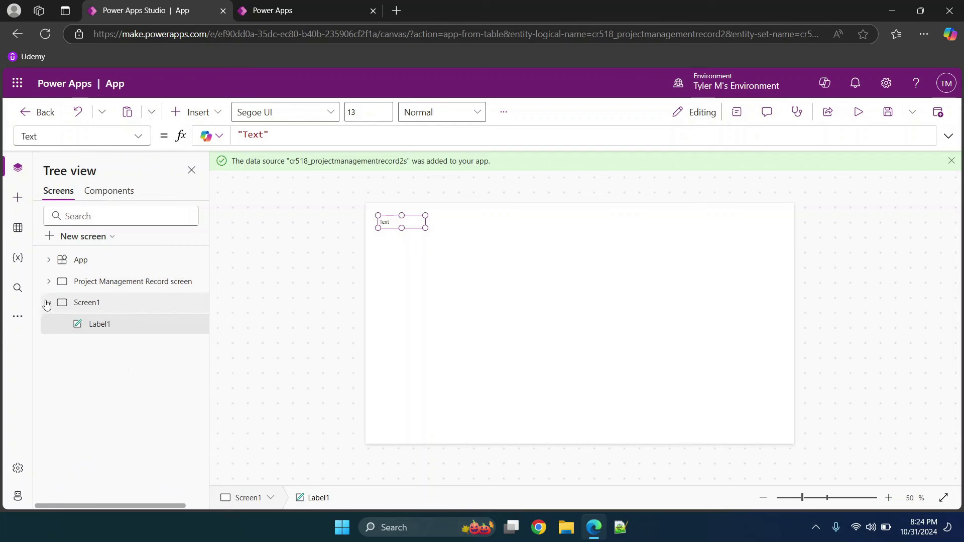
pyautogui.click(47, 302)
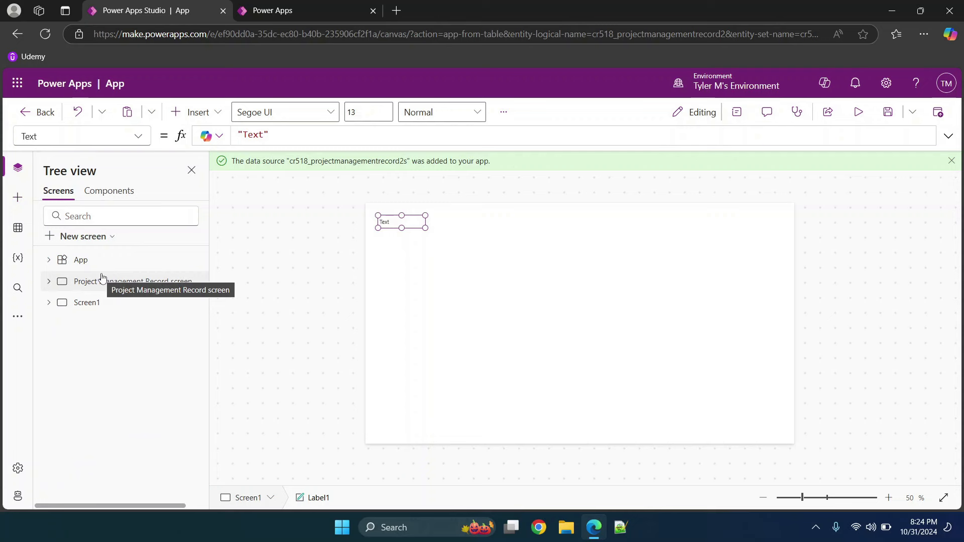
# Compare Screen1 with the Project Management Record screen and review the latter's component tree and canvas.
pyautogui.click(90, 304)
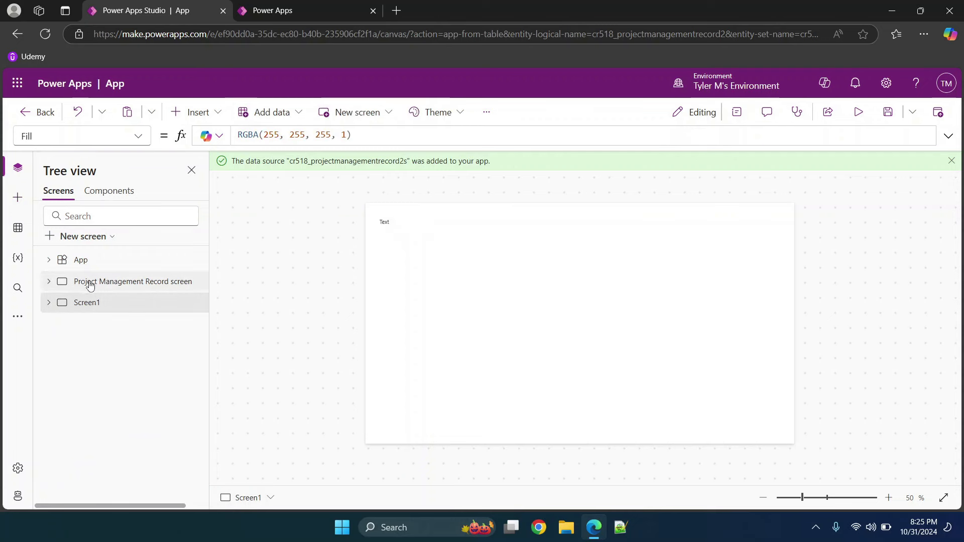
pyautogui.click(90, 283)
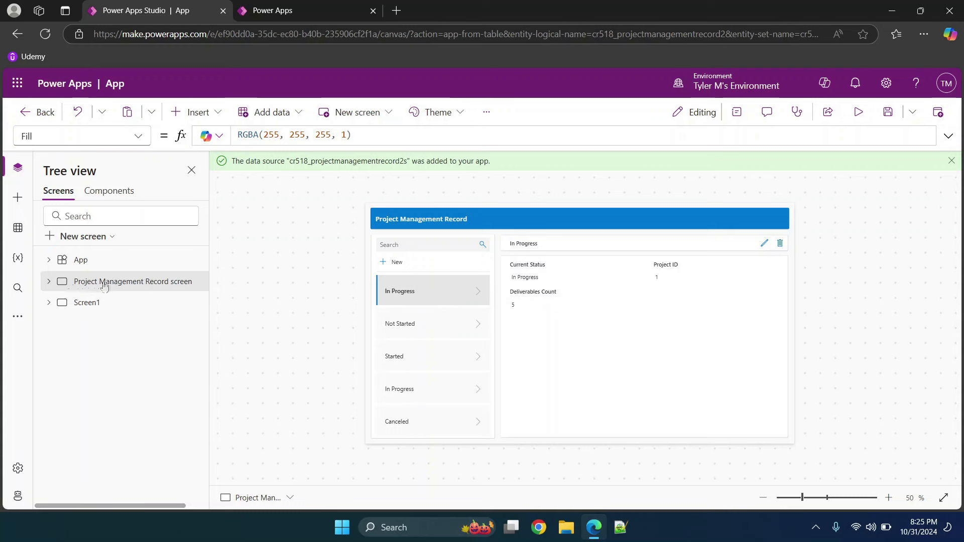
pyautogui.click(49, 284)
pyautogui.scroll(-3, 44, 290)
pyautogui.scroll(3, 42, 292)
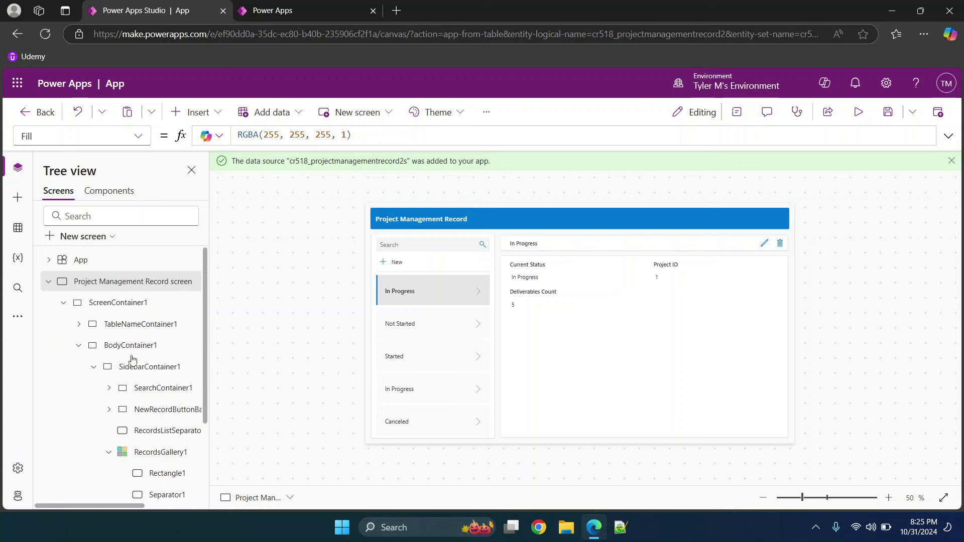
pyautogui.click(49, 283)
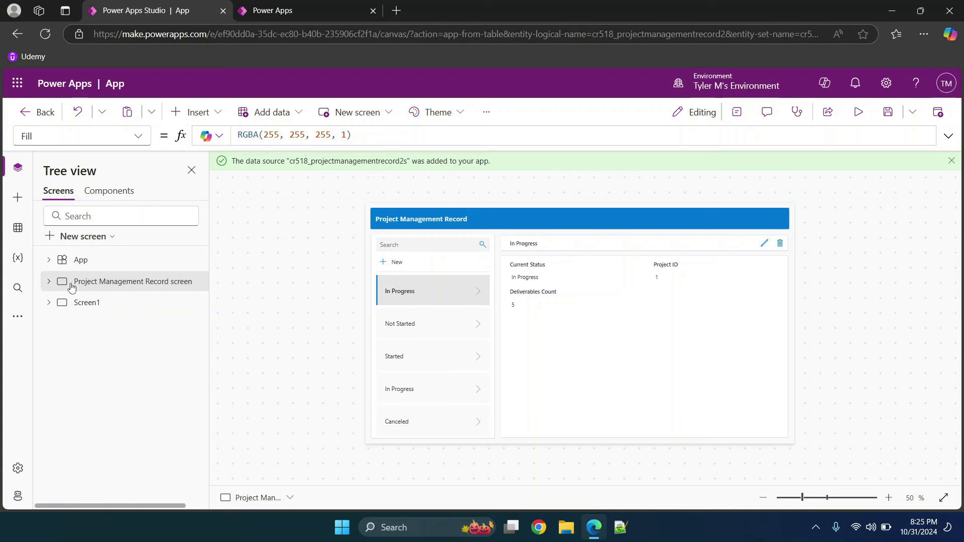
pyautogui.click(515, 209)
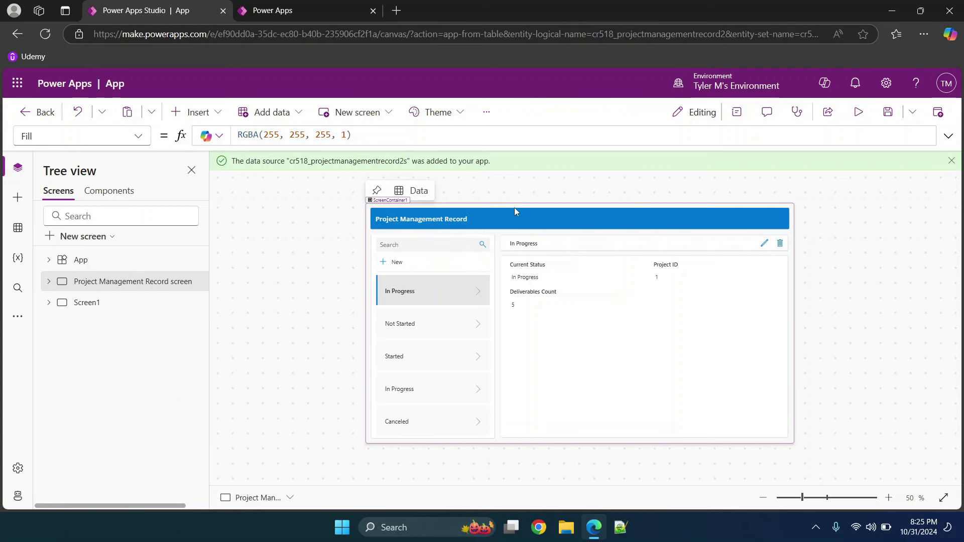
pyautogui.click(574, 257)
pyautogui.click(569, 266)
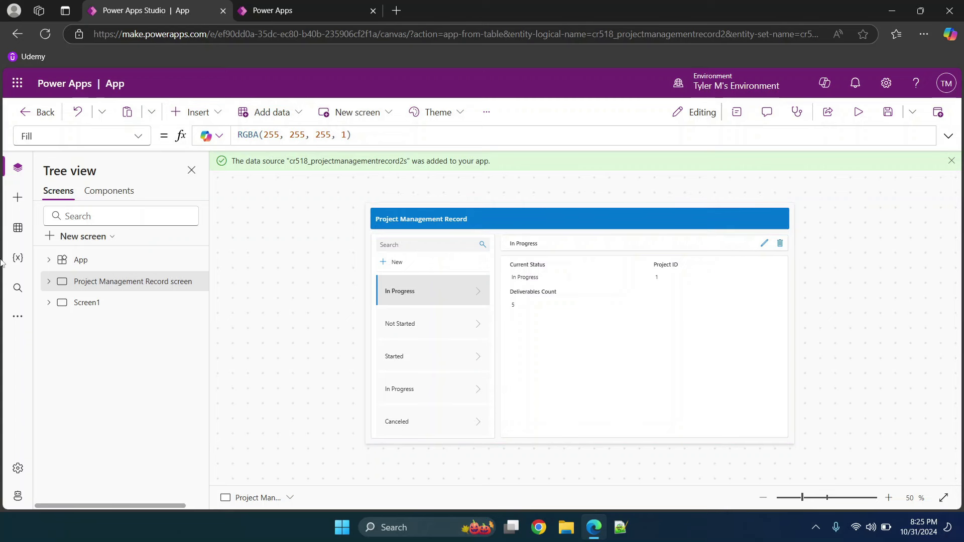
# Review the app's existing data source and browse the full list of connectors that can supply more data.
pyautogui.click(18, 228)
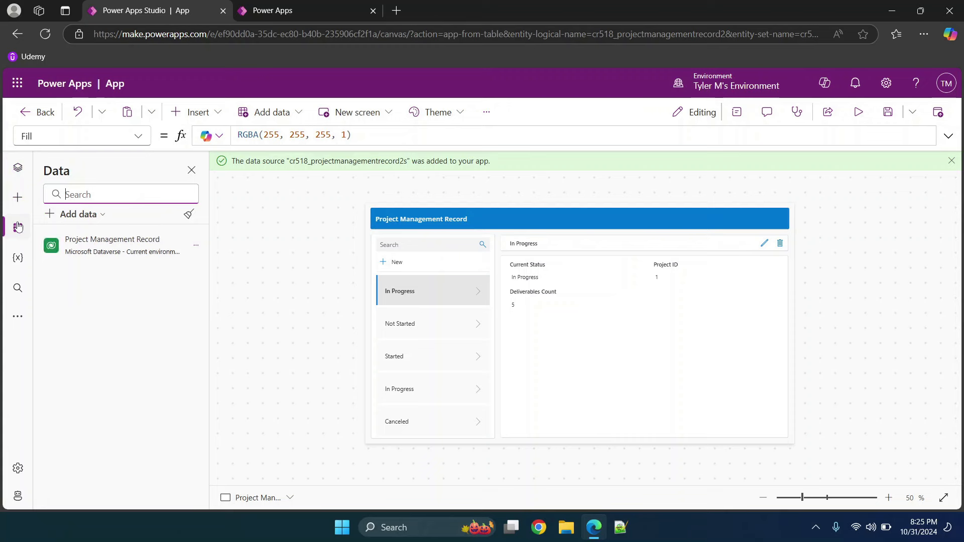
pyautogui.click(70, 214)
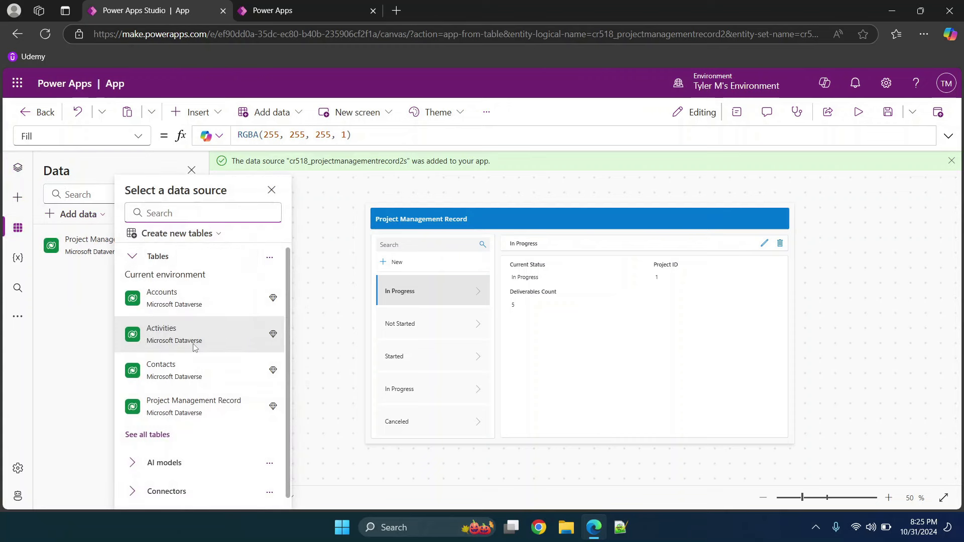
pyautogui.scroll(-1, 195, 347)
pyautogui.click(135, 480)
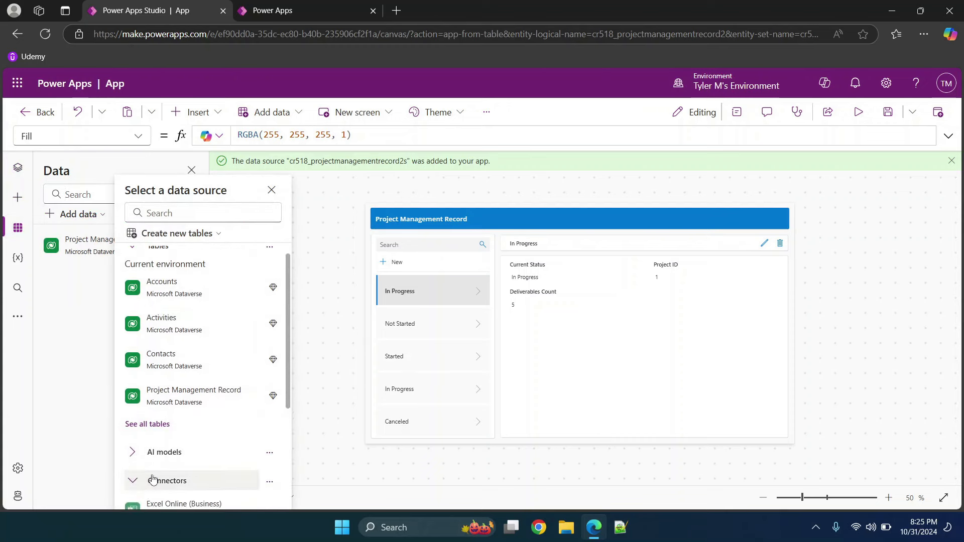
pyautogui.scroll(-3, 154, 480)
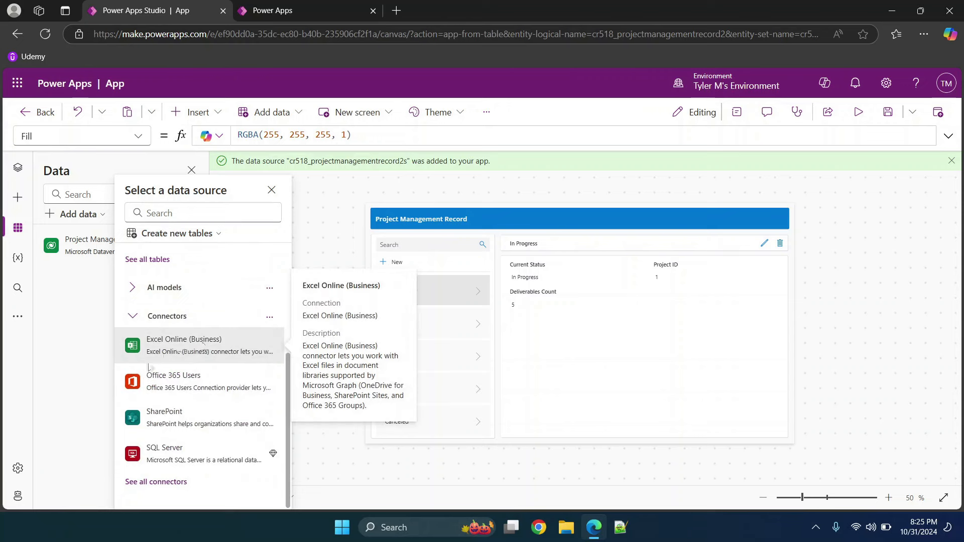
pyautogui.click(152, 482)
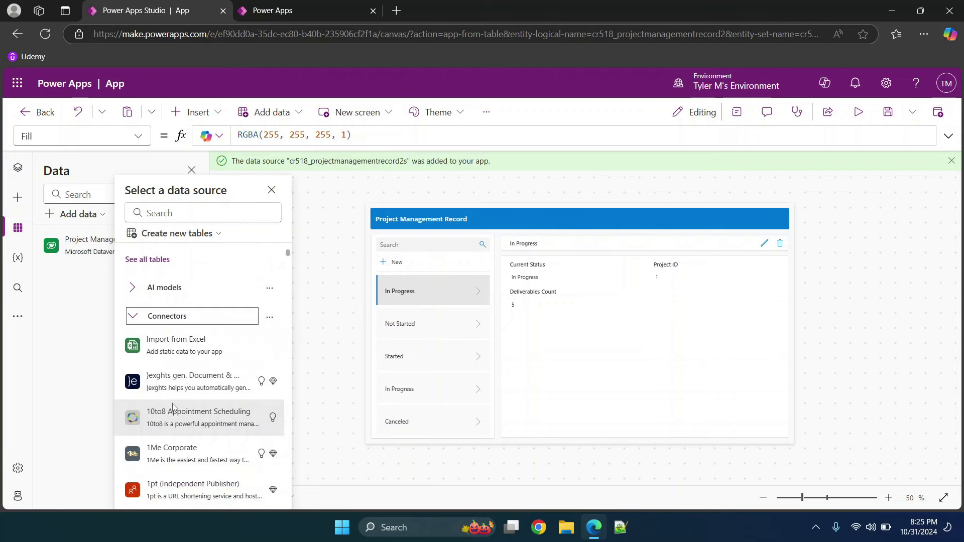
pyautogui.scroll(-5, 183, 397)
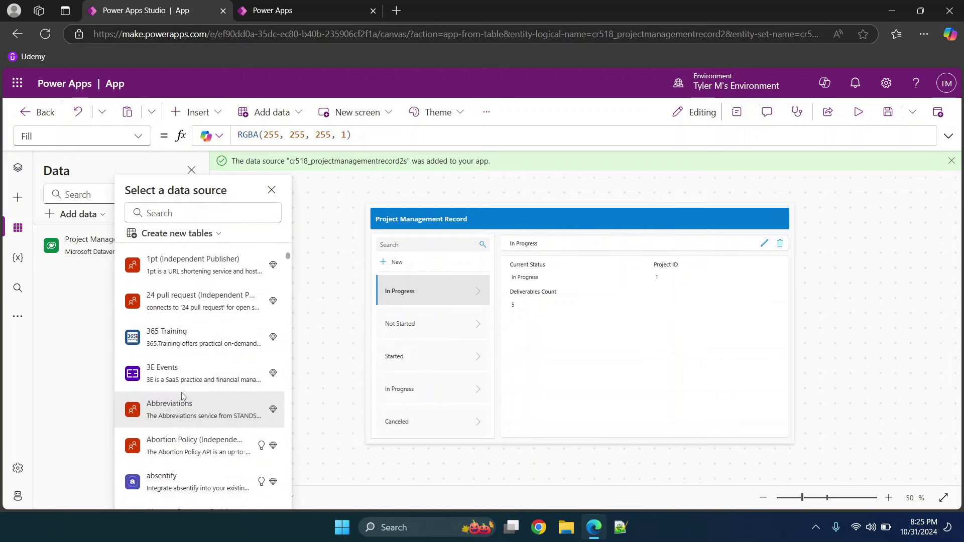
pyautogui.scroll(15, 183, 397)
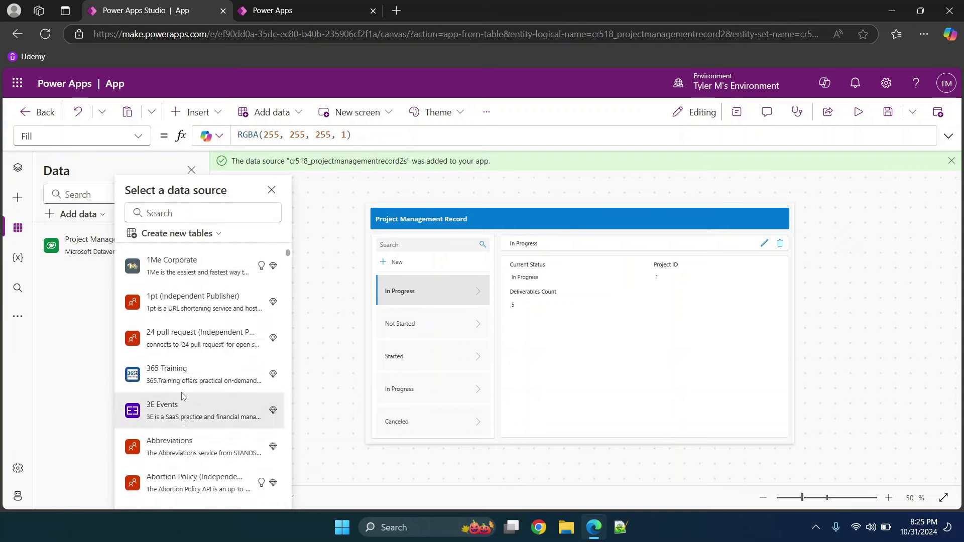
pyautogui.scroll(-5, 182, 396)
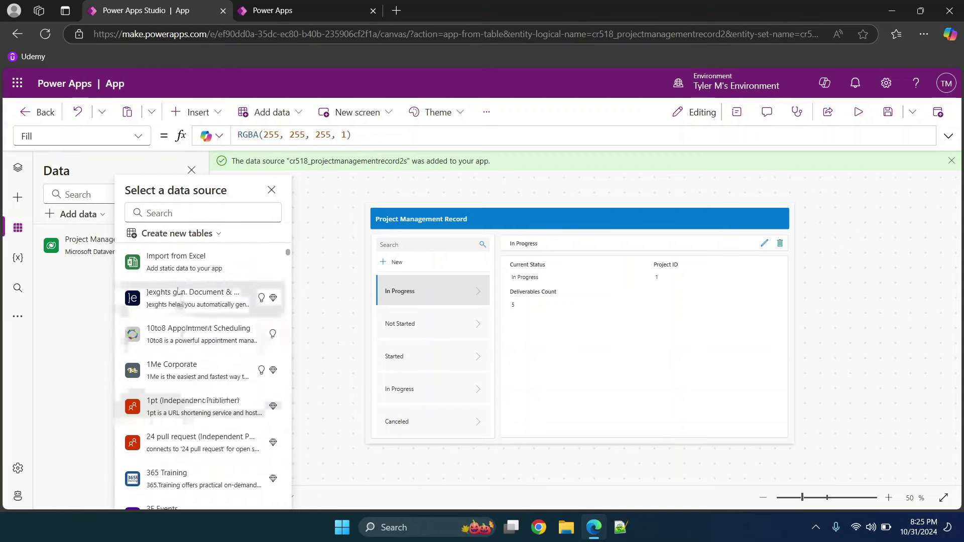
# Add Table1 from the Excel file to the app as static imported data.
pyautogui.click(170, 264)
pyautogui.click(194, 109)
pyautogui.doubleClick(195, 110)
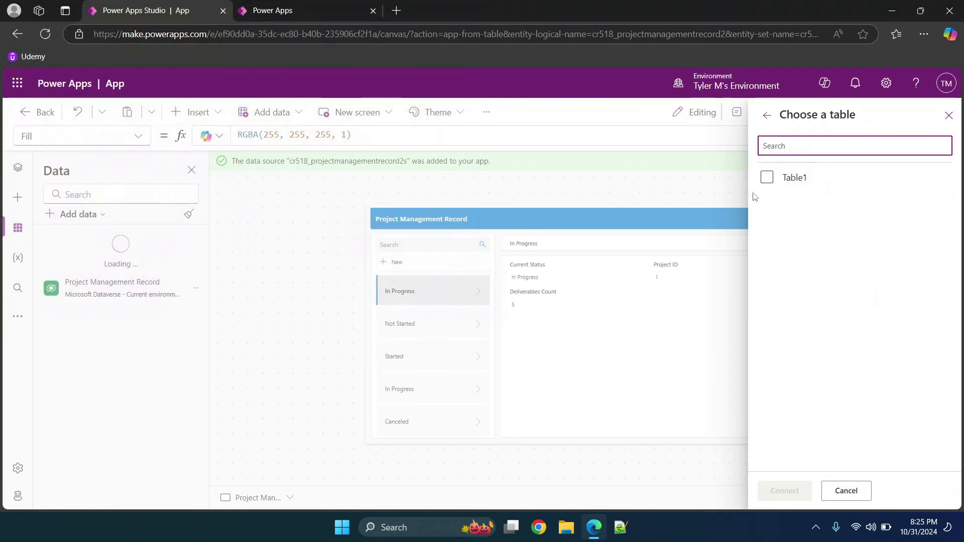
pyautogui.click(767, 178)
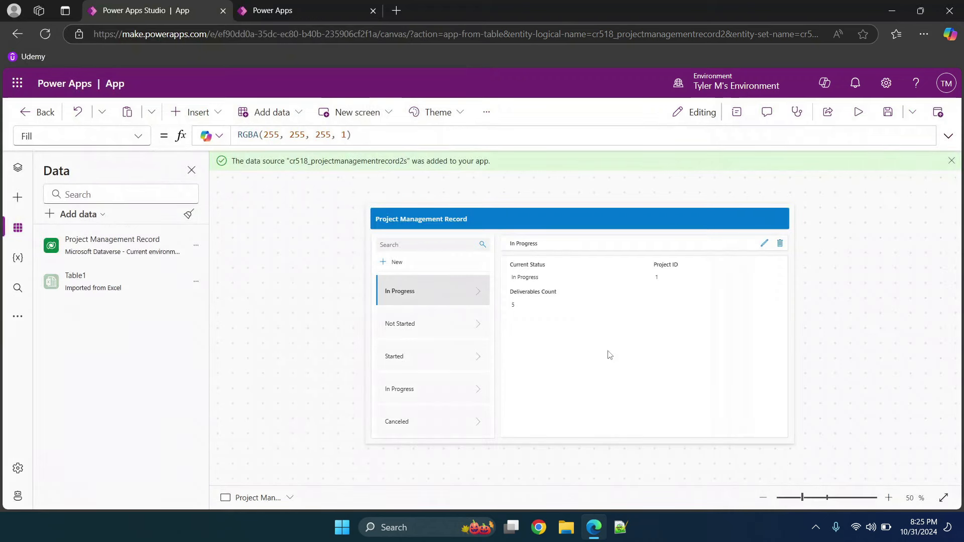
pyautogui.moveTo(69, 285)
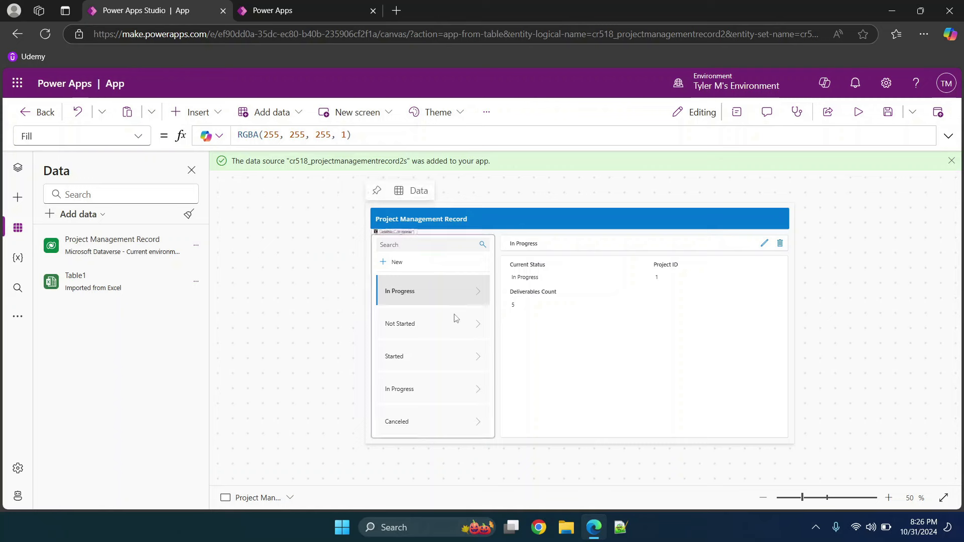
# Switch the records gallery's data source to Table1 and open its field settings.
pyautogui.click(439, 326)
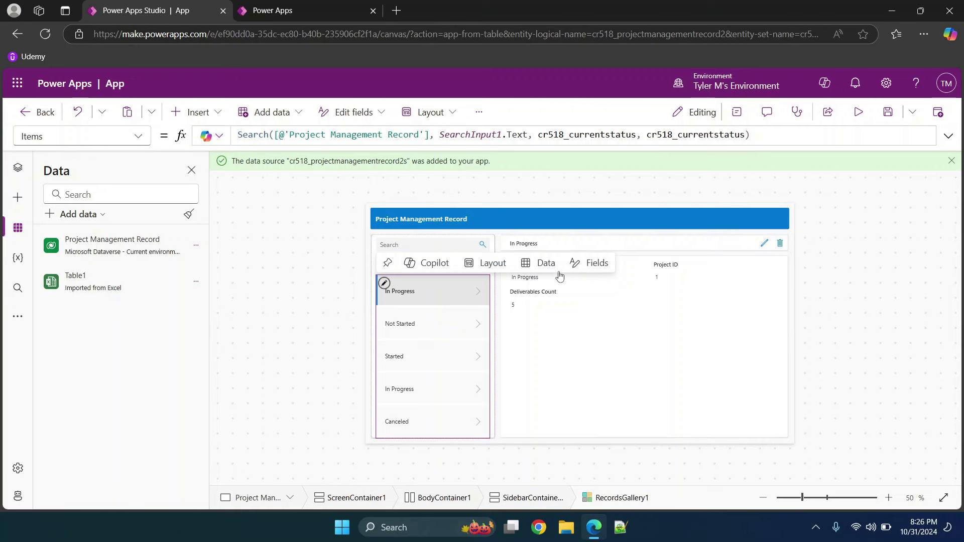
pyautogui.click(546, 264)
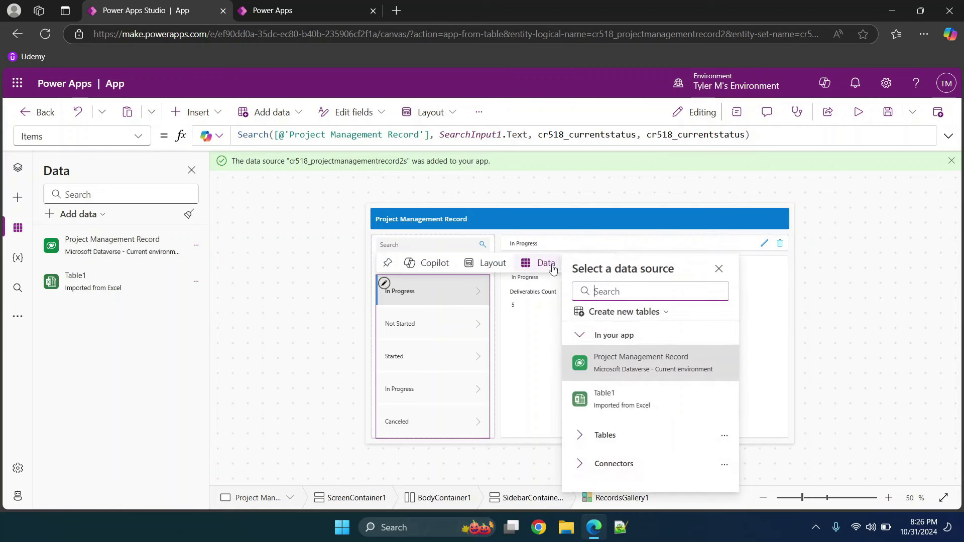
pyautogui.click(611, 409)
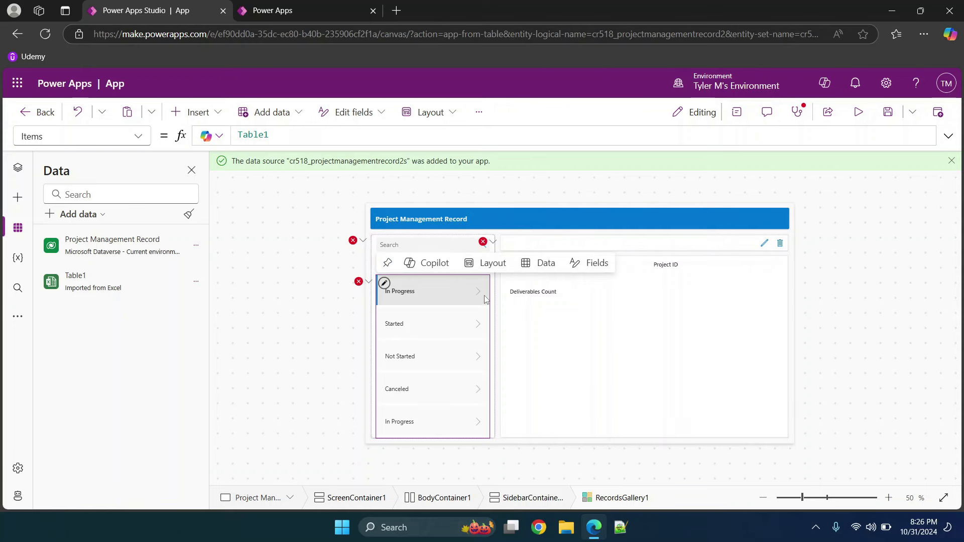
pyautogui.click(592, 263)
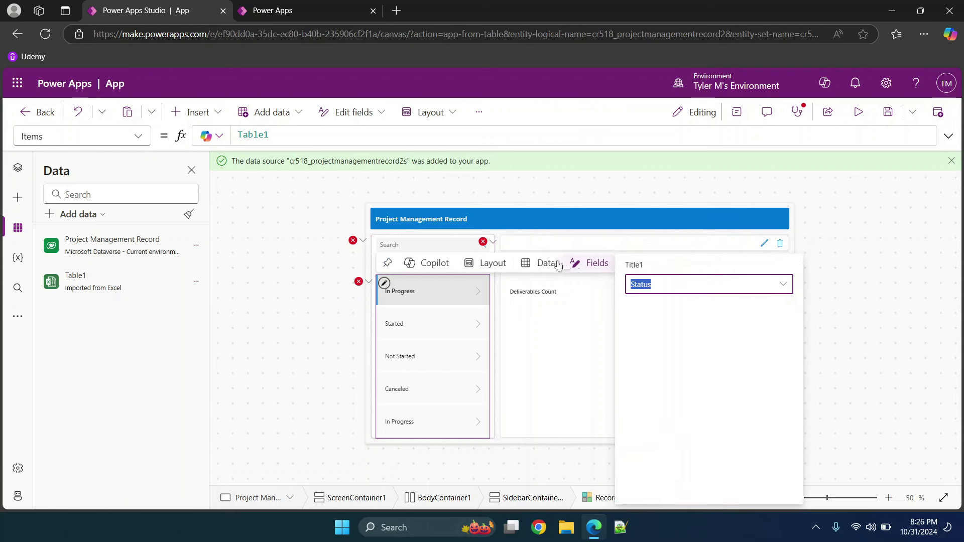
# Check the fields Table1 offers for the gallery's title, and set the gallery's data source back to Project Management Record.
pyautogui.click(556, 264)
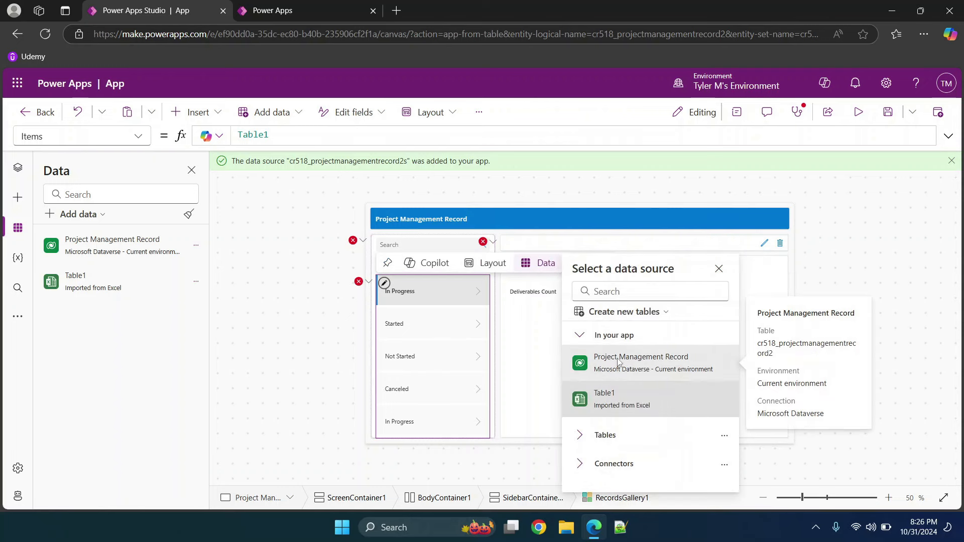
pyautogui.click(530, 267)
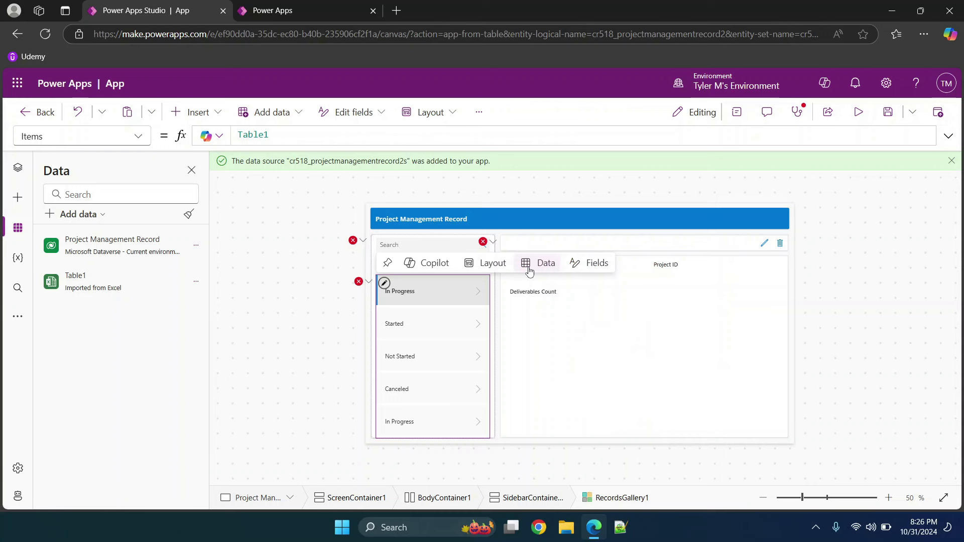
pyautogui.click(576, 274)
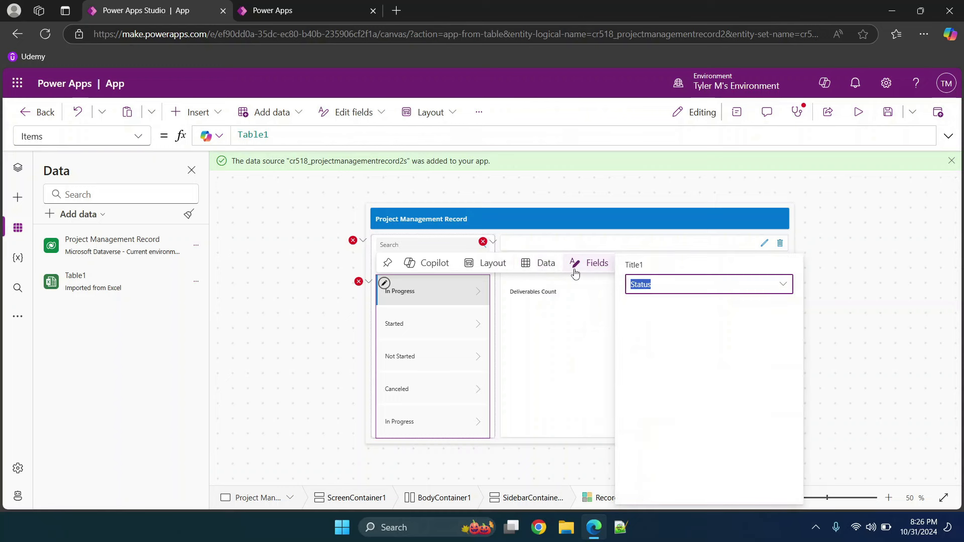
pyautogui.click(663, 283)
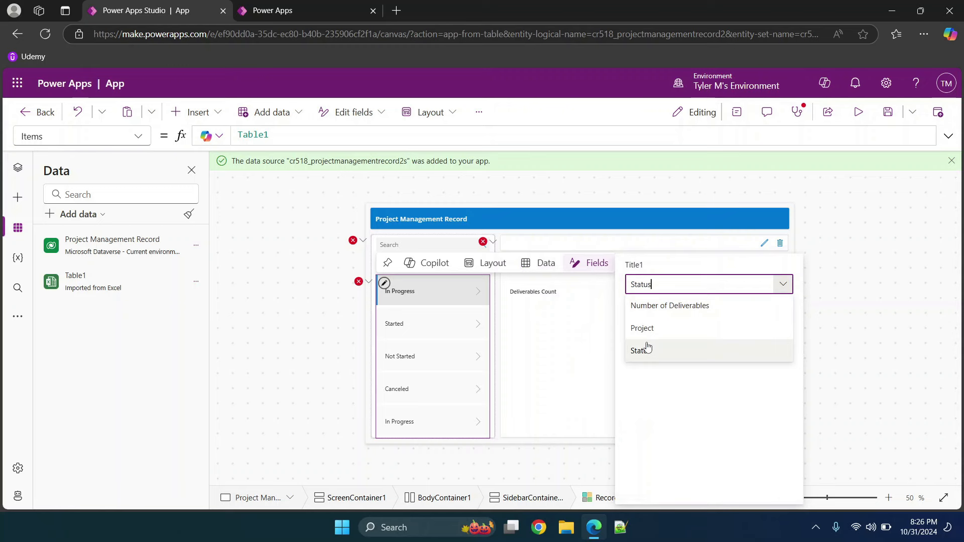
pyautogui.click(540, 262)
pyautogui.click(601, 359)
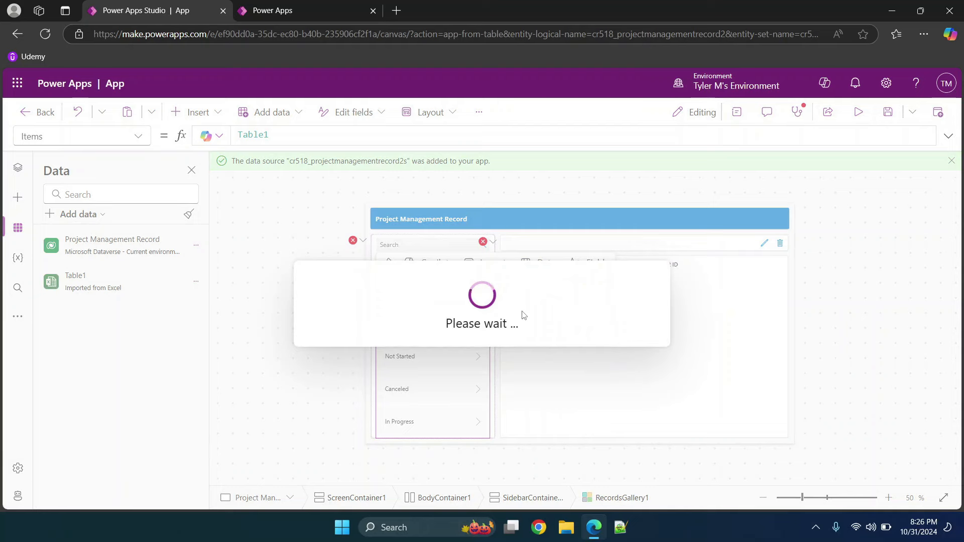
# Review the fields available for the gallery's Title1 and browse the standard app themes without changing either.
pyautogui.click(585, 264)
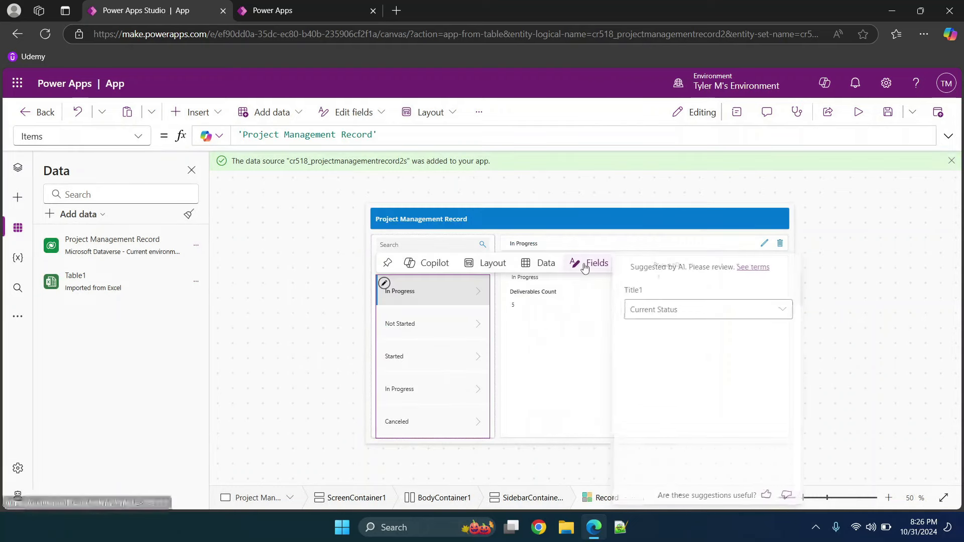
pyautogui.click(677, 309)
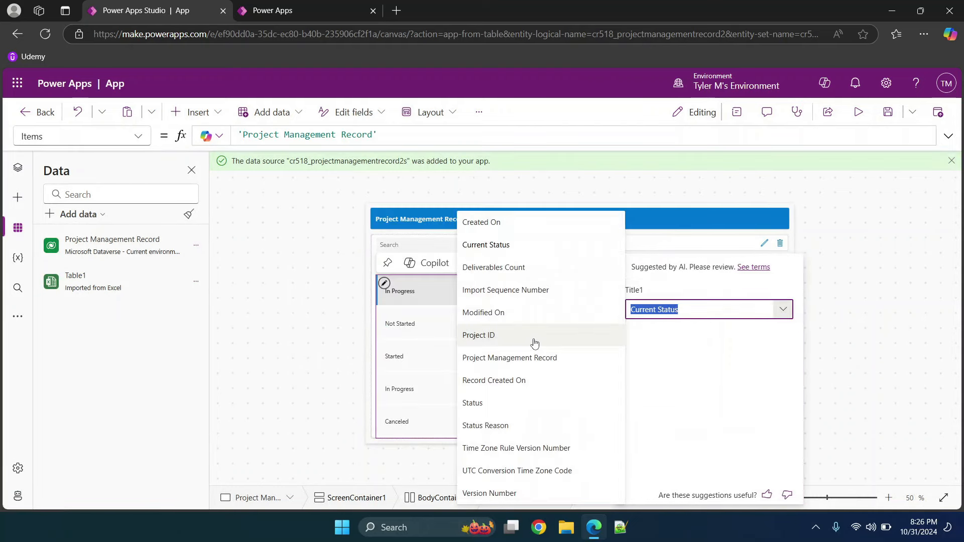
pyautogui.click(344, 348)
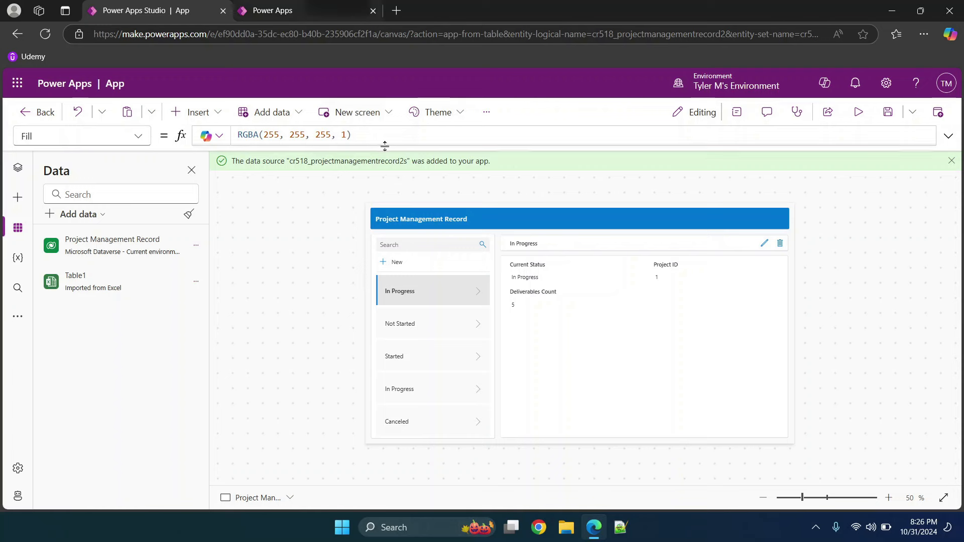
pyautogui.click(460, 119)
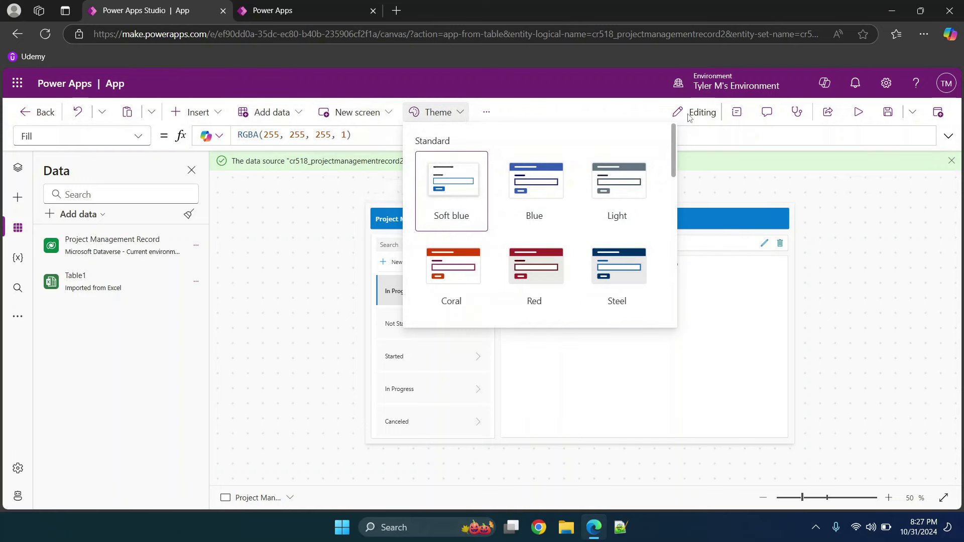
pyautogui.click(732, 187)
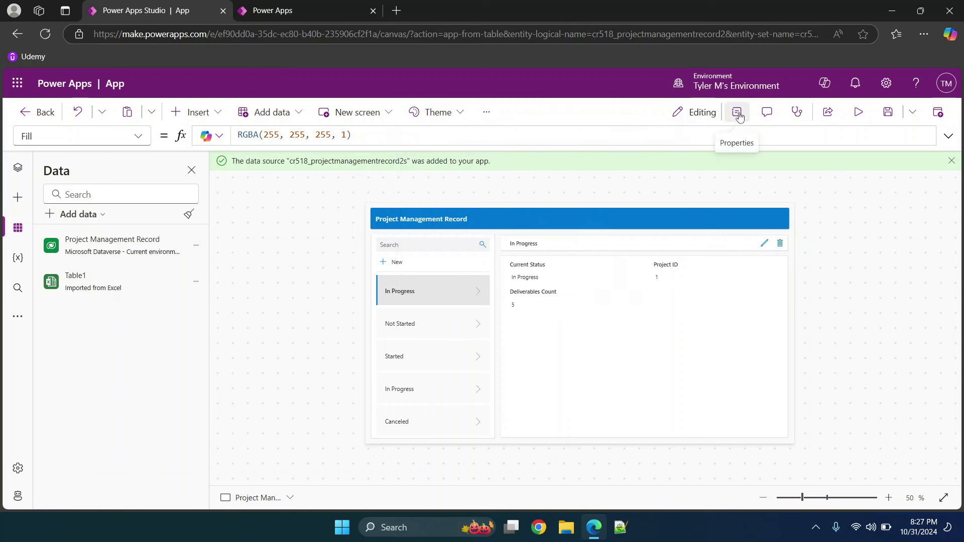
# Examine the Project Management Record screen's component hierarchy, from ScreenContainer1 down to the controls inside RecordsGallery1.
pyautogui.click(18, 169)
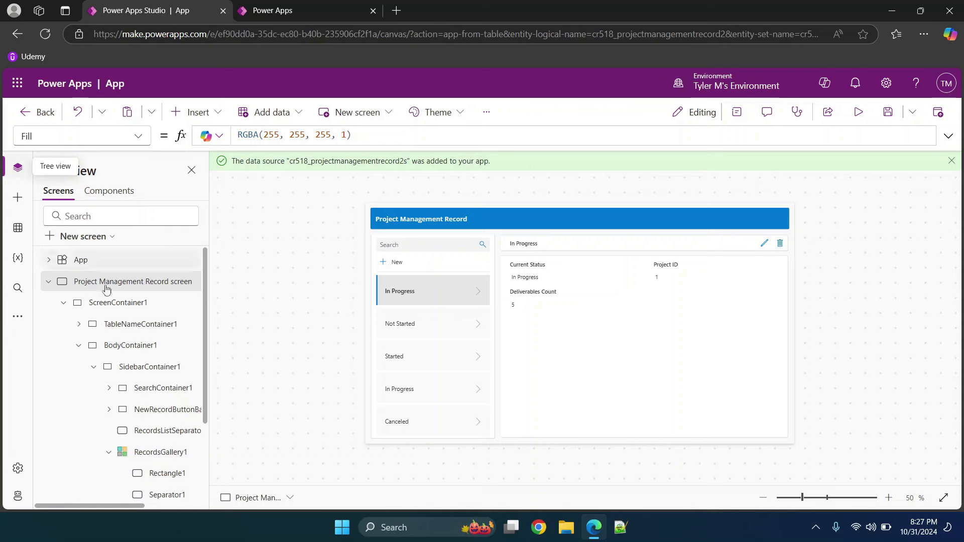
pyautogui.click(120, 302)
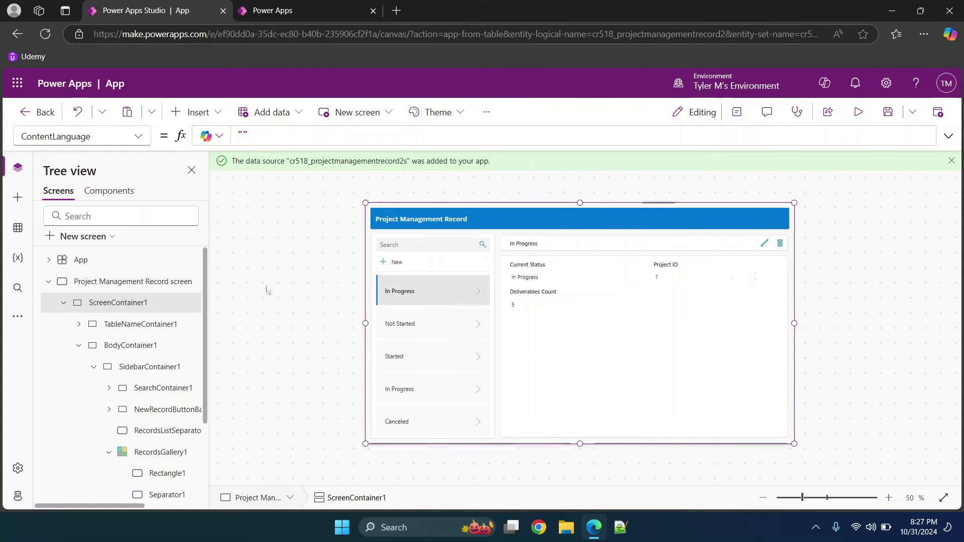
pyautogui.click(64, 304)
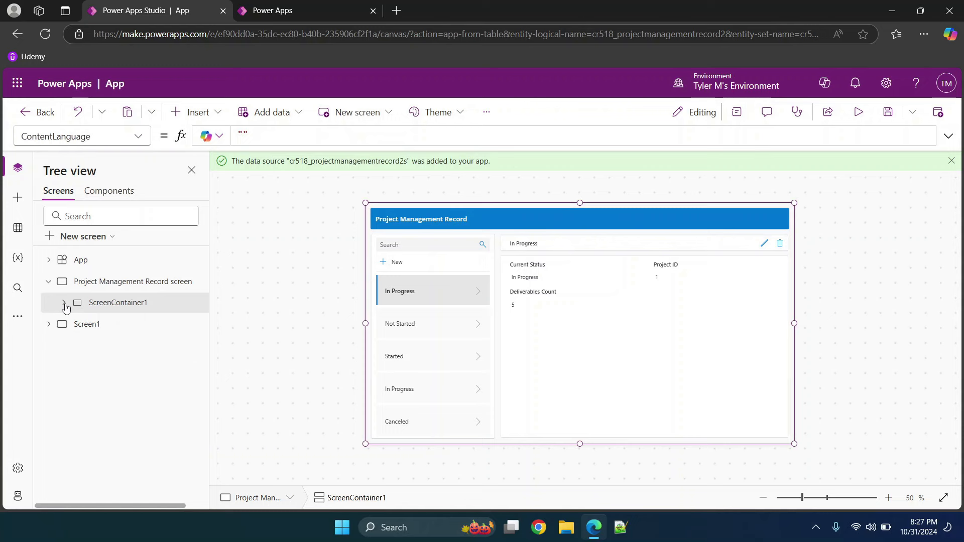
pyautogui.click(64, 304)
pyautogui.scroll(-3, 51, 343)
pyautogui.scroll(3, 51, 343)
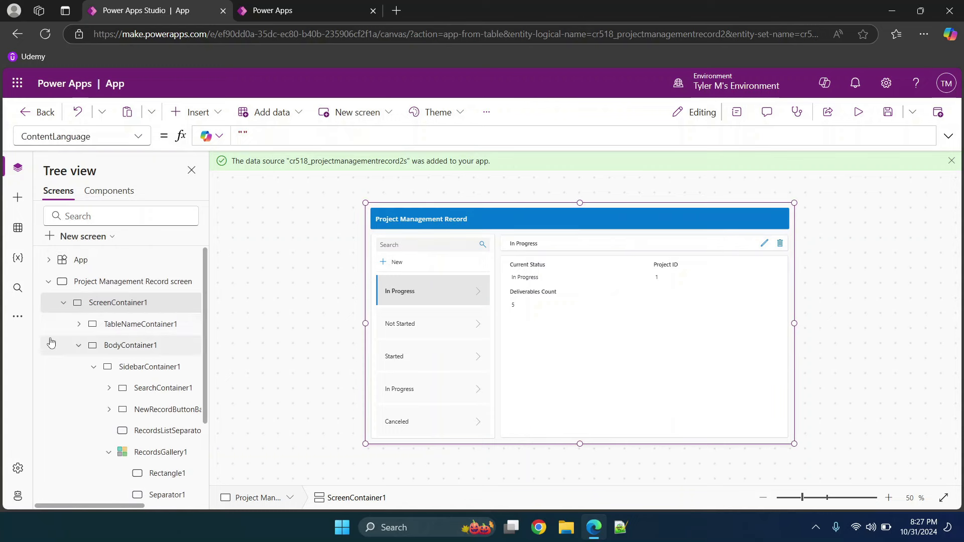
pyautogui.click(63, 304)
pyautogui.click(64, 304)
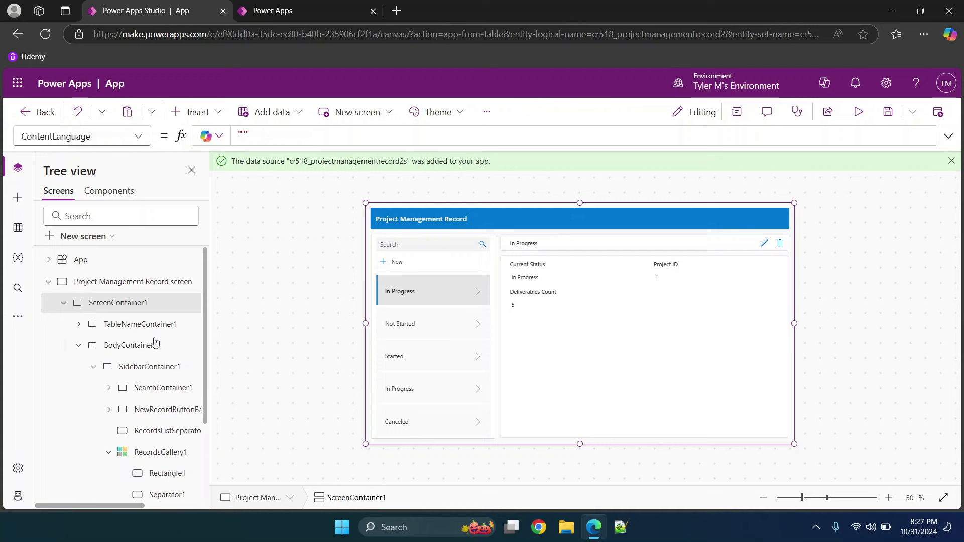
pyautogui.scroll(-1, 169, 401)
pyautogui.scroll(-3, 169, 402)
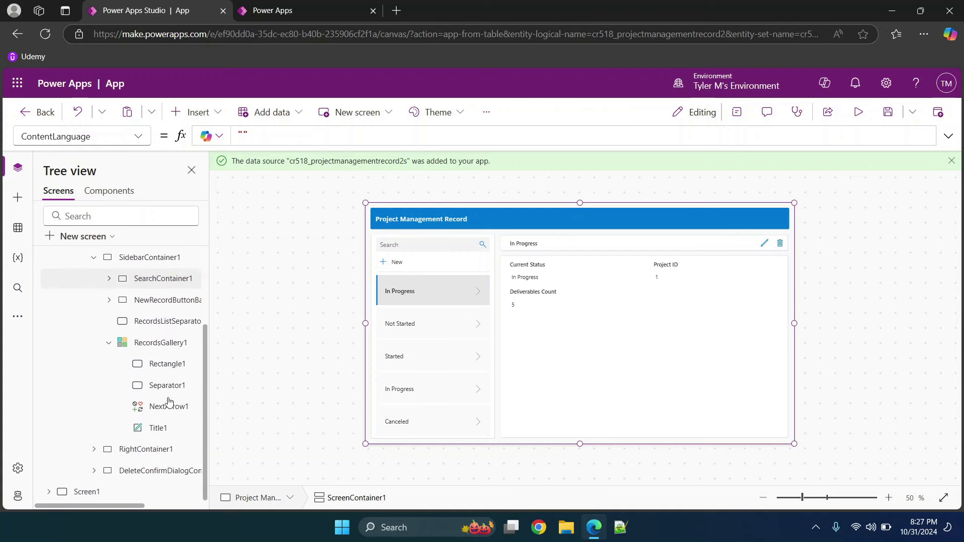
# Select the Title1 label in RecordsGallery1 and review its display properties.
pyautogui.click(153, 435)
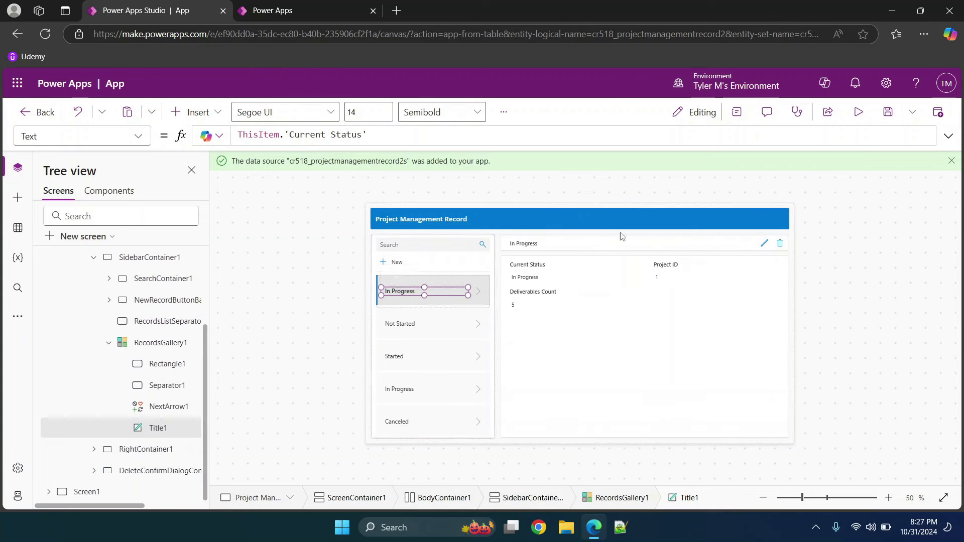
pyautogui.click(737, 115)
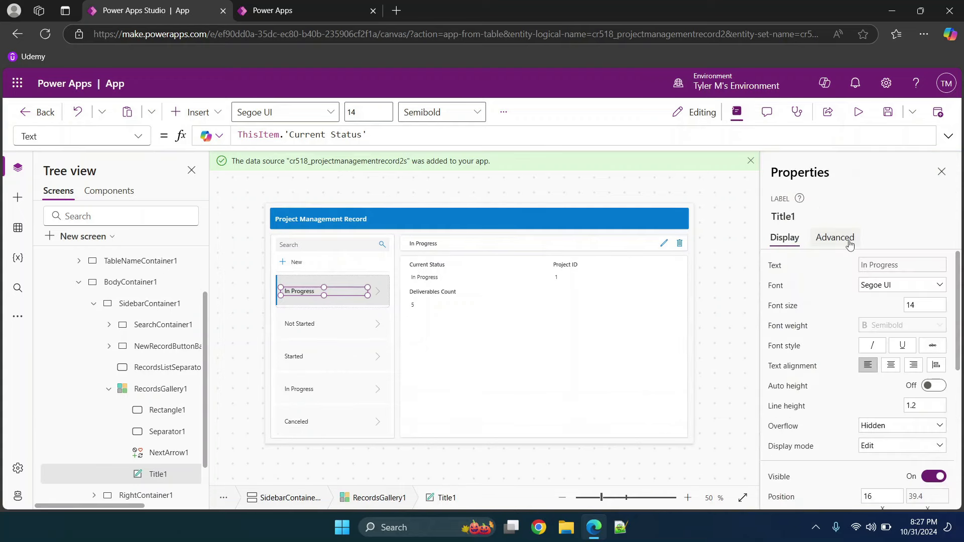
pyautogui.scroll(-5, 946, 349)
pyautogui.scroll(5, 946, 349)
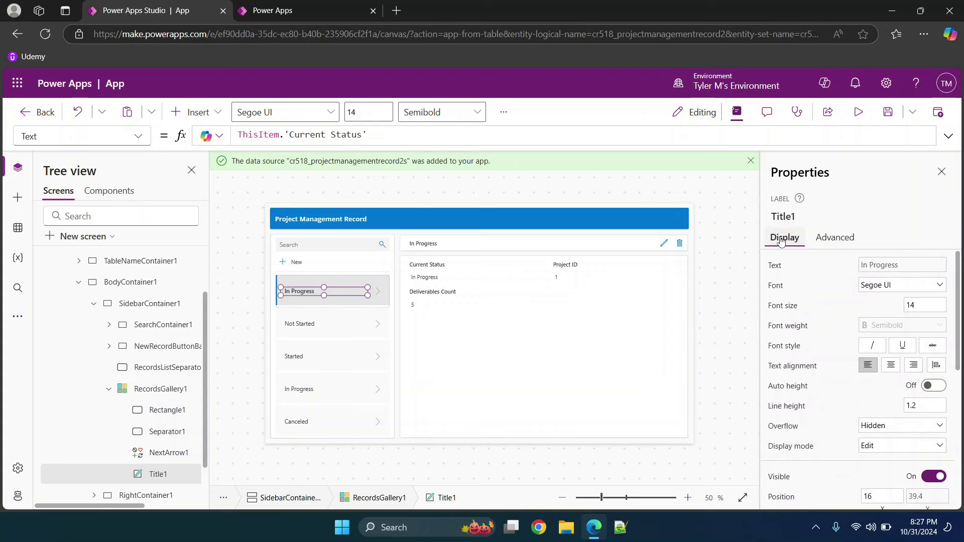
pyautogui.scroll(-1, 804, 326)
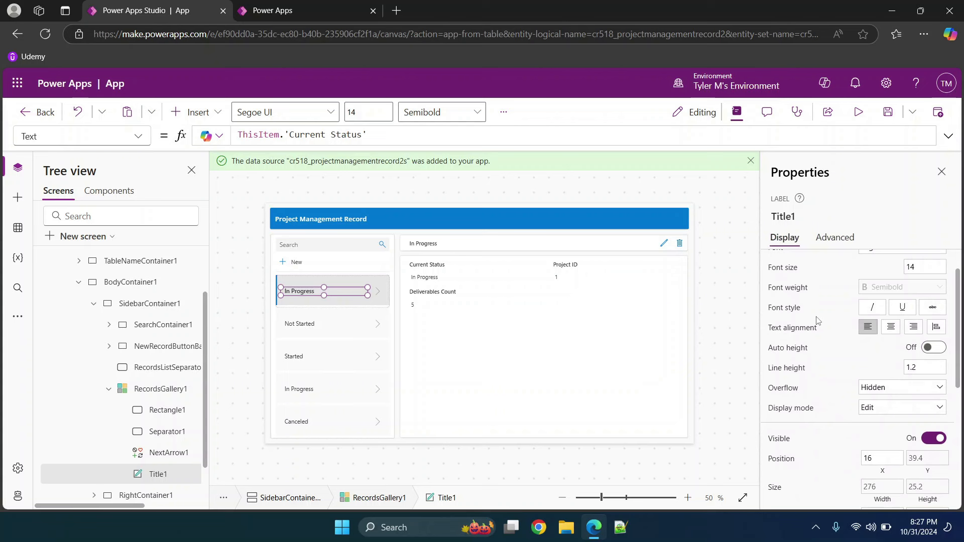
pyautogui.scroll(-6, 818, 322)
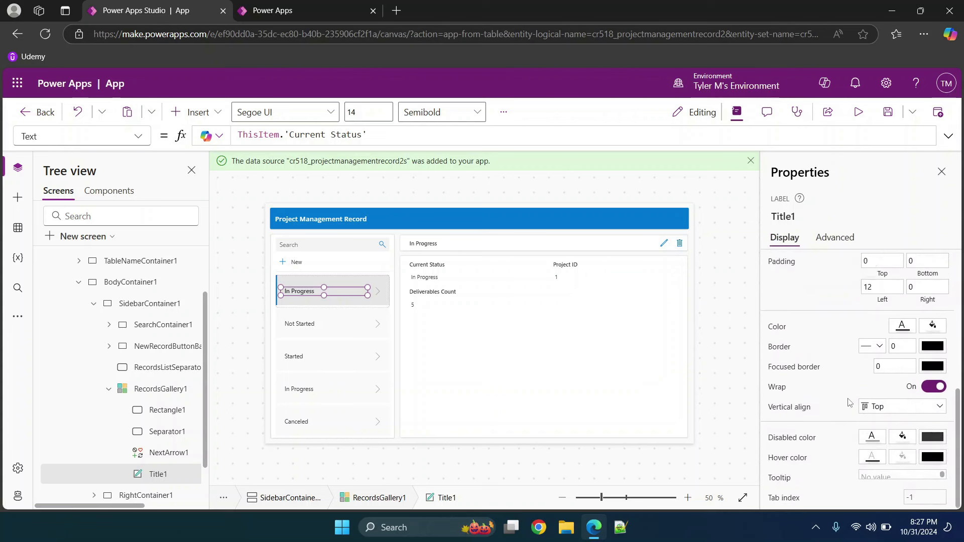
# Review the full set of advanced properties of the Title1 label.
pyautogui.click(815, 245)
pyautogui.scroll(-15, 859, 322)
pyautogui.scroll(-10, 859, 322)
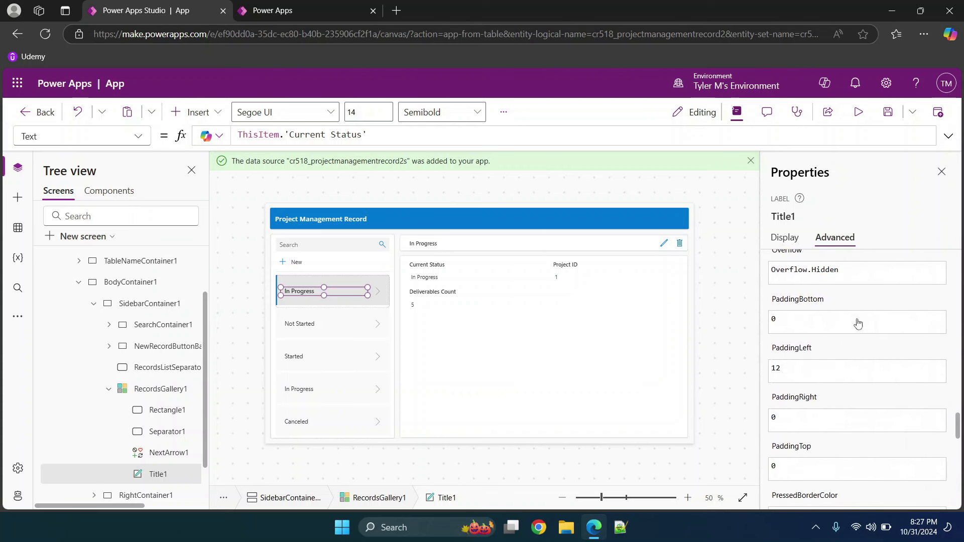
pyautogui.scroll(-5, 898, 355)
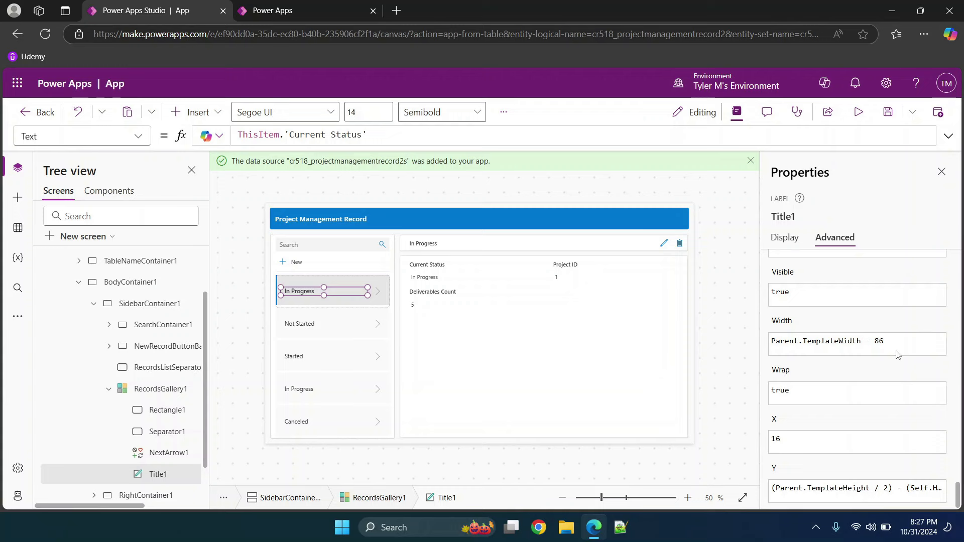
pyautogui.scroll(20, 898, 355)
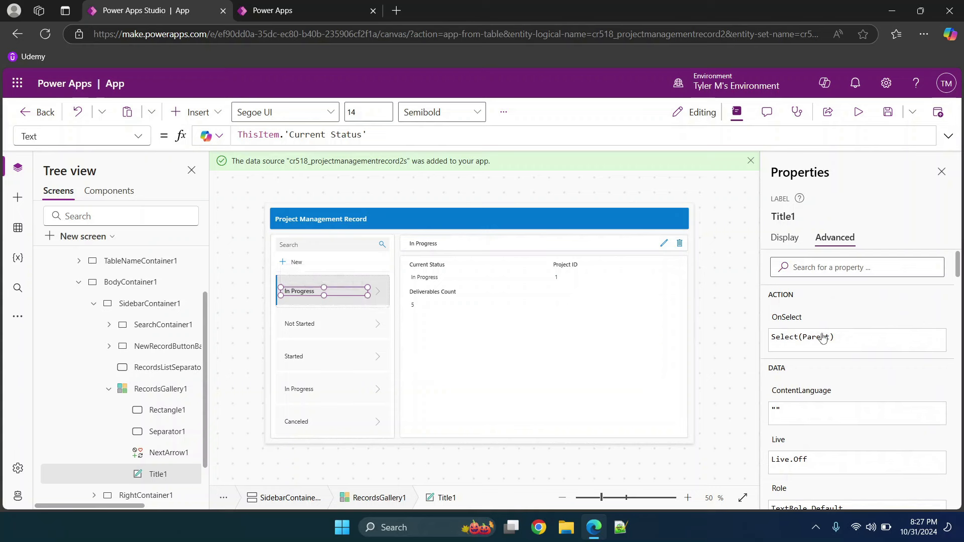
# Browse the properties of Title1 that accept a formula and examine the formula of its Text property.
pyautogui.click(139, 137)
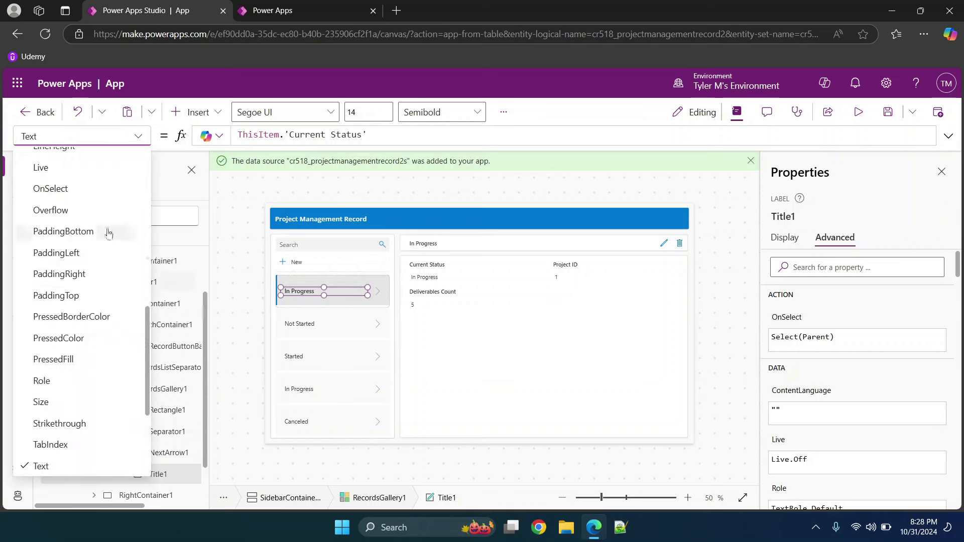
pyautogui.scroll(-3, 99, 288)
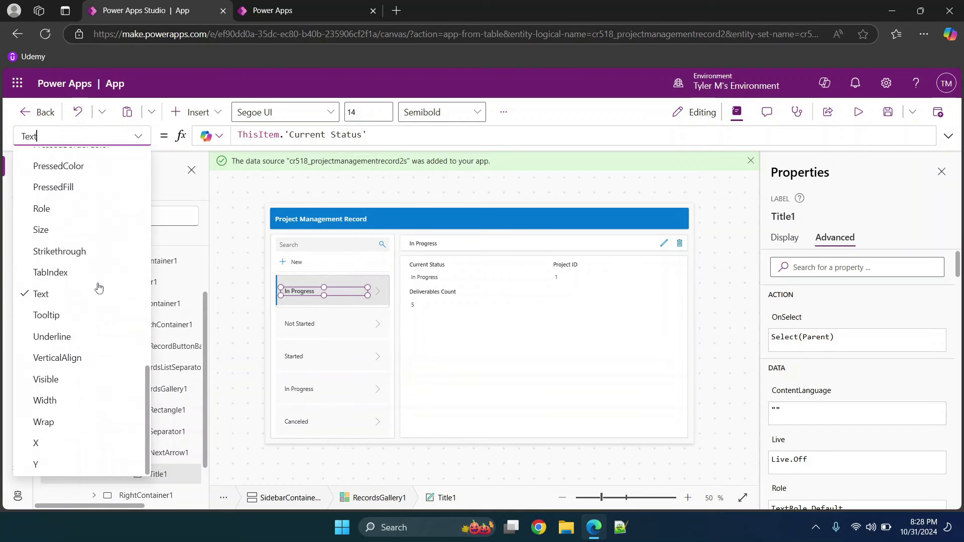
pyautogui.scroll(1, 99, 288)
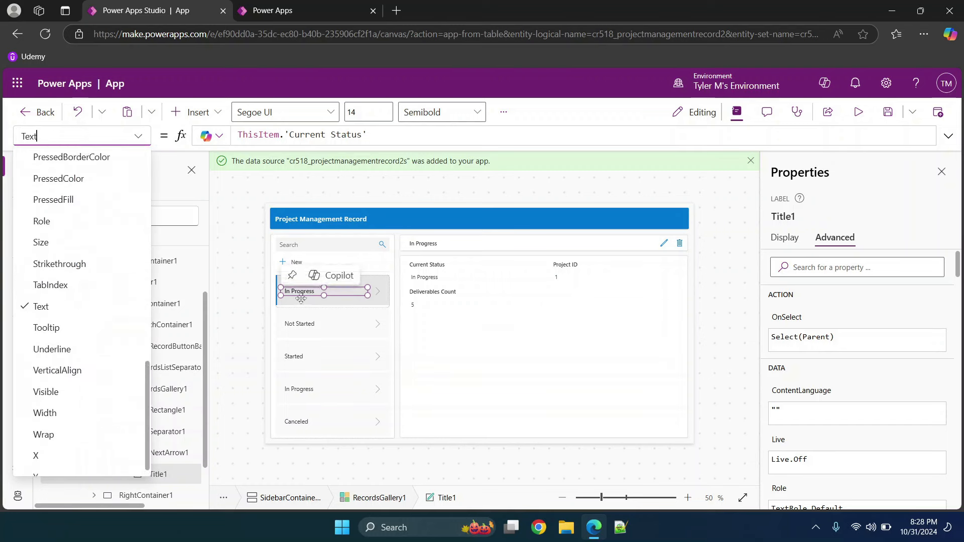
pyautogui.click(43, 307)
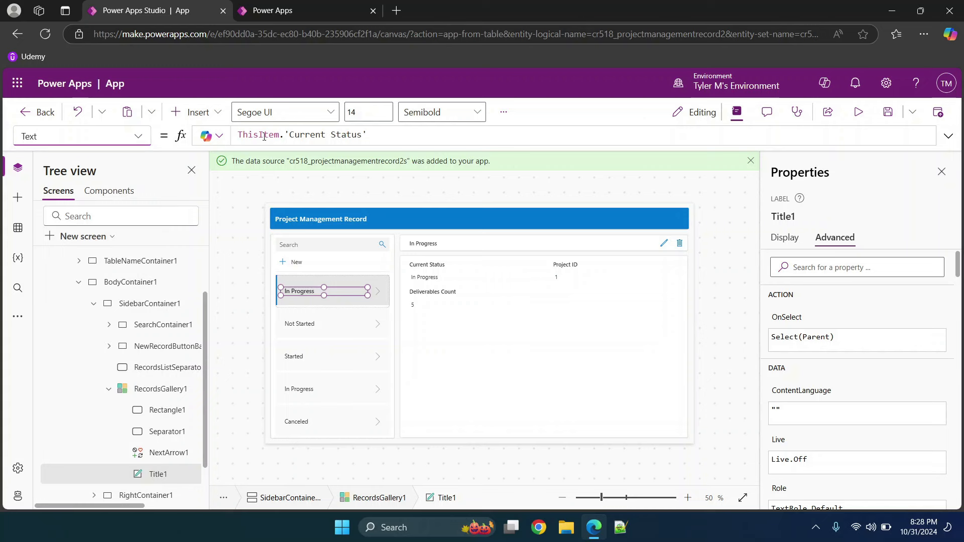
pyautogui.moveTo(239, 138); pyautogui.dragTo(369, 135)
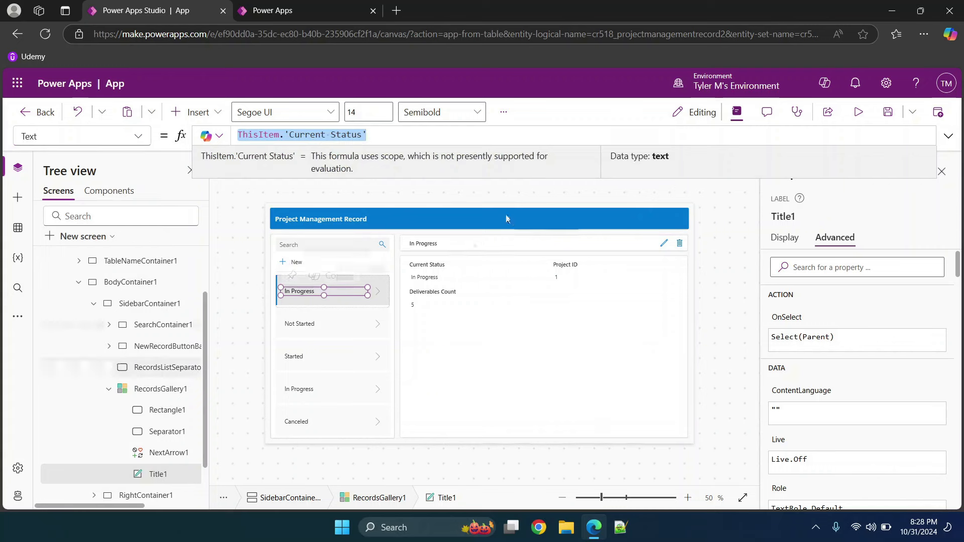
# Compare the properties and formulas of the header label, the record details form and the text label on Screen1.
pyautogui.click(320, 223)
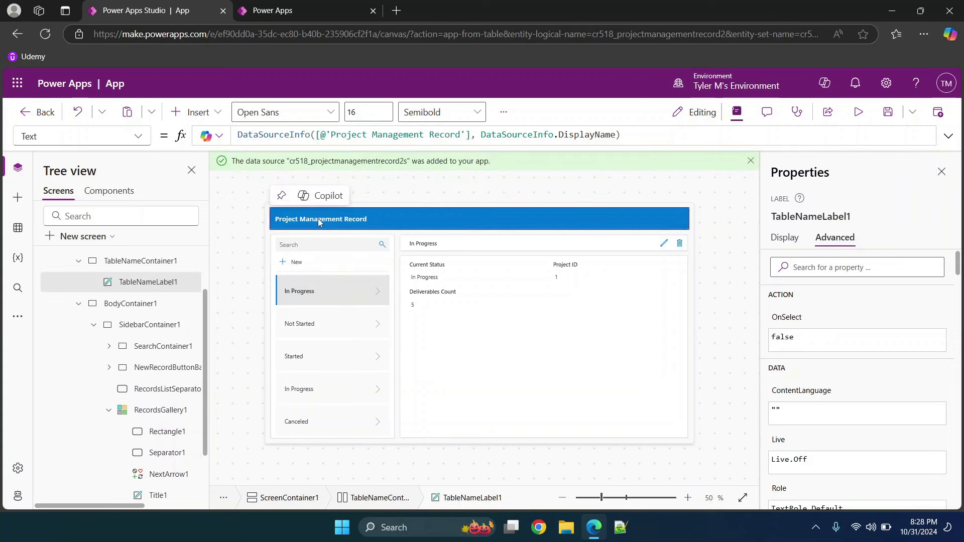
pyautogui.click(437, 378)
pyautogui.scroll(-3, 122, 379)
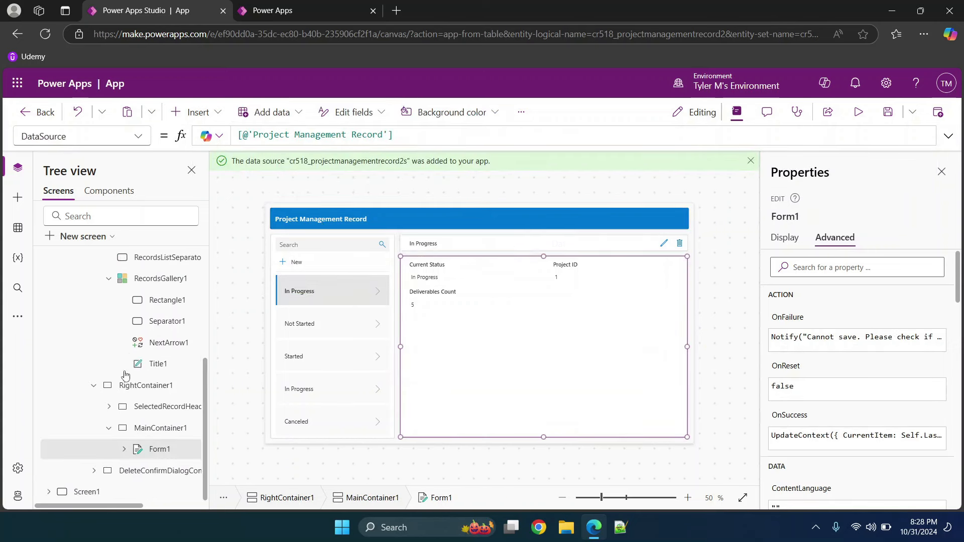
pyautogui.click(65, 492)
pyautogui.click(282, 224)
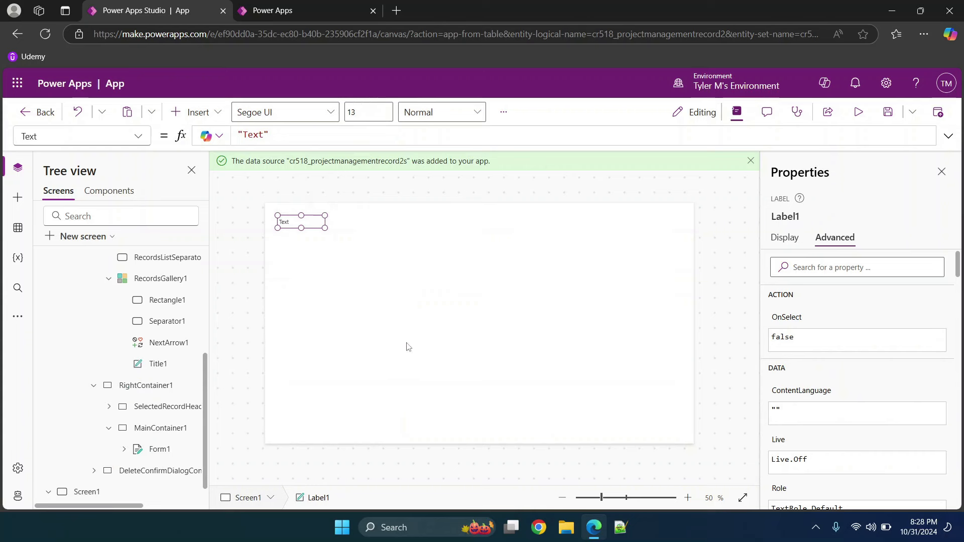
# Return to the Project Management Record screen and select the gallery's title label to review its place in the hierarchy.
pyautogui.scroll(5, 161, 317)
pyautogui.click(99, 286)
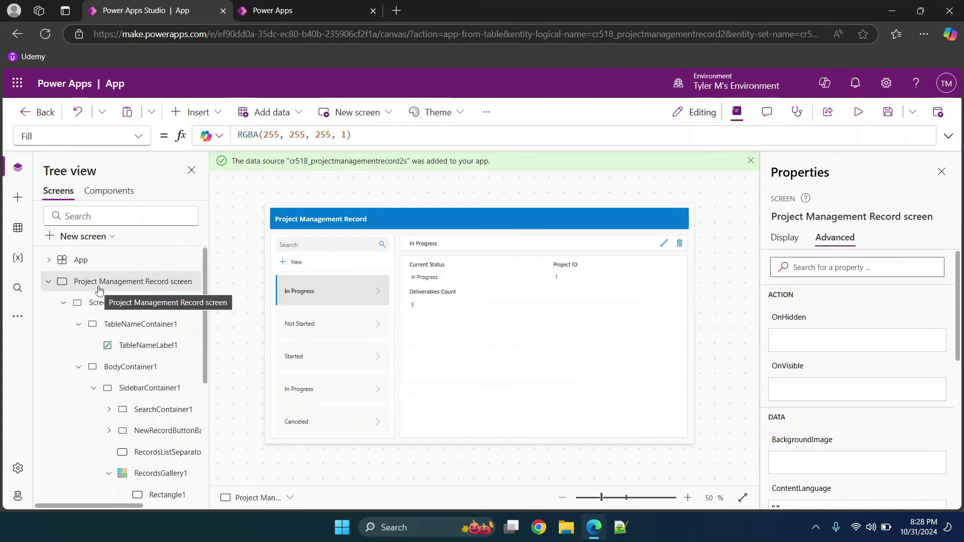
pyautogui.click(307, 291)
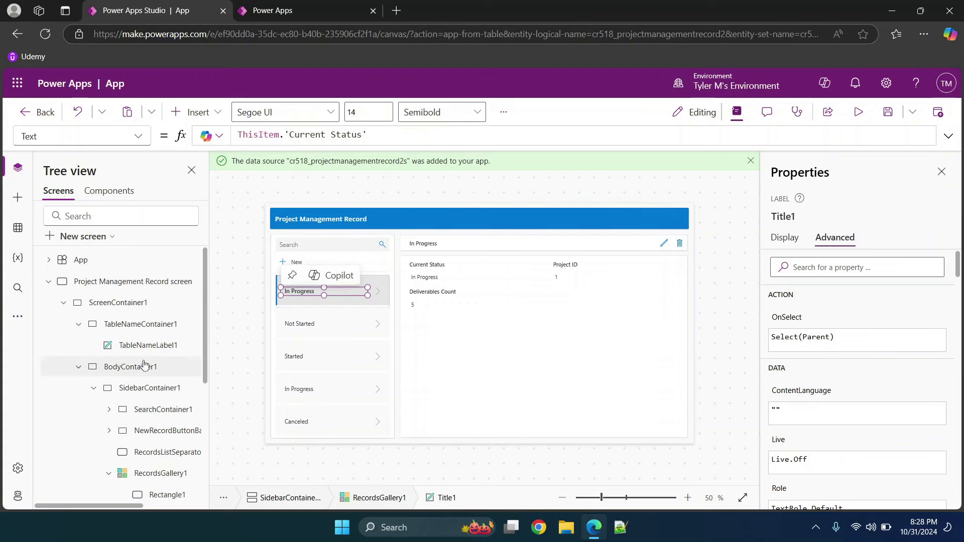
pyautogui.scroll(-1, 134, 456)
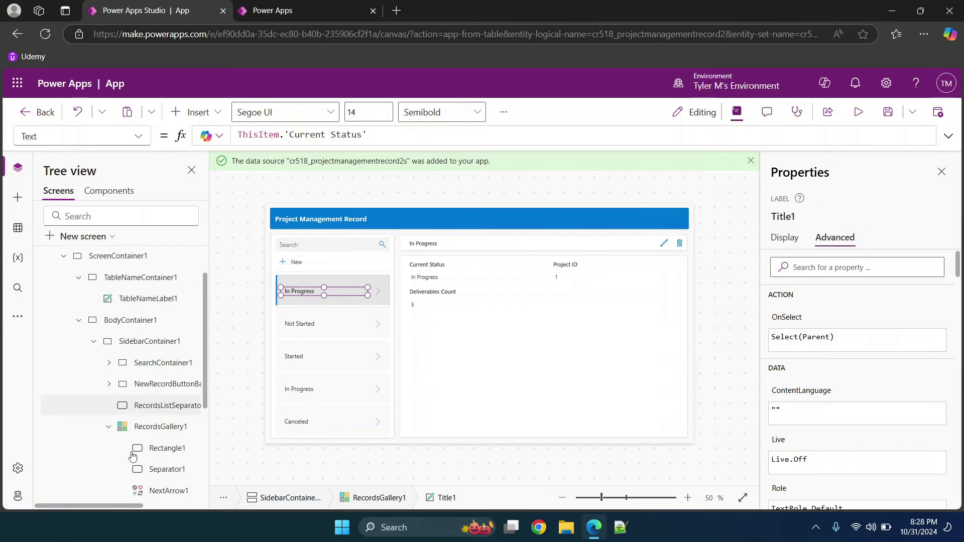
# Inspect RecordsGallery1 and each of its child controls: Rectangle1, Separator1, NextArrow1 and Title1.
pyautogui.click(136, 416)
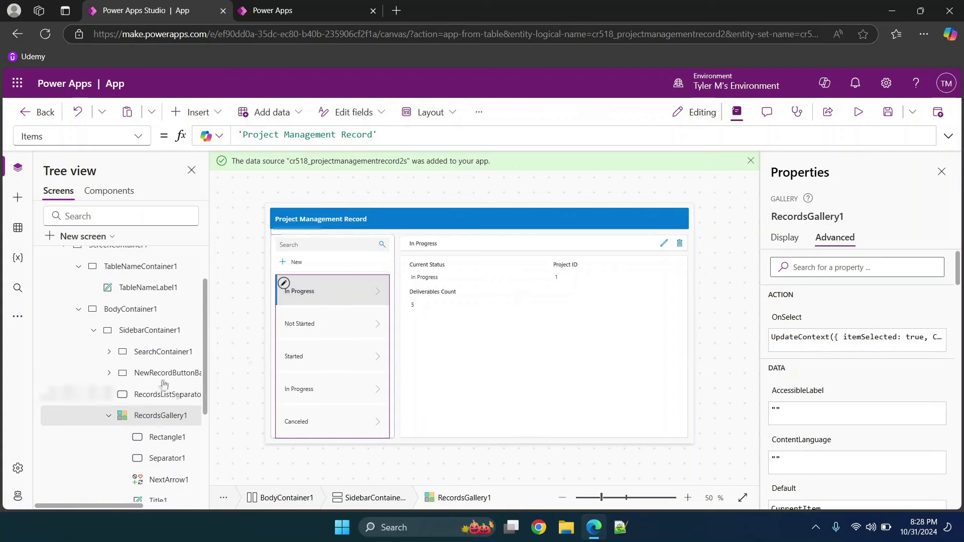
pyautogui.scroll(-1, 143, 367)
pyautogui.scroll(-1, 143, 367)
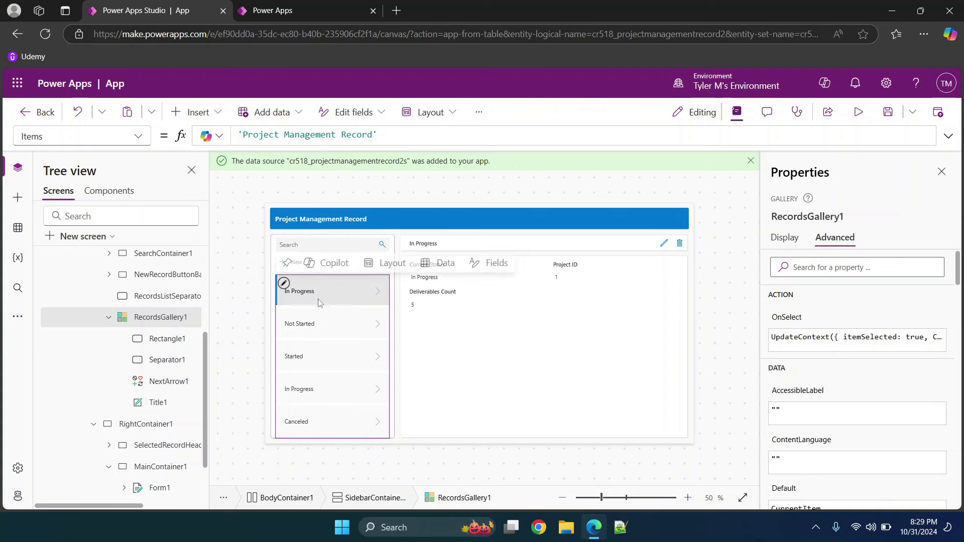
pyautogui.click(156, 339)
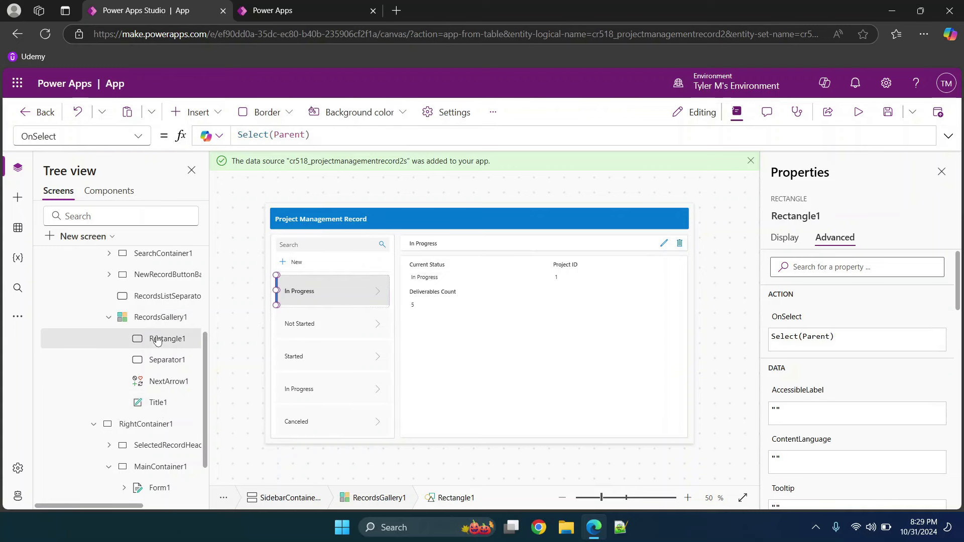
pyautogui.click(167, 357)
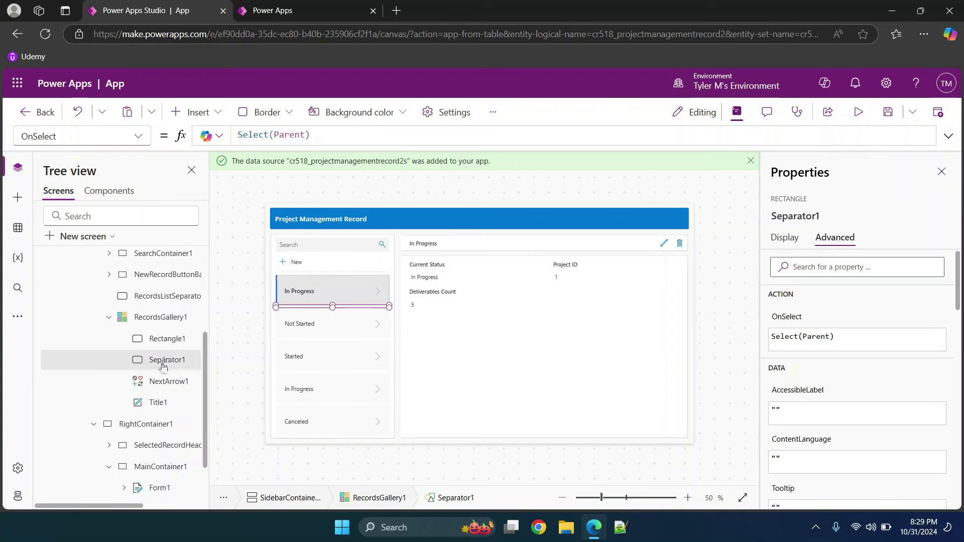
pyautogui.click(161, 383)
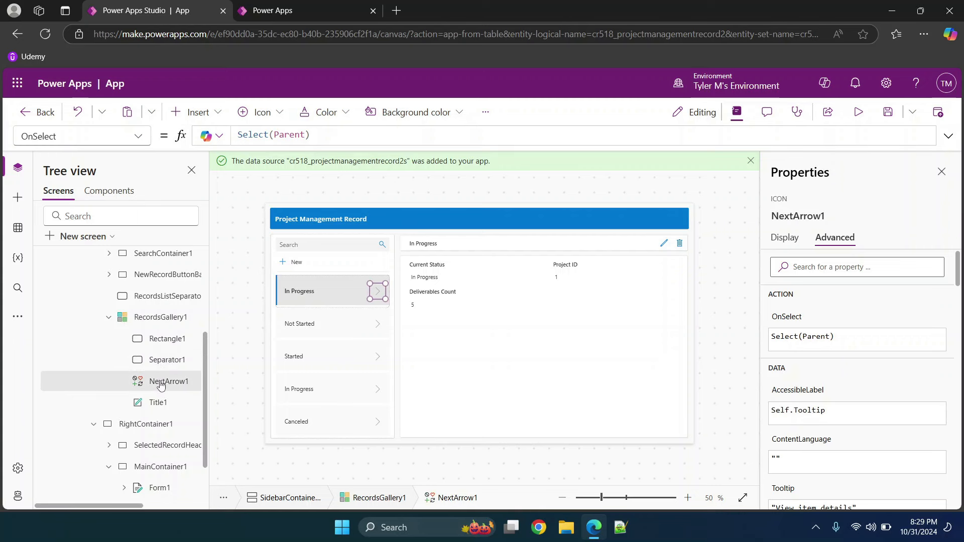
pyautogui.click(159, 405)
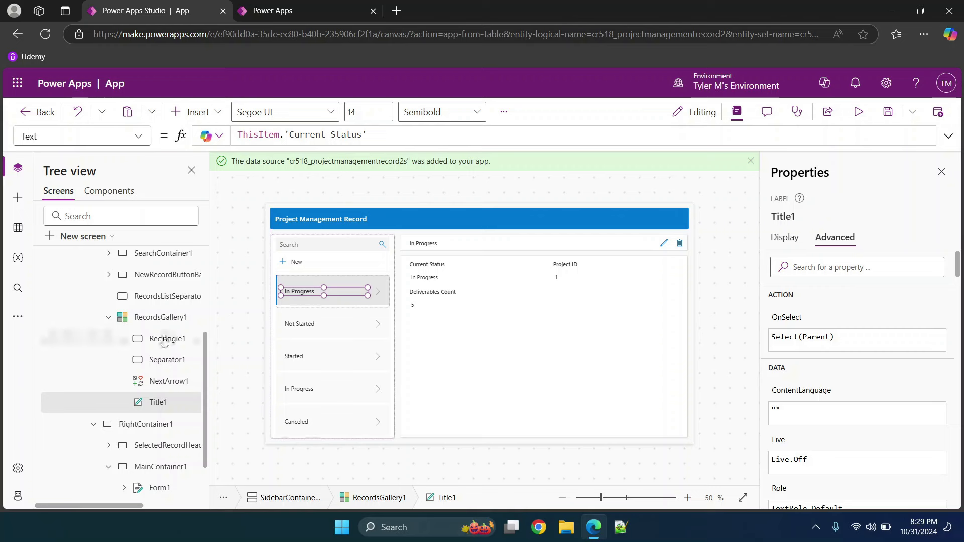
# Reposition the Title1 label slightly to the right within the gallery's template row and collapse RecordsGallery1 in the hierarchy.
pyautogui.click(312, 292)
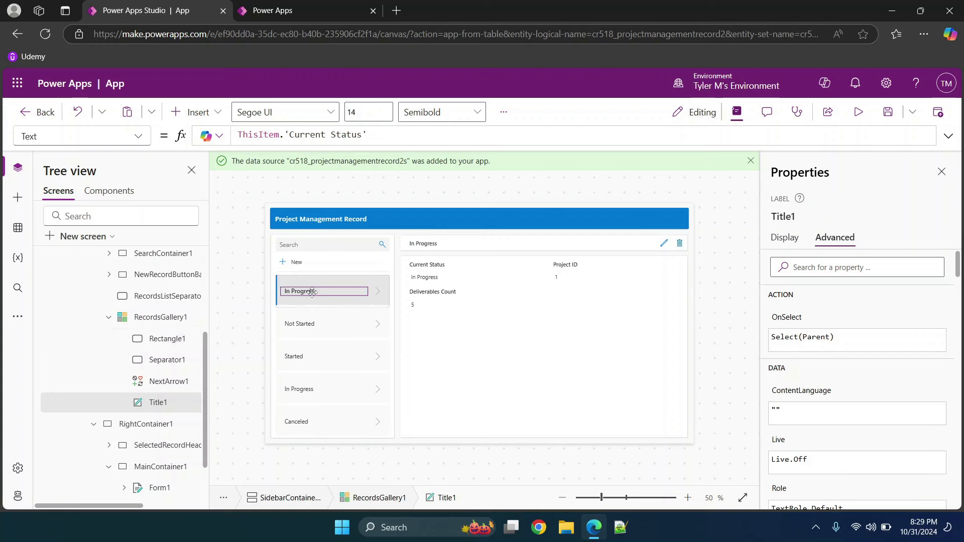
pyautogui.moveTo(311, 290); pyautogui.dragTo(310, 286)
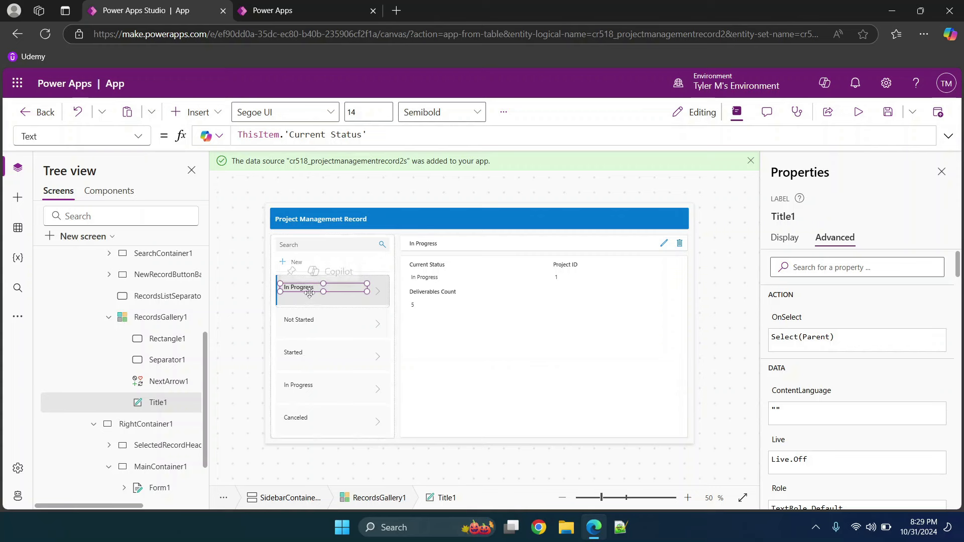
pyautogui.moveTo(303, 290); pyautogui.dragTo(312, 290)
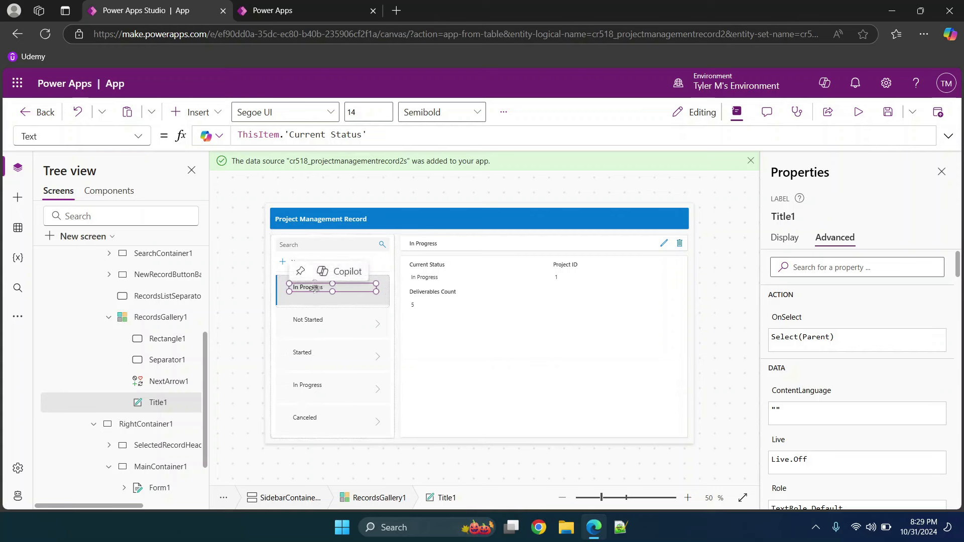
pyautogui.moveTo(315, 284); pyautogui.dragTo(308, 293)
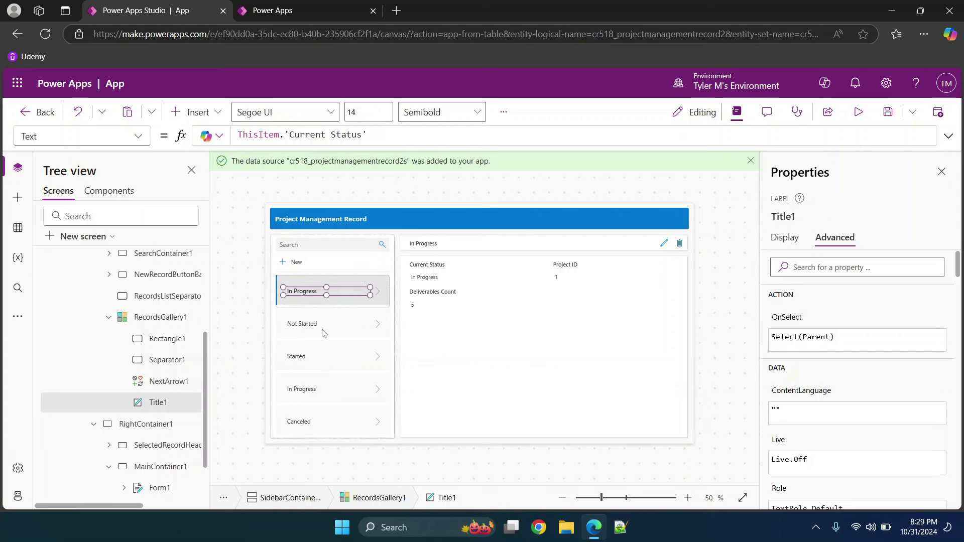
pyautogui.click(109, 317)
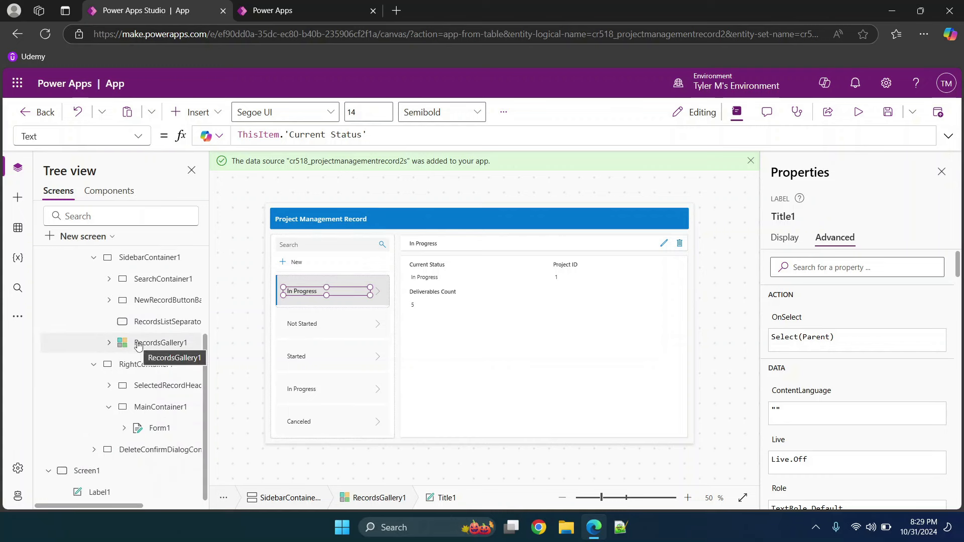
# Inspect the Deliverables Count and Project ID cards in Form1 and the controls nested in the Current Status card.
pyautogui.click(436, 297)
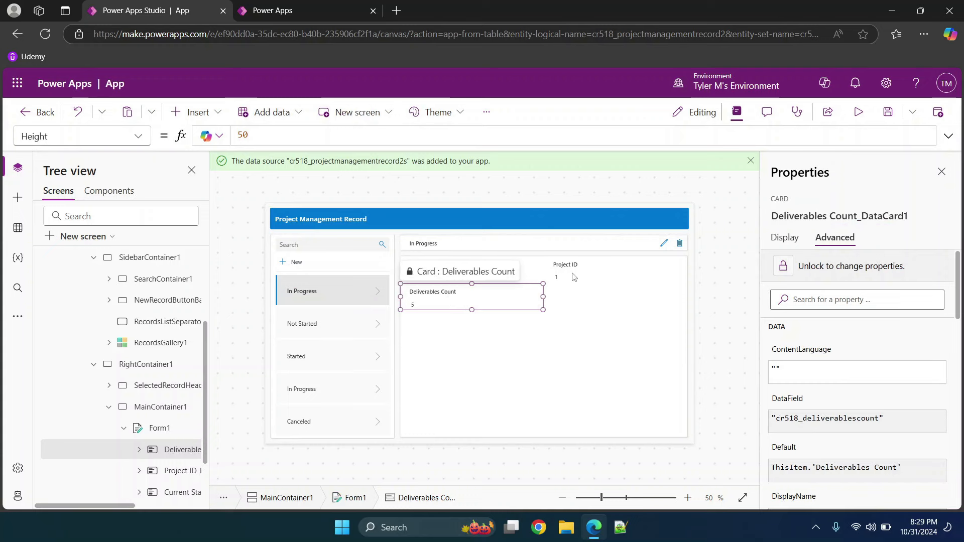
pyautogui.click(565, 275)
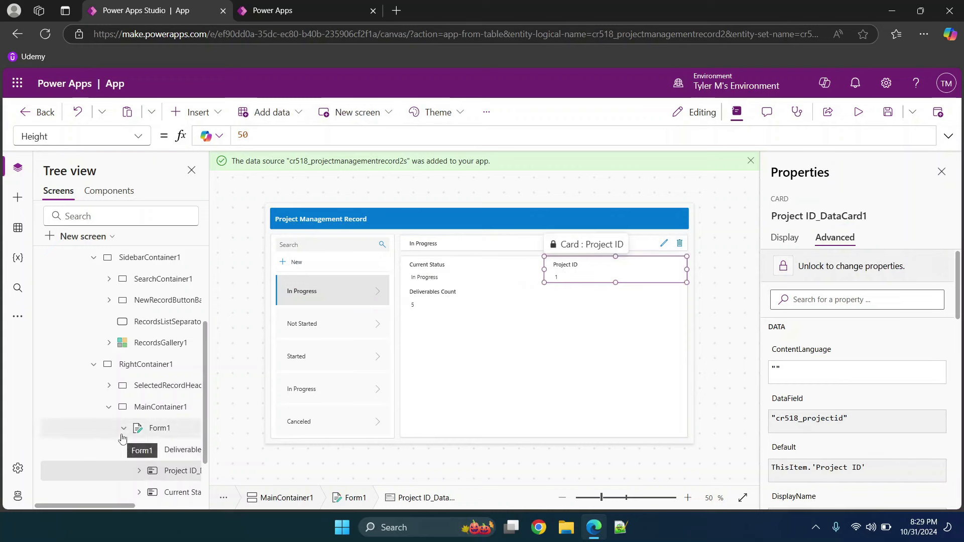
pyautogui.scroll(-1, 141, 454)
pyautogui.click(140, 455)
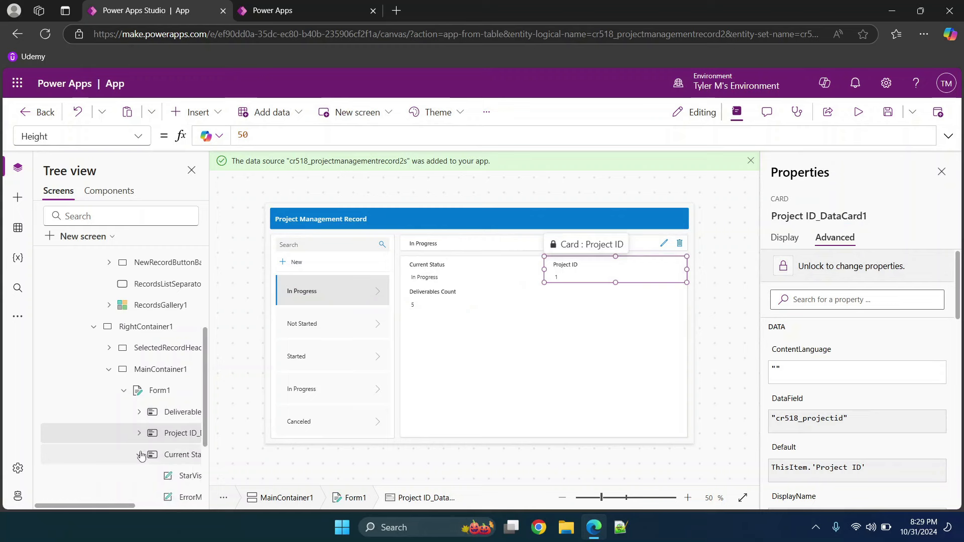
pyautogui.scroll(-3, 140, 437)
pyautogui.hscroll(2, 138, 402)
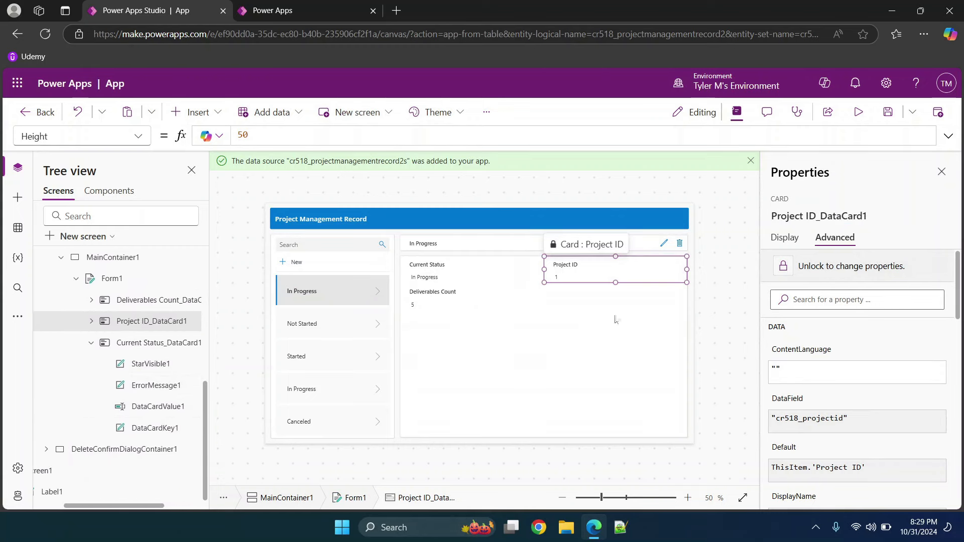
# Unlock the Project ID and Deliverables Count data cards so their properties can be changed.
pyautogui.click(851, 266)
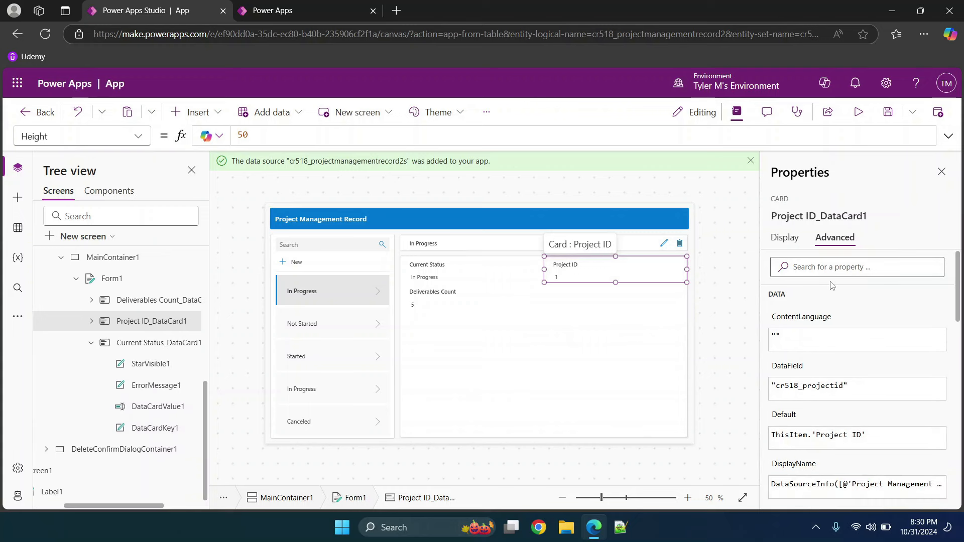
pyautogui.scroll(-1, 831, 286)
pyautogui.click(455, 302)
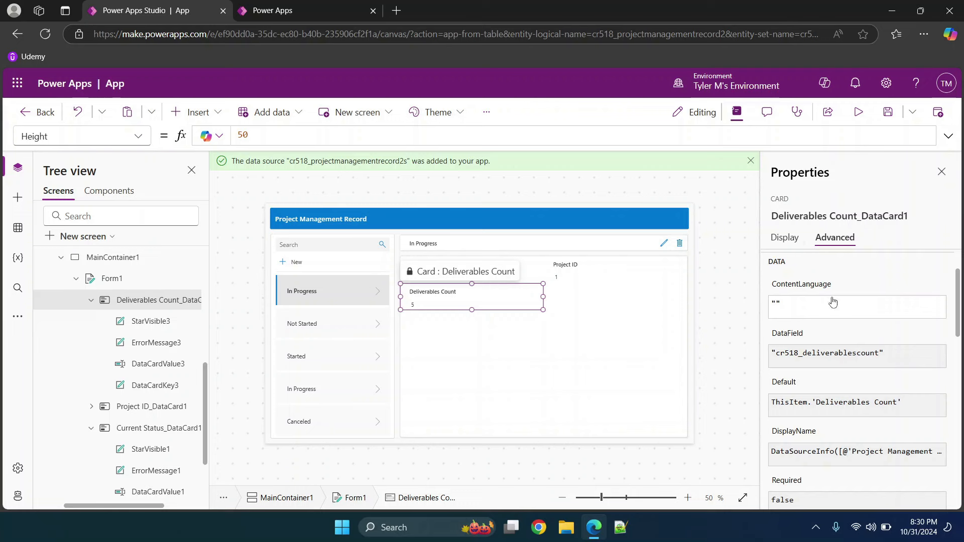
pyautogui.scroll(2, 832, 302)
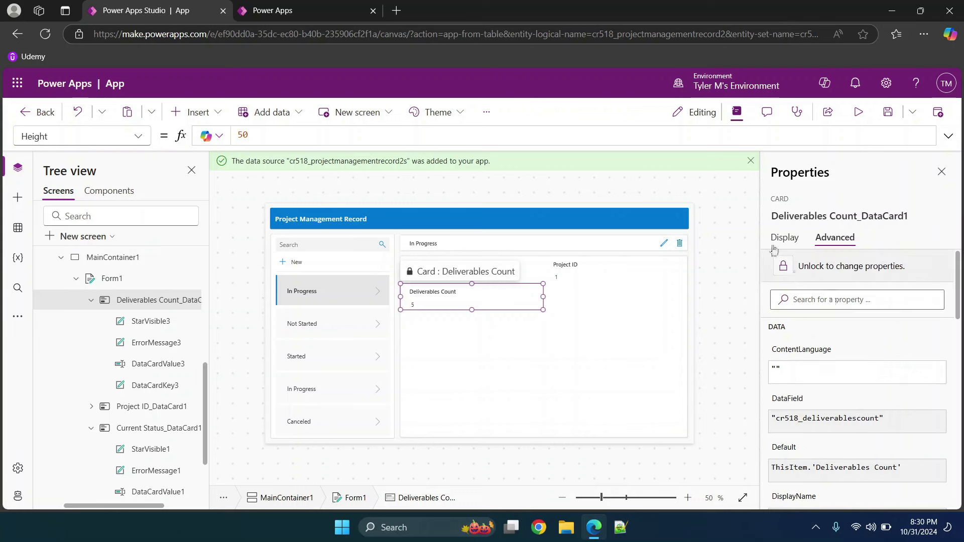
pyautogui.click(813, 266)
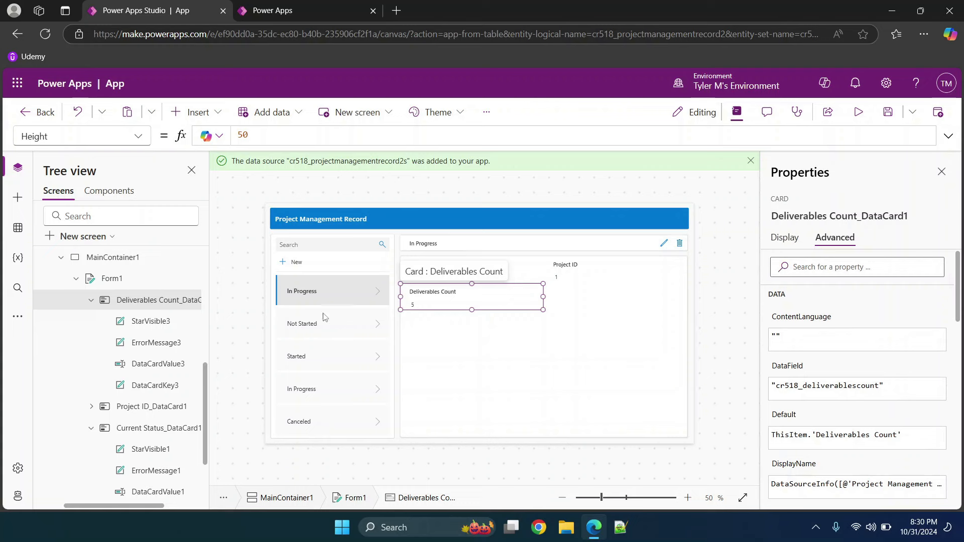
# Review the screen's full control hierarchy and select TableNameLabel1 in the header container.
pyautogui.scroll(5, 124, 285)
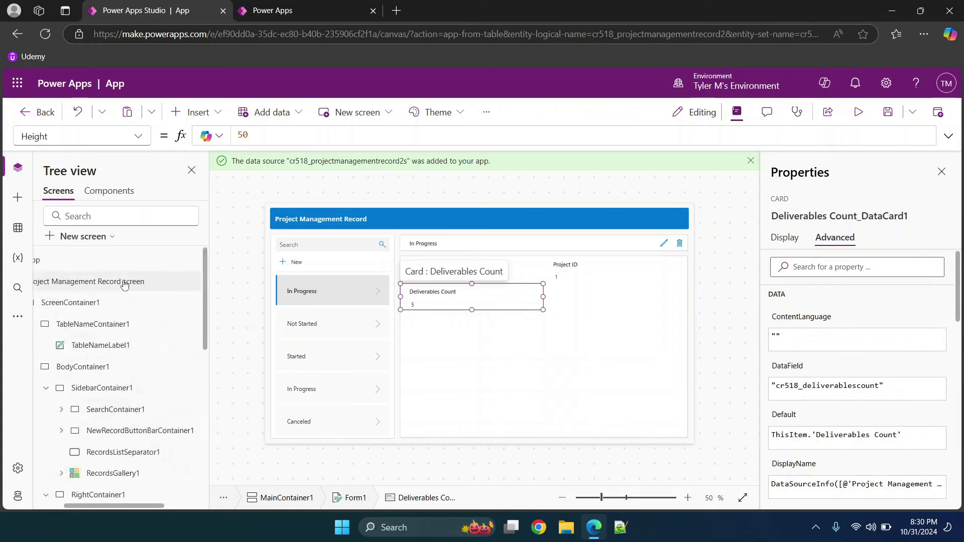
pyautogui.scroll(-5, 125, 286)
pyautogui.hscroll(-1, 124, 286)
pyautogui.scroll(5, 125, 285)
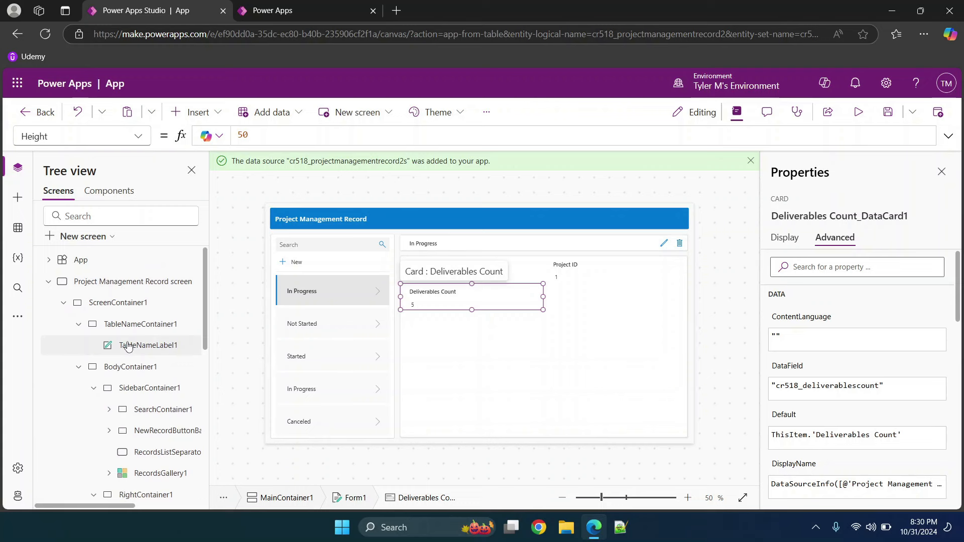
pyautogui.scroll(-1, 130, 346)
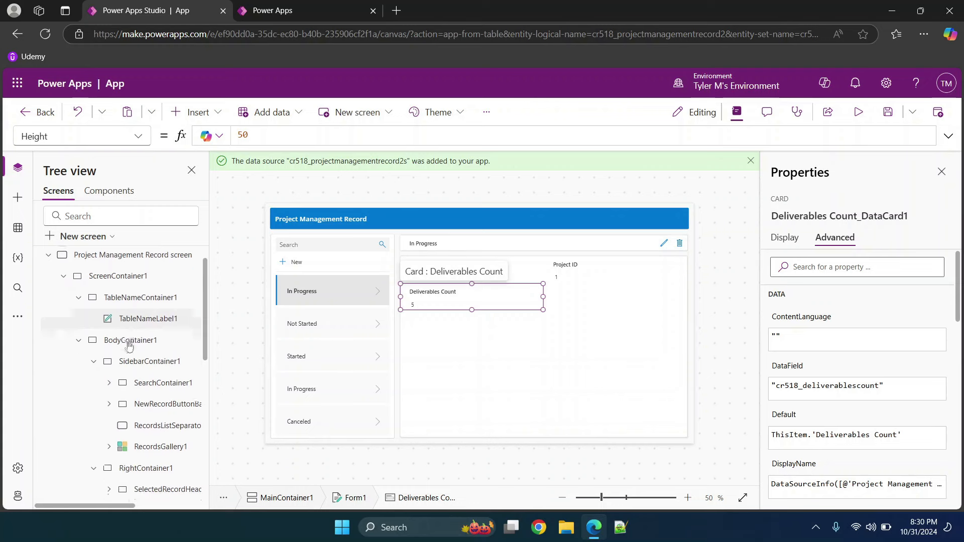
pyautogui.click(136, 312)
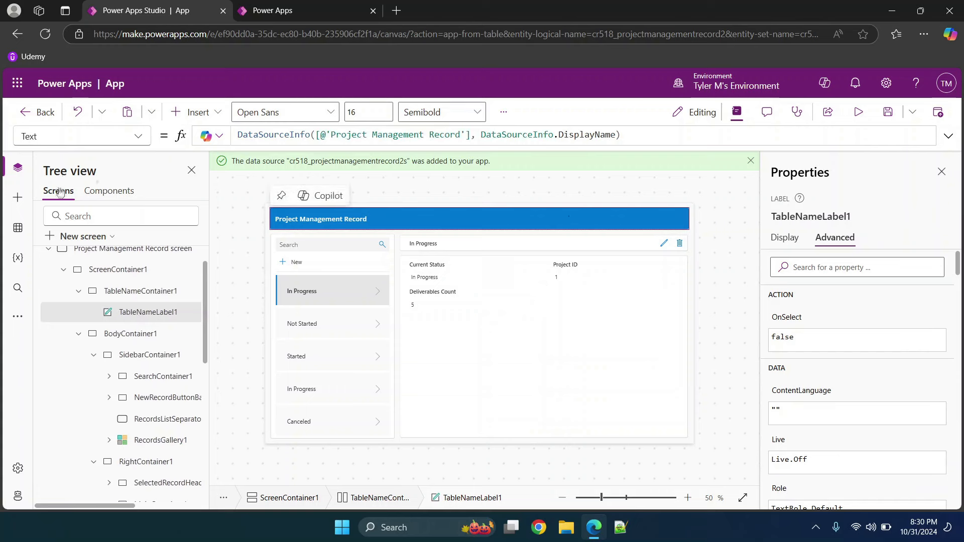
# Check the app's reusable components, return to the screens list and view the connected data sources.
pyautogui.click(109, 192)
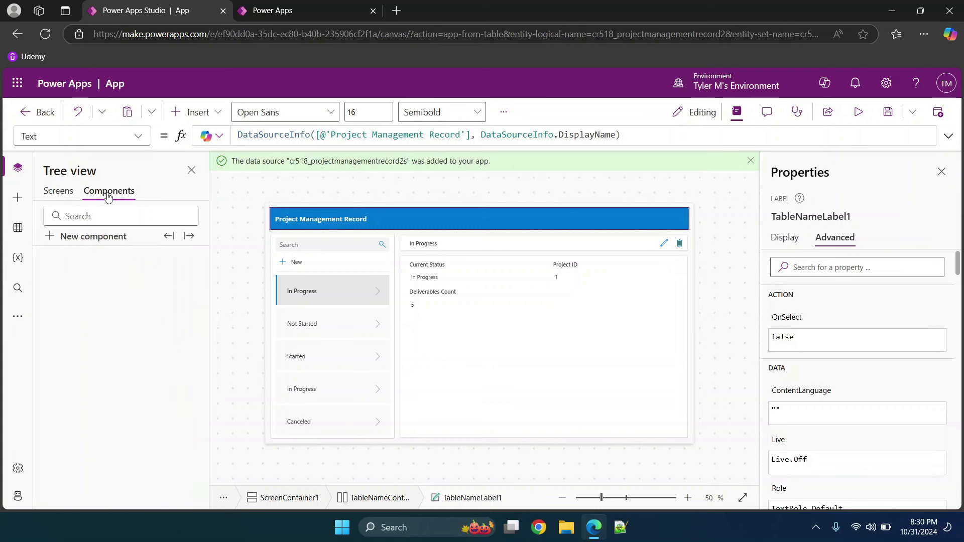
pyautogui.click(60, 200)
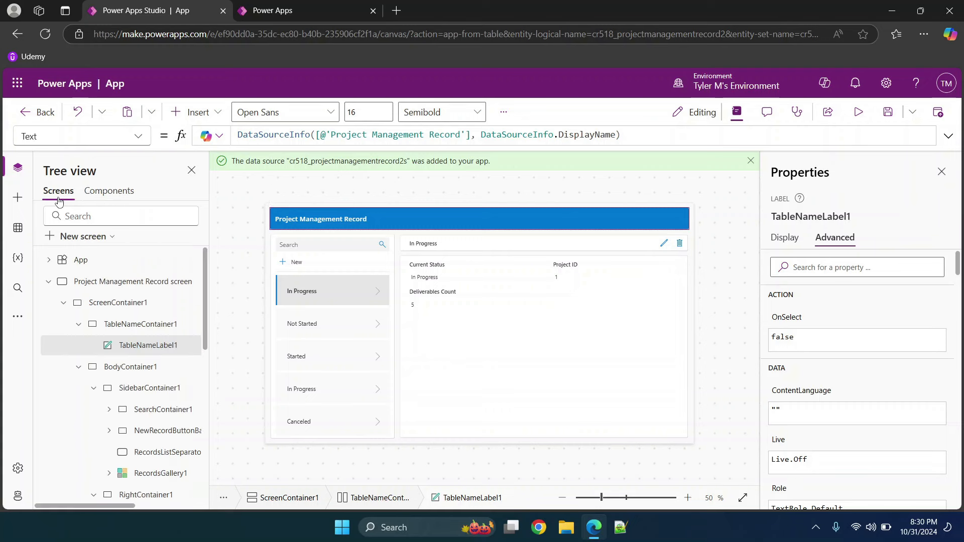
pyautogui.click(18, 228)
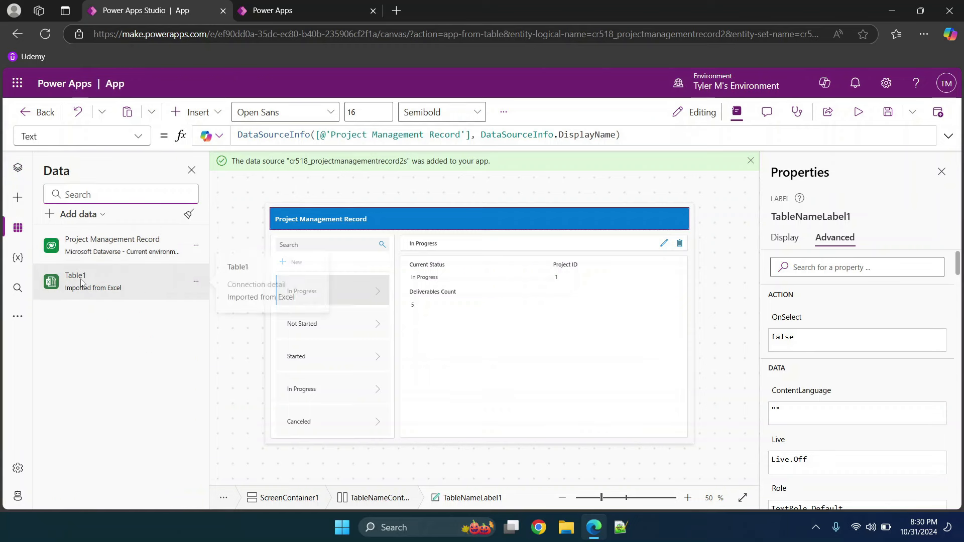
# Insert a date picker beside the title label in the header container and return to the control hierarchy.
pyautogui.click(18, 198)
pyautogui.scroll(-3, 80, 293)
pyautogui.scroll(3, 81, 293)
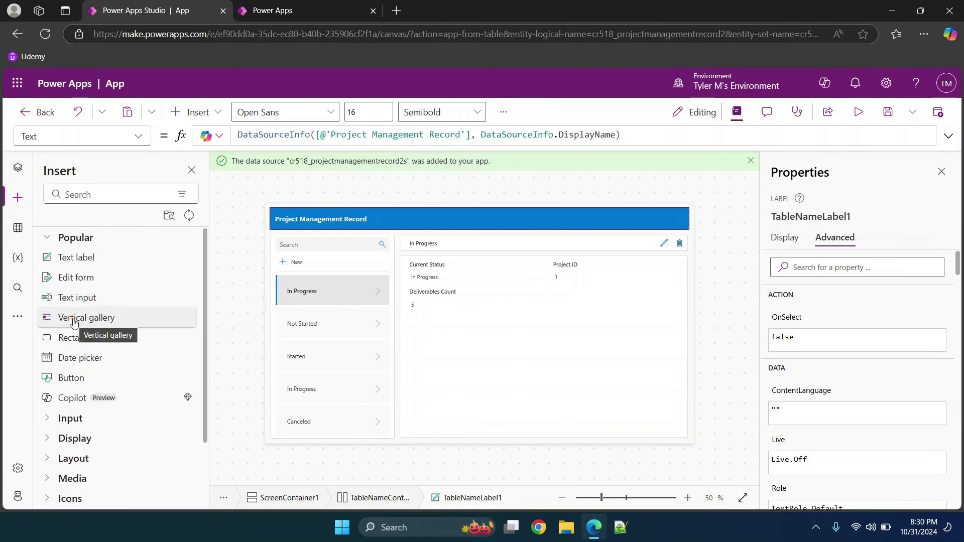
pyautogui.click(73, 359)
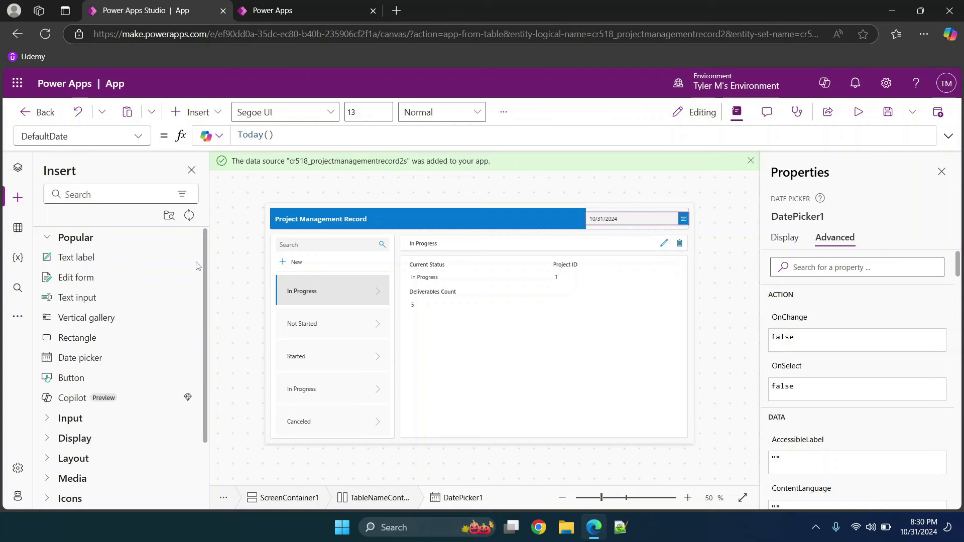
pyautogui.scroll(-2, 157, 334)
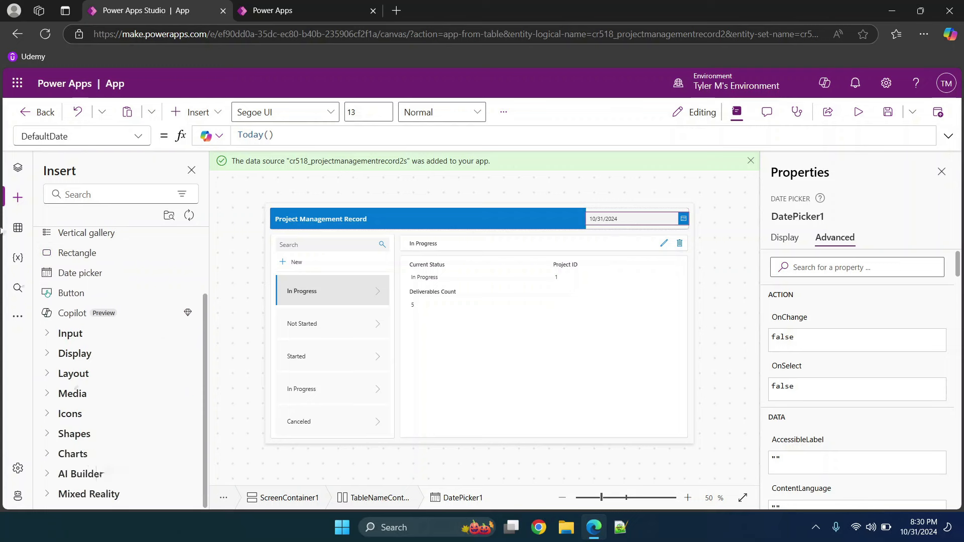
pyautogui.click(17, 167)
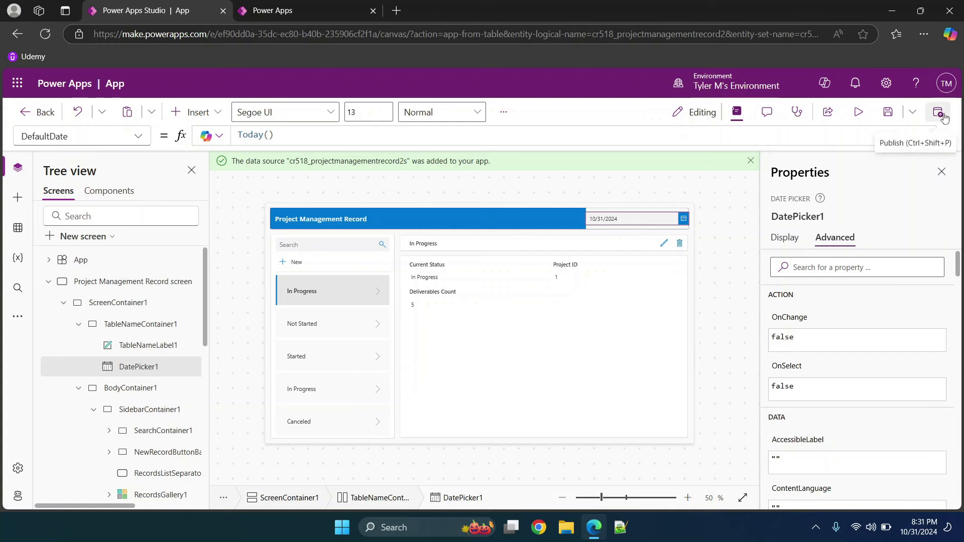
# Save the app under the name App 12 and publish this version.
pyautogui.click(889, 112)
pyautogui.click(500, 303)
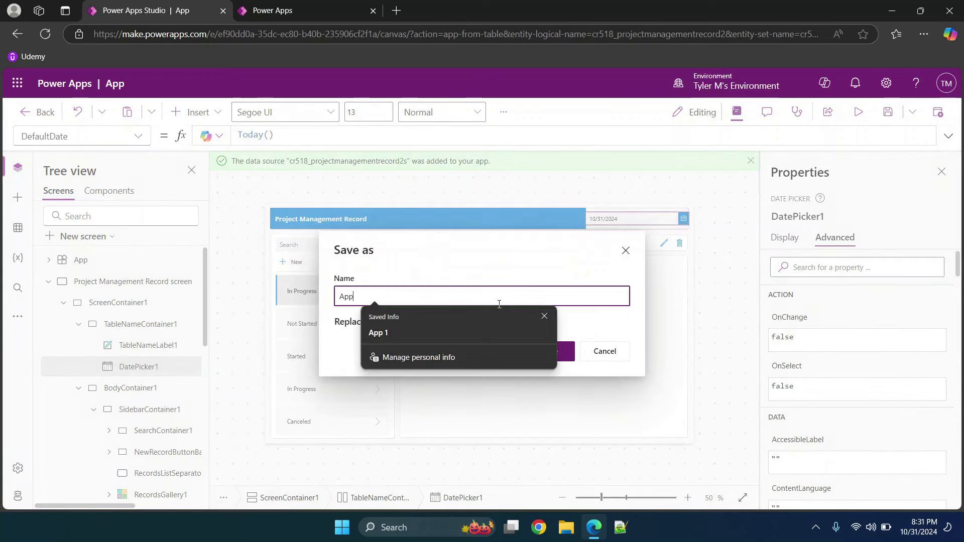
pyautogui.write('12')
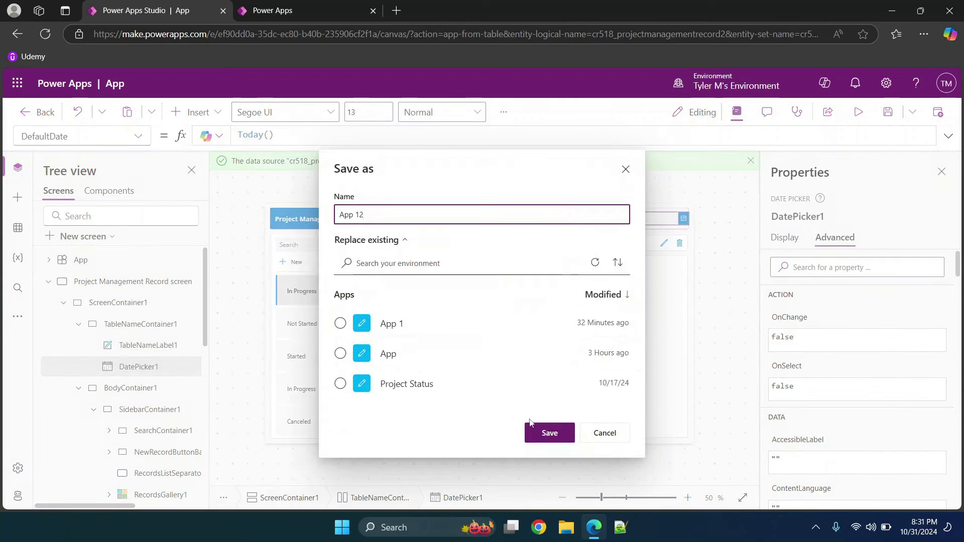
pyautogui.click(541, 430)
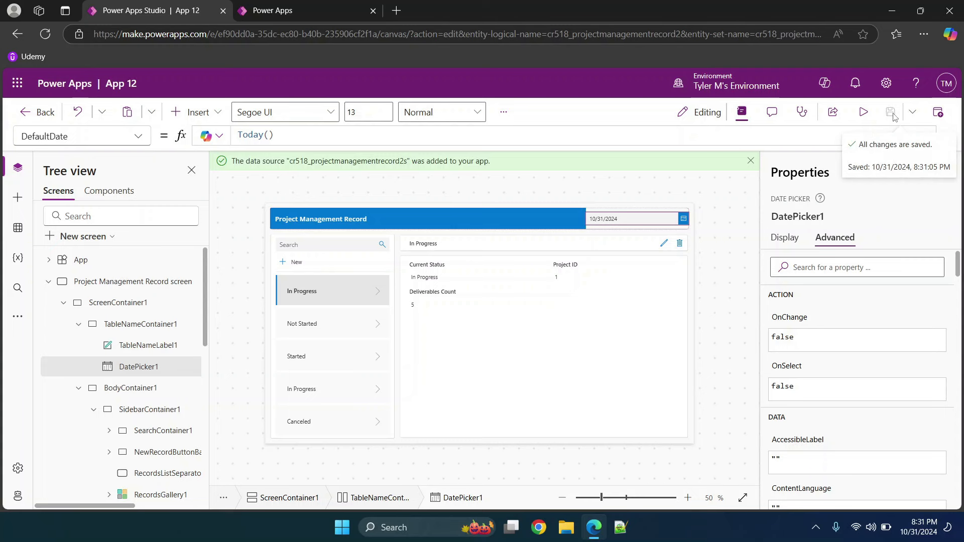
pyautogui.click(939, 114)
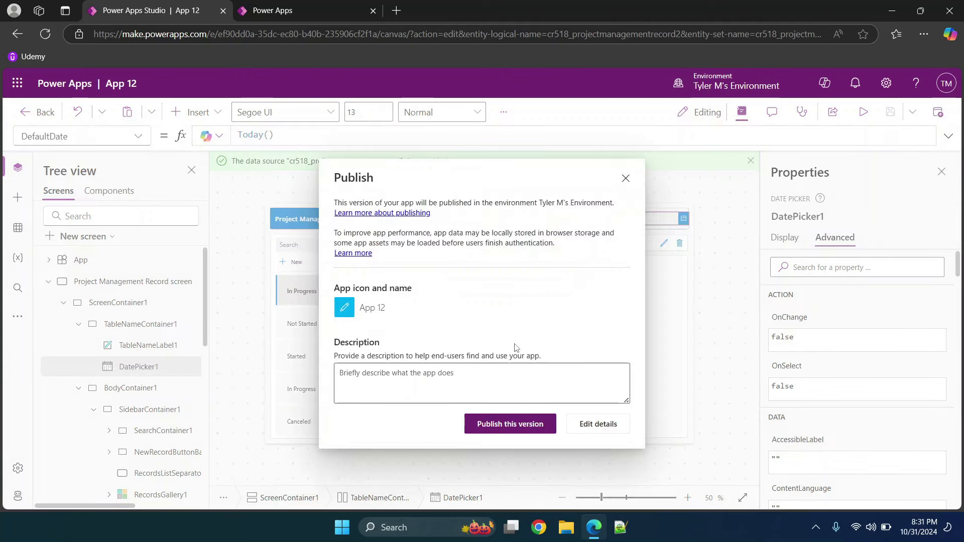
pyautogui.click(533, 435)
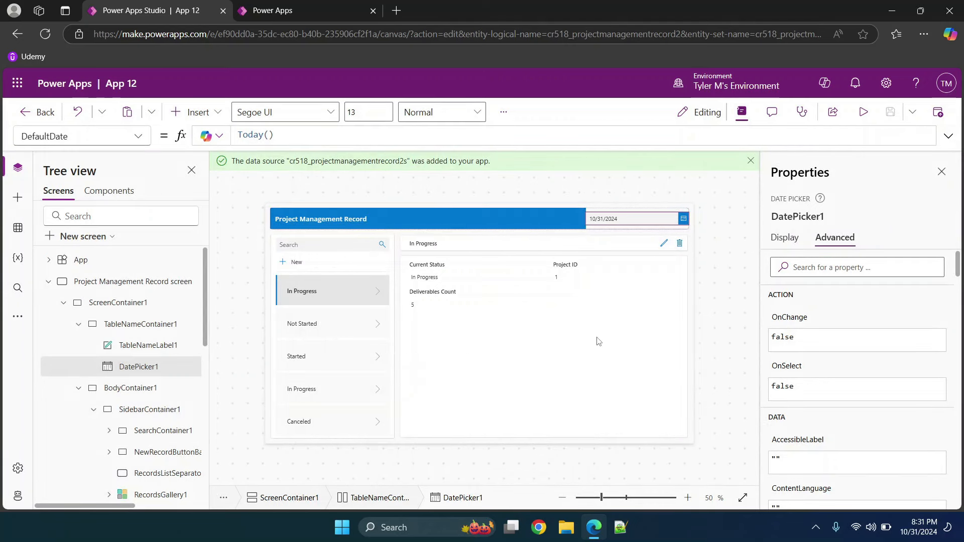
# Open the app's settings and review the general options, from name and icon to auto save, data row limit and App.OnStart.
pyautogui.click(504, 112)
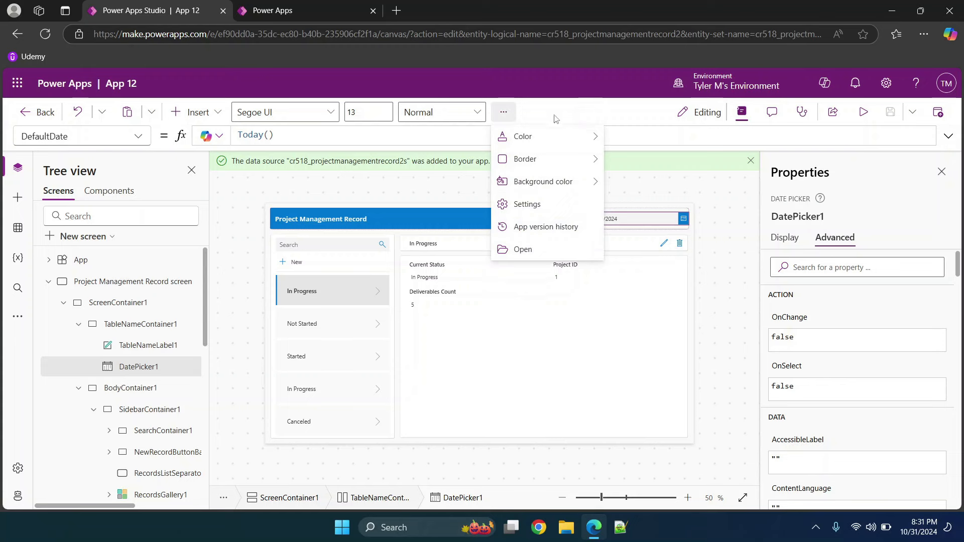
pyautogui.moveTo(552, 133)
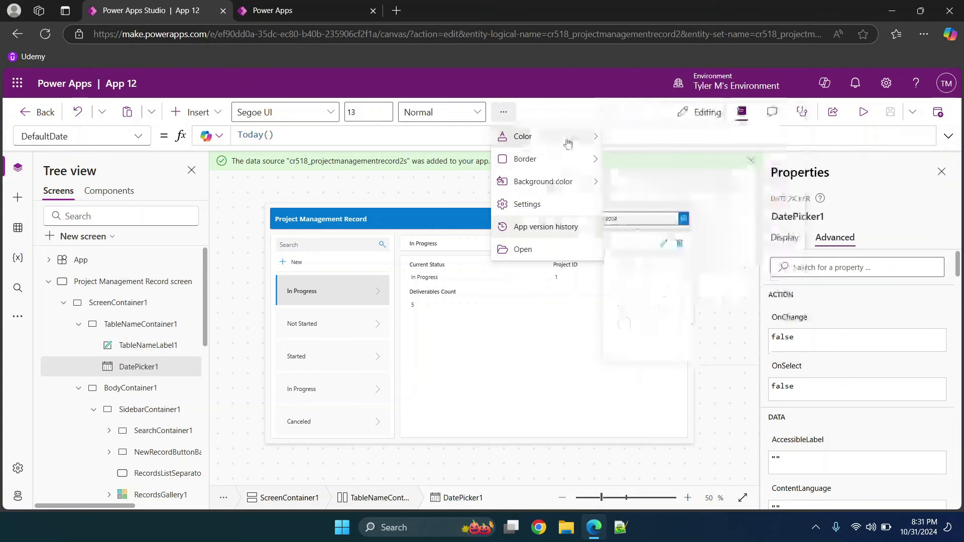
pyautogui.click(532, 205)
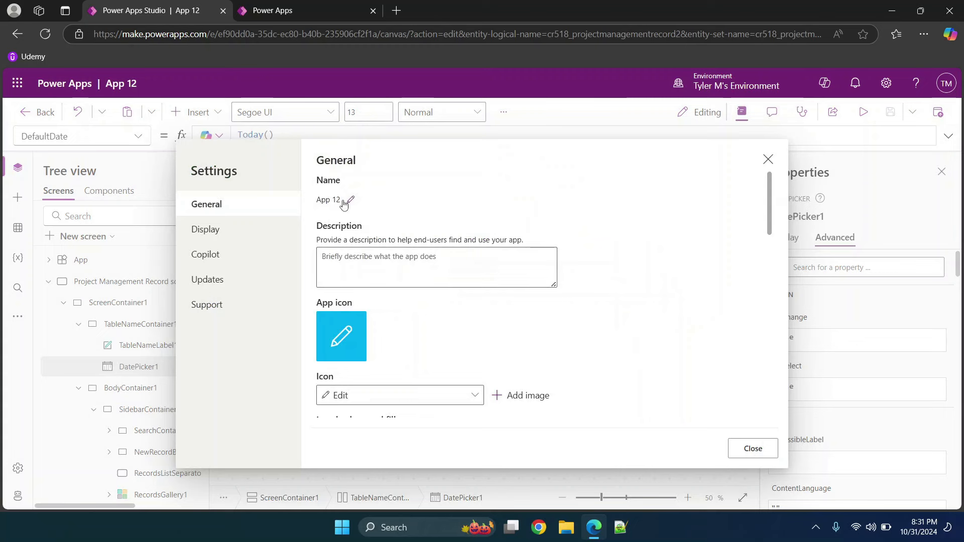
pyautogui.scroll(-2, 381, 256)
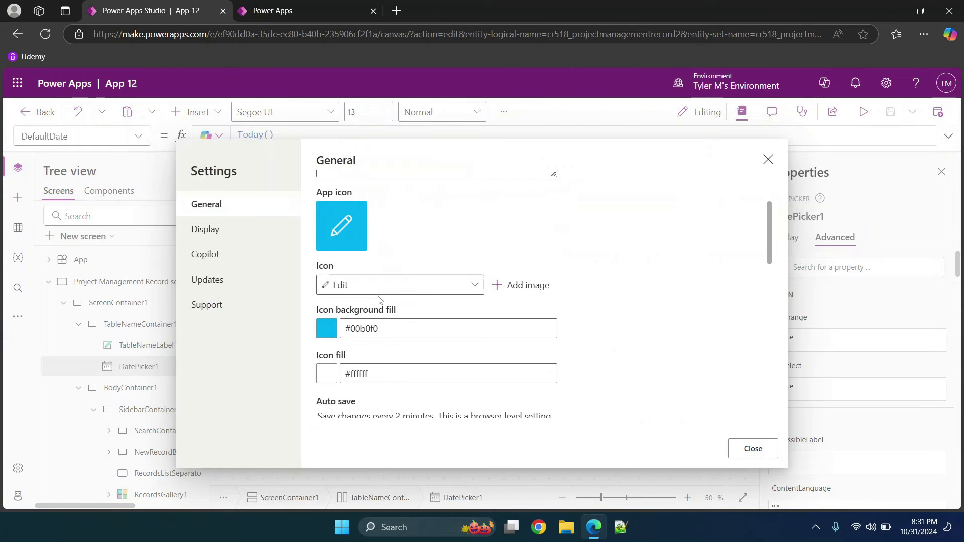
pyautogui.scroll(-3, 378, 300)
pyautogui.scroll(-2, 378, 301)
pyautogui.scroll(2, 386, 264)
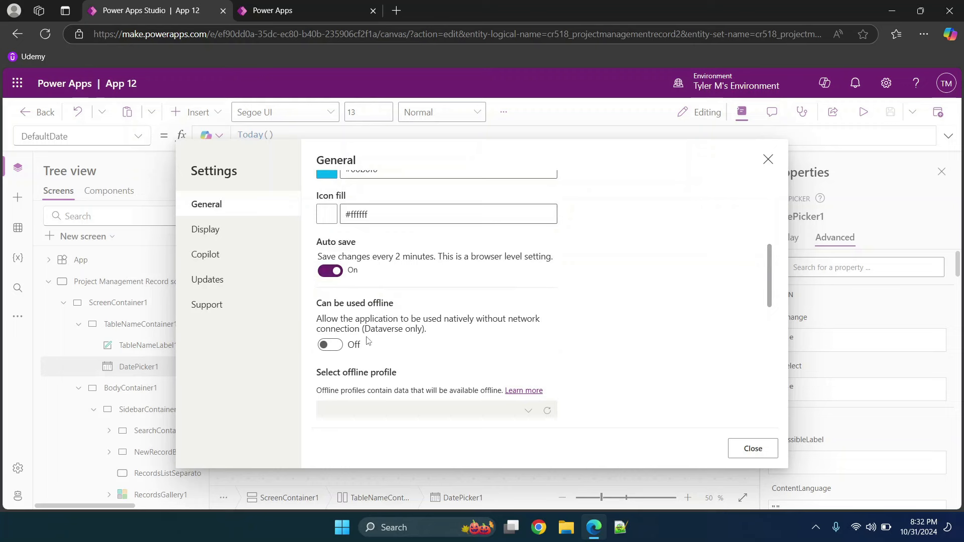
pyautogui.scroll(-4, 351, 327)
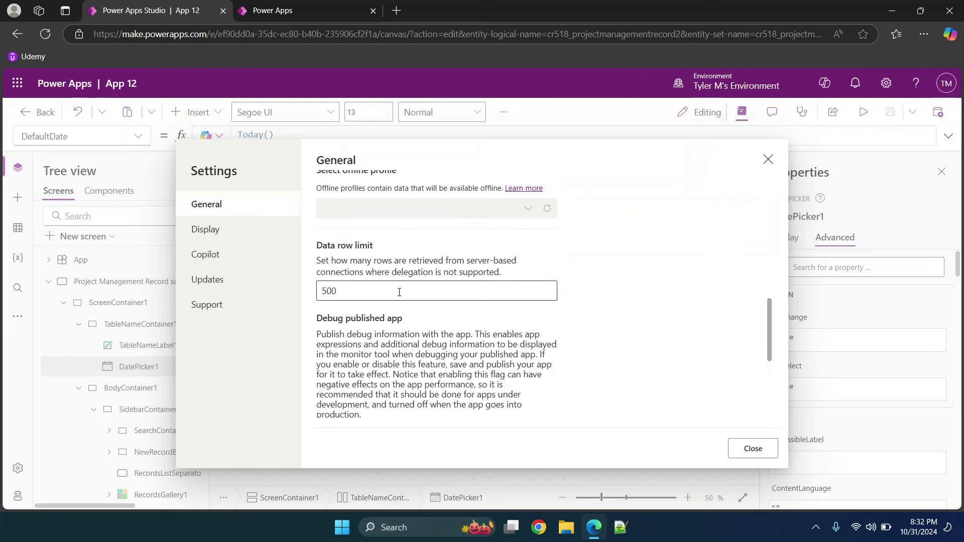
pyautogui.scroll(-4, 399, 292)
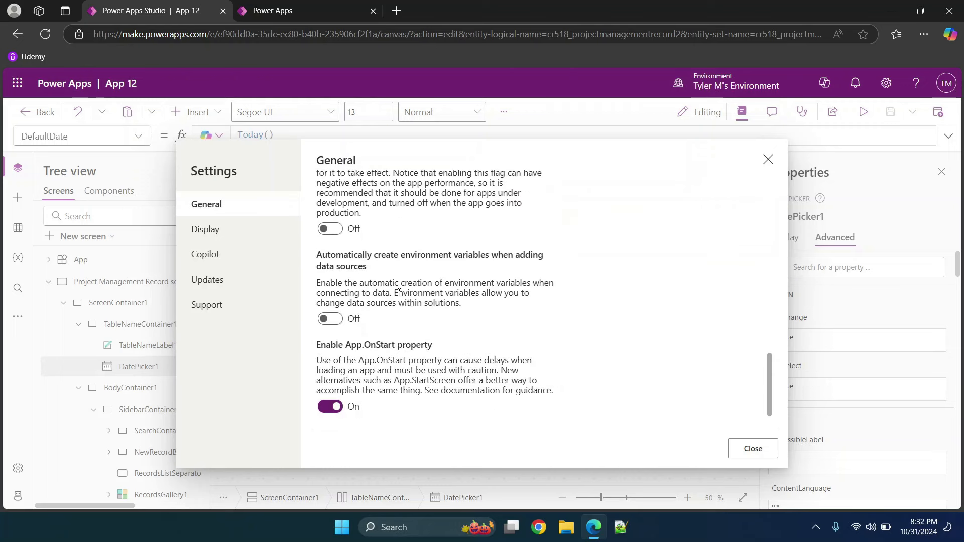
# Review the display settings and the available orientation options, and close the app settings.
pyautogui.click(222, 231)
pyautogui.scroll(-2, 443, 257)
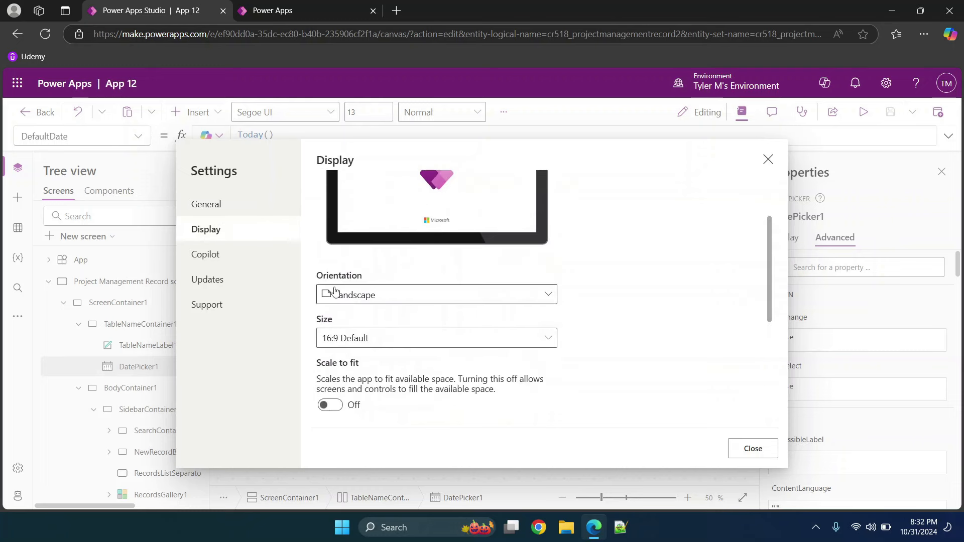
pyautogui.click(376, 300)
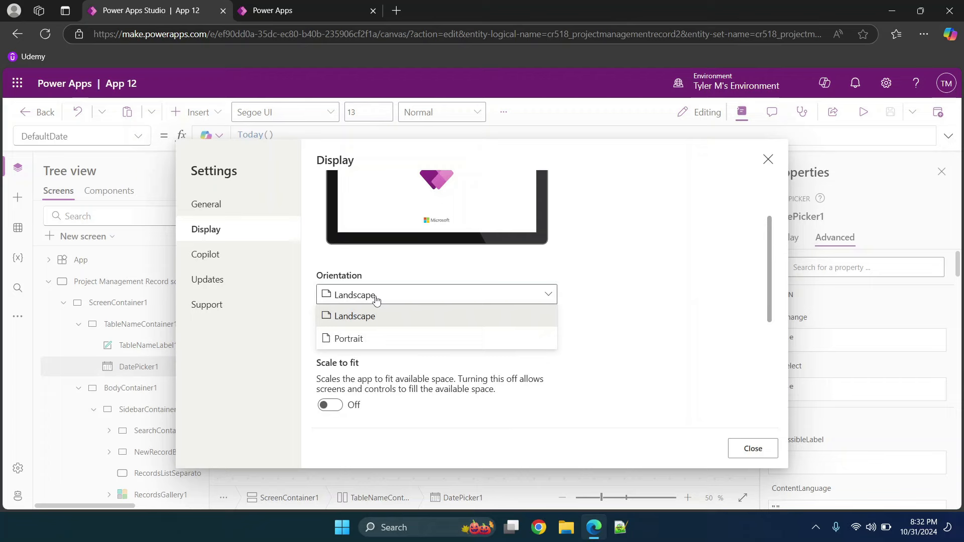
pyautogui.click(748, 449)
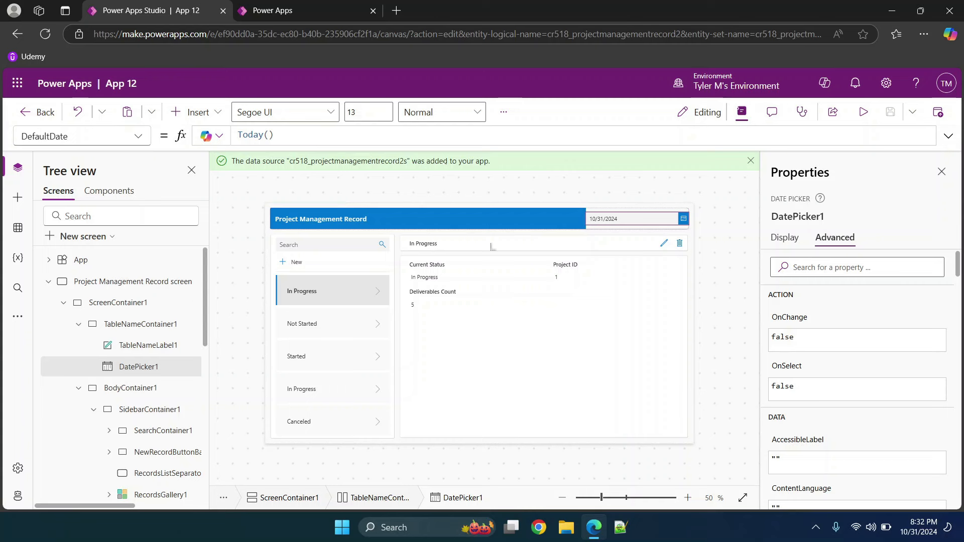
# Open sharing for App 12, copy the app's link and close the sharing dialog.
pyautogui.click(834, 113)
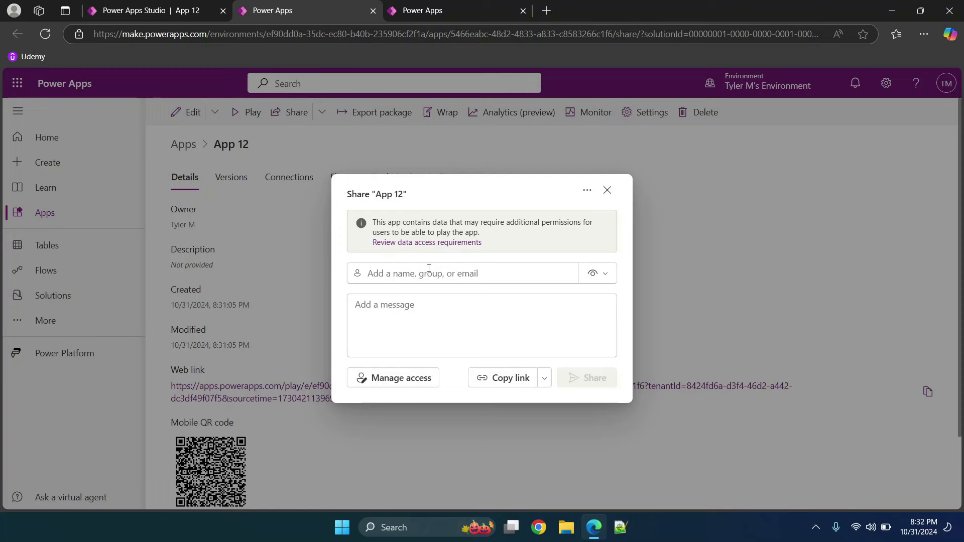
pyautogui.click(413, 273)
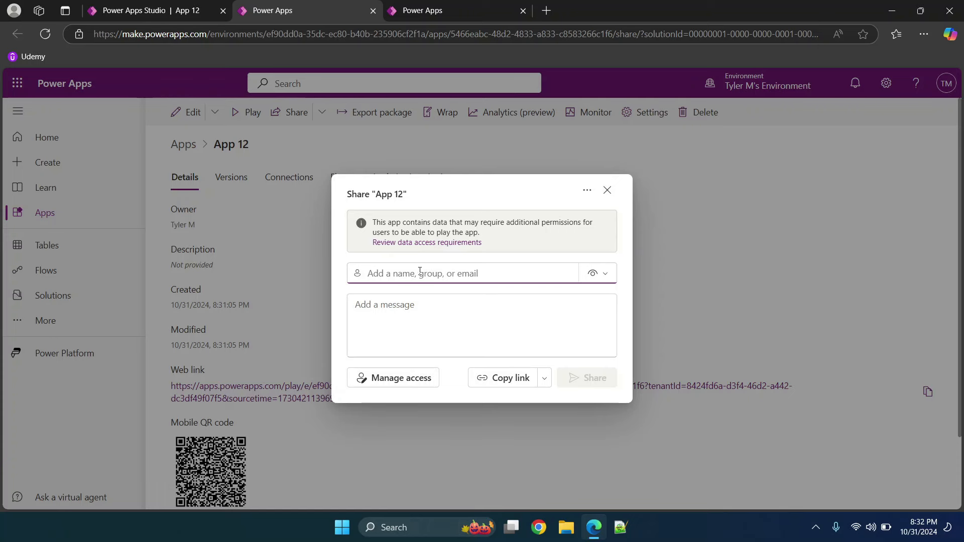
pyautogui.click(510, 377)
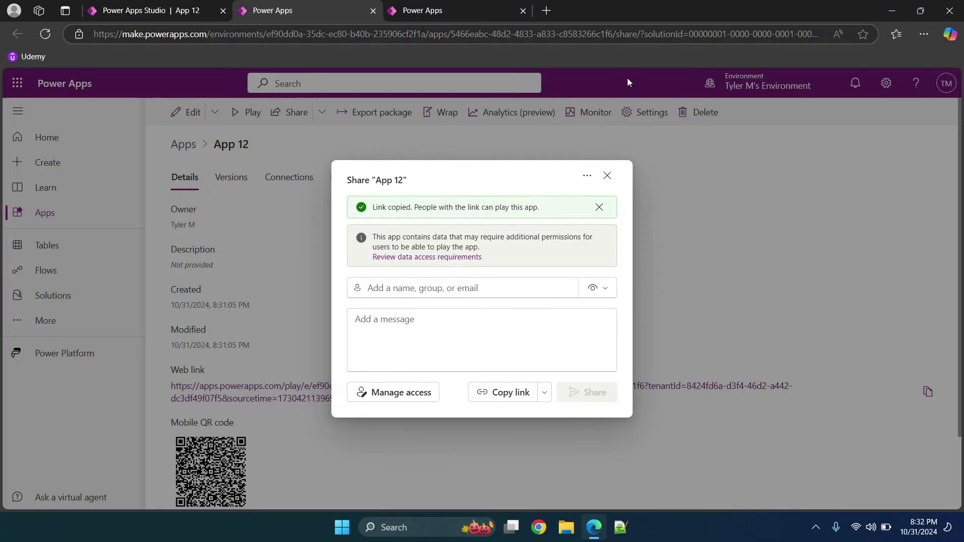
pyautogui.click(607, 176)
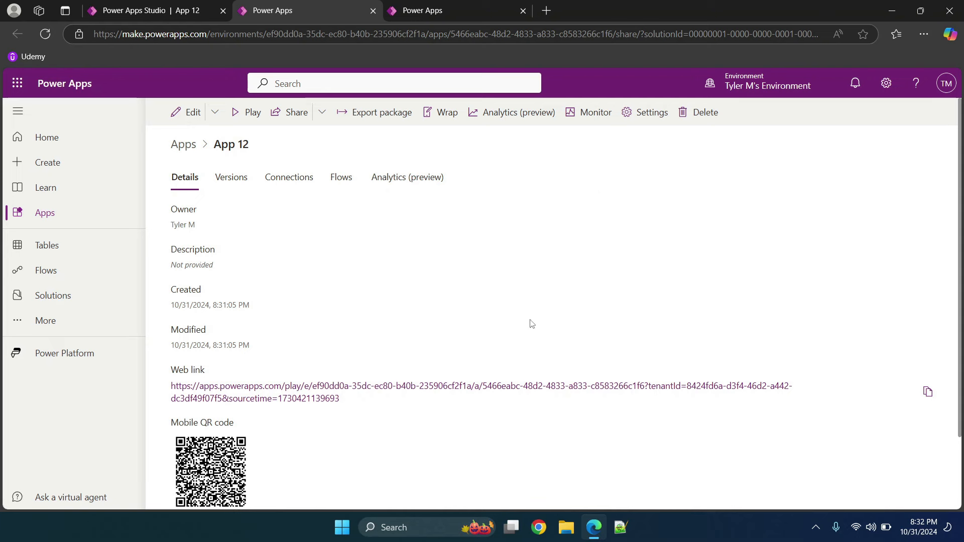
# Review App 12's details, including its mobile QR code and app ID, and open its web link.
pyautogui.scroll(-1, 532, 324)
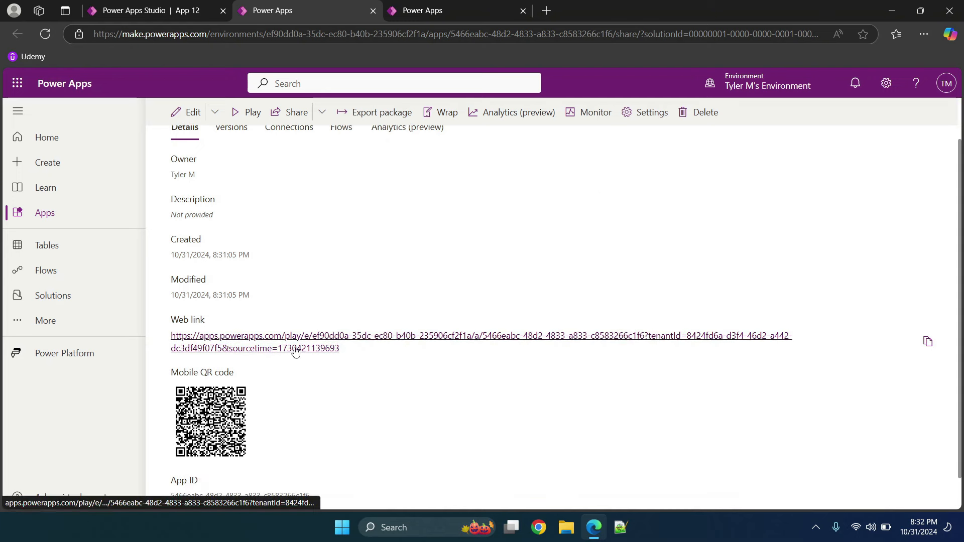
pyautogui.scroll(-1, 404, 370)
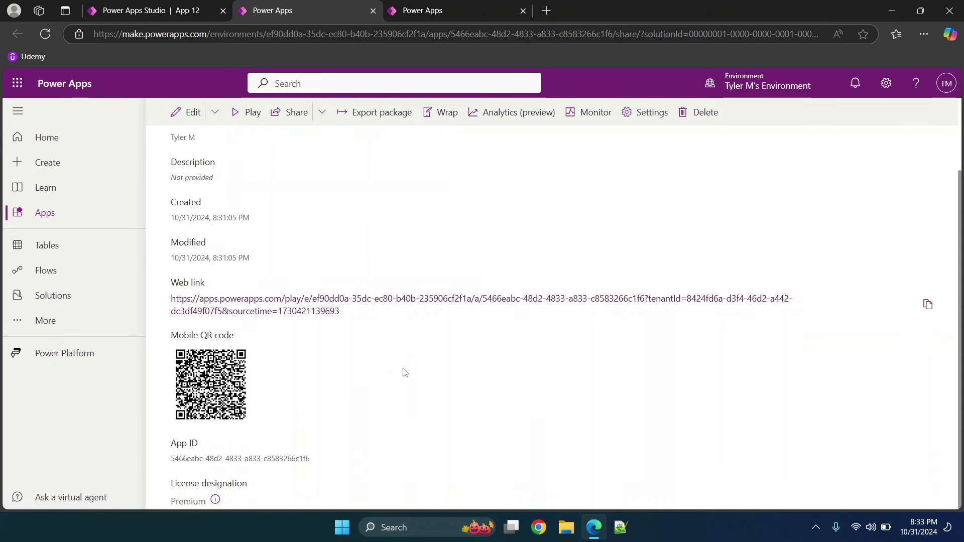
pyautogui.scroll(2, 405, 372)
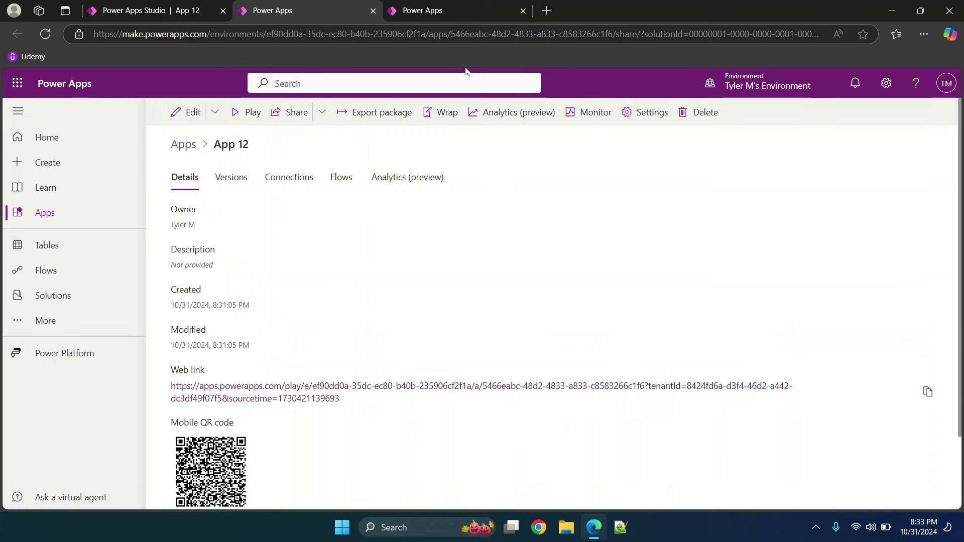
pyautogui.click(399, 390)
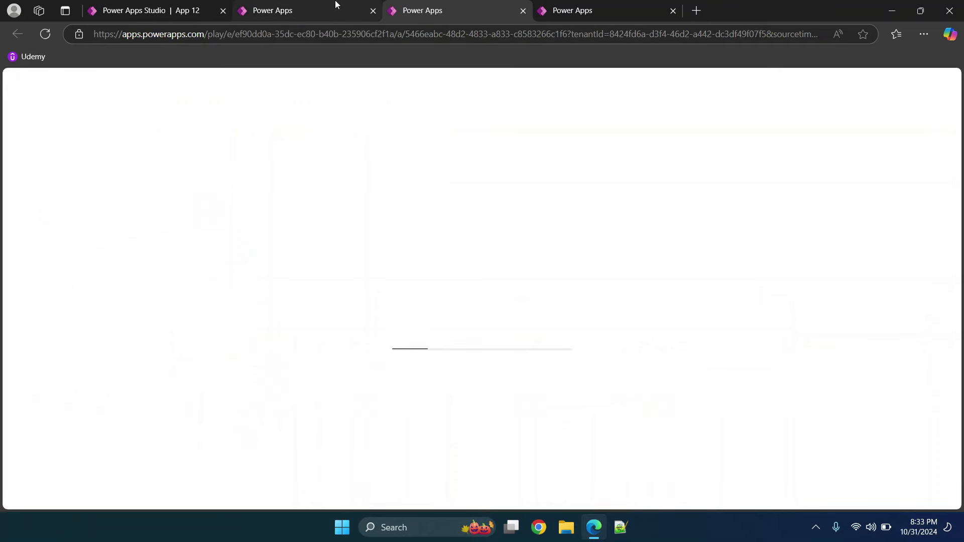
# Return to App 12 in Power Apps Studio and close the extra browser tabs for the app's details and playback.
pyautogui.click(336, 4)
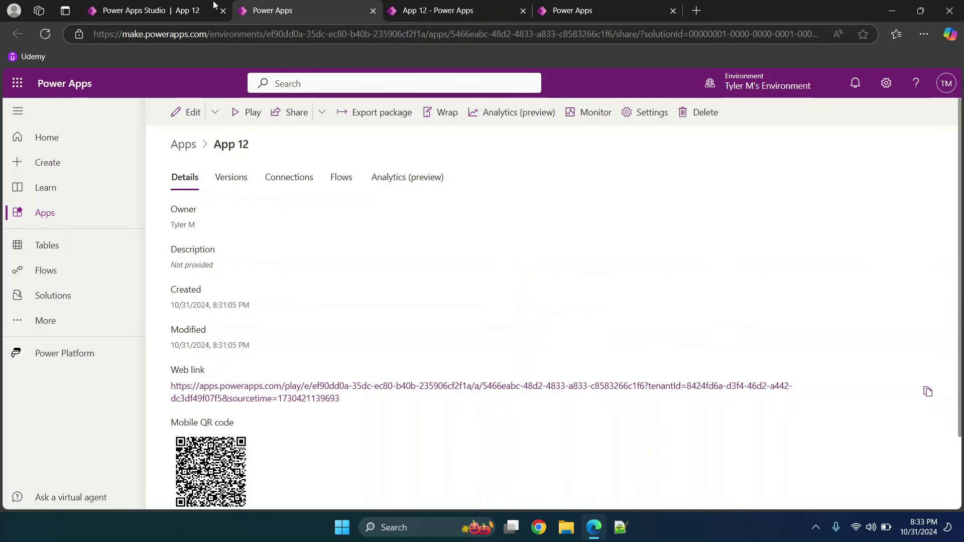
pyautogui.click(184, 6)
pyautogui.click(373, 10)
pyautogui.click(373, 10)
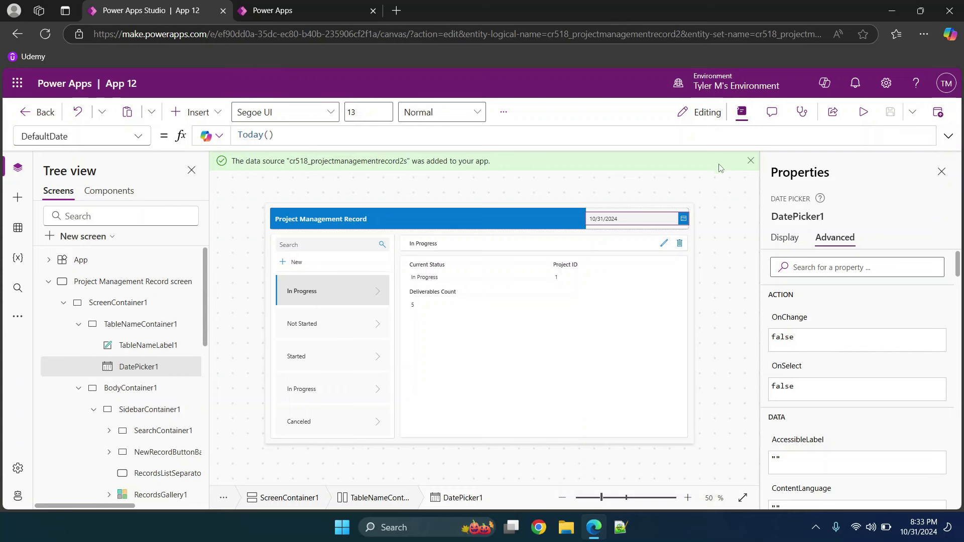
# Hide the properties pane and test the app in preview using the Started record and the date picker's calendar, and return to editing.
pyautogui.click(942, 172)
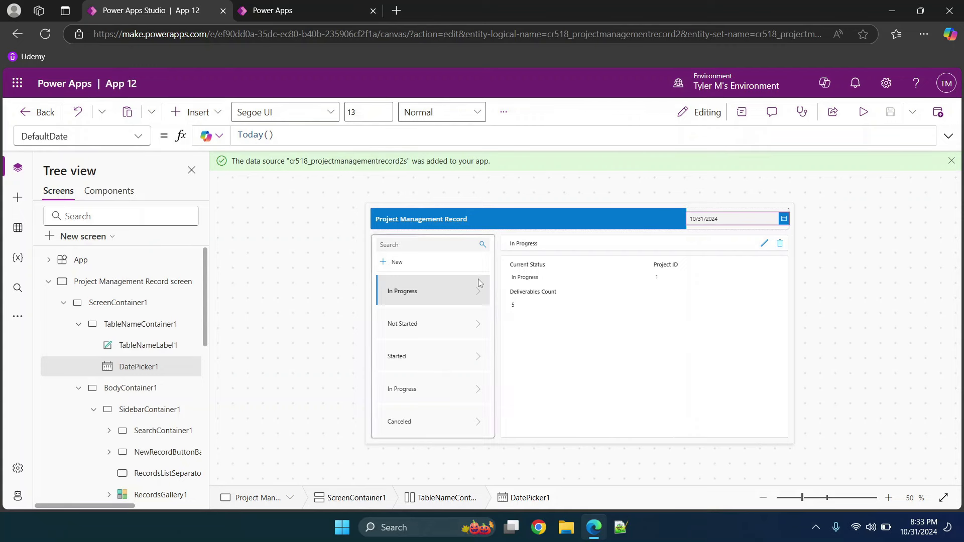
pyautogui.click(429, 299)
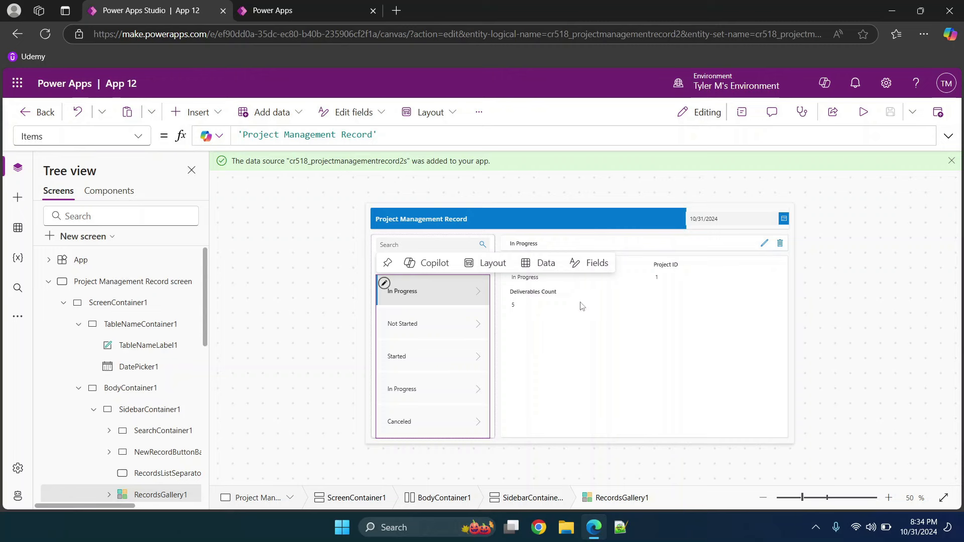
pyautogui.click(863, 112)
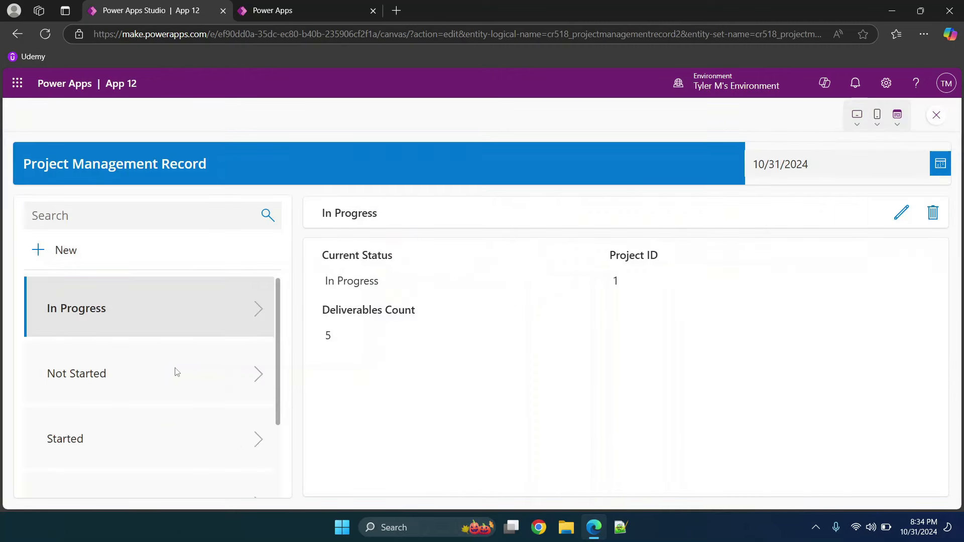
pyautogui.click(177, 372)
pyautogui.click(163, 362)
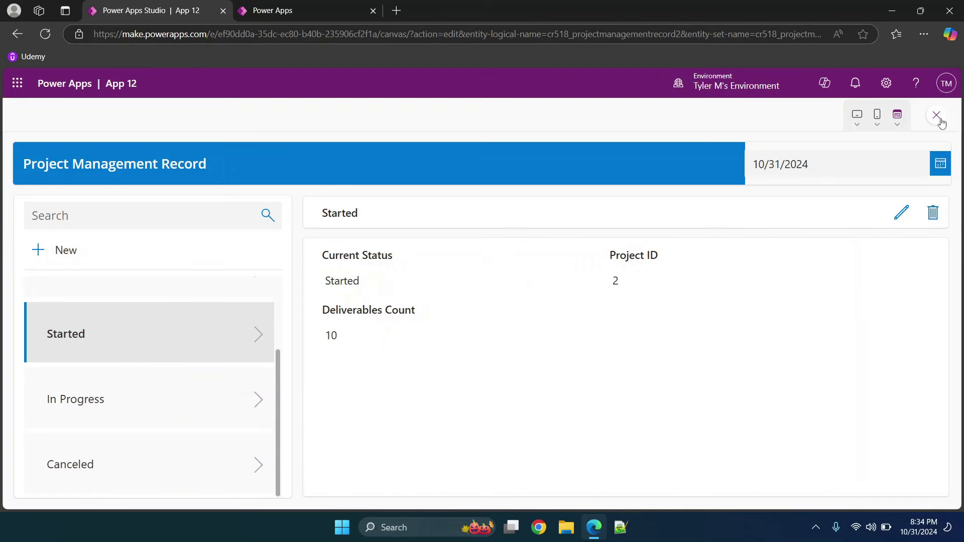
pyautogui.click(801, 173)
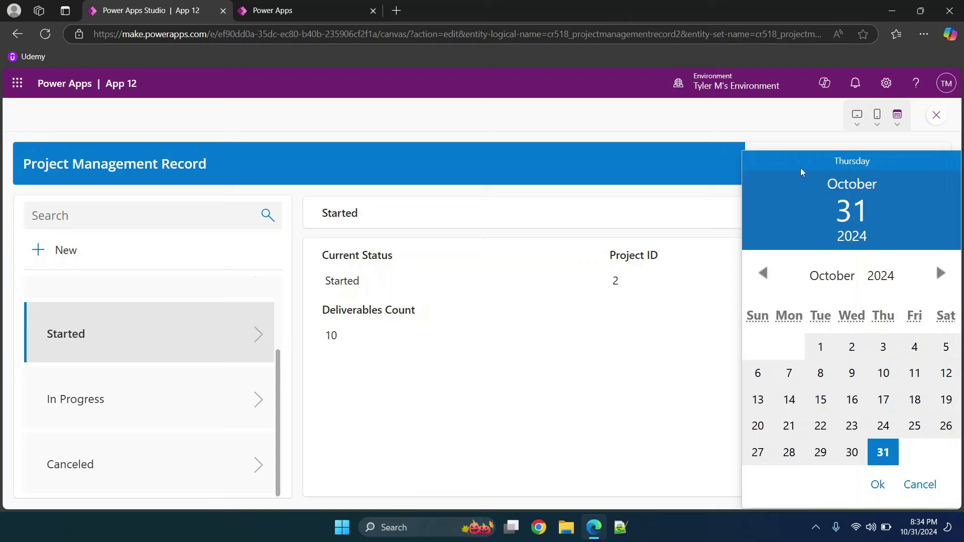
pyautogui.click(936, 115)
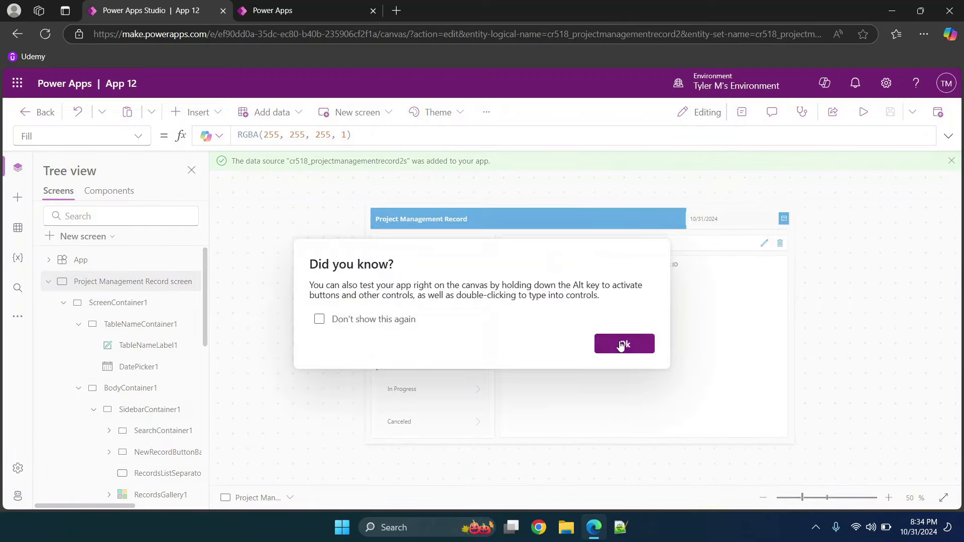
pyautogui.click(623, 345)
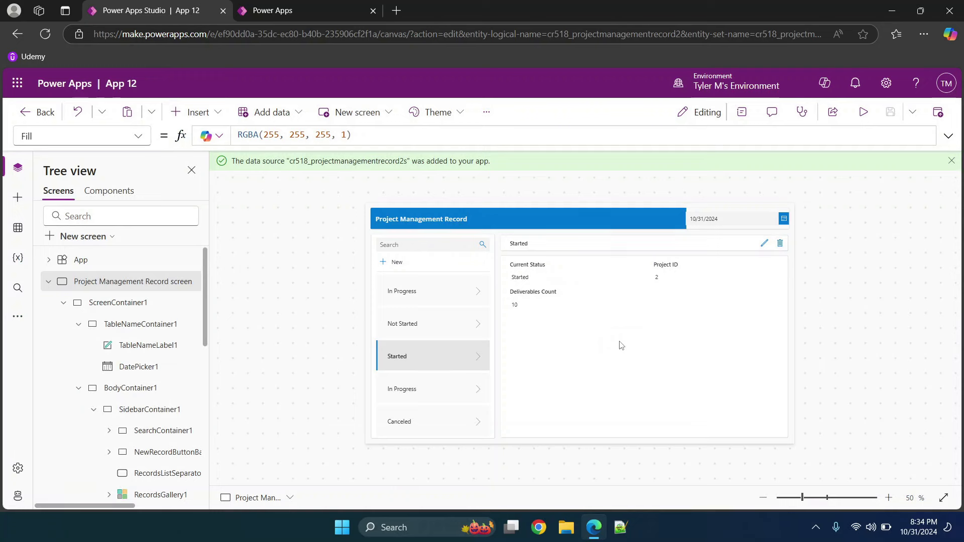
# Select the title label, date picker, New label and Deliverables Count card in turn to inspect their formulas.
pyautogui.scroll(-3, 448, 347)
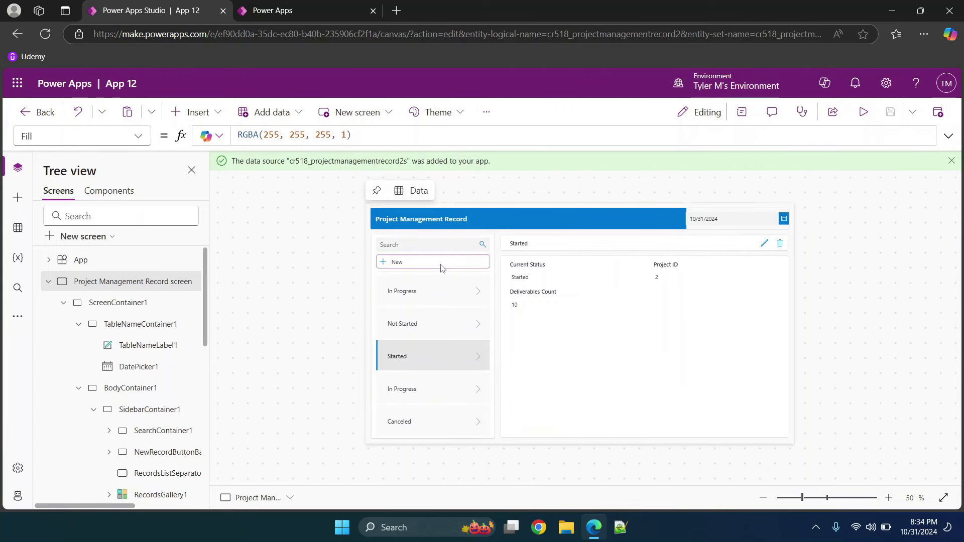
pyautogui.click(460, 223)
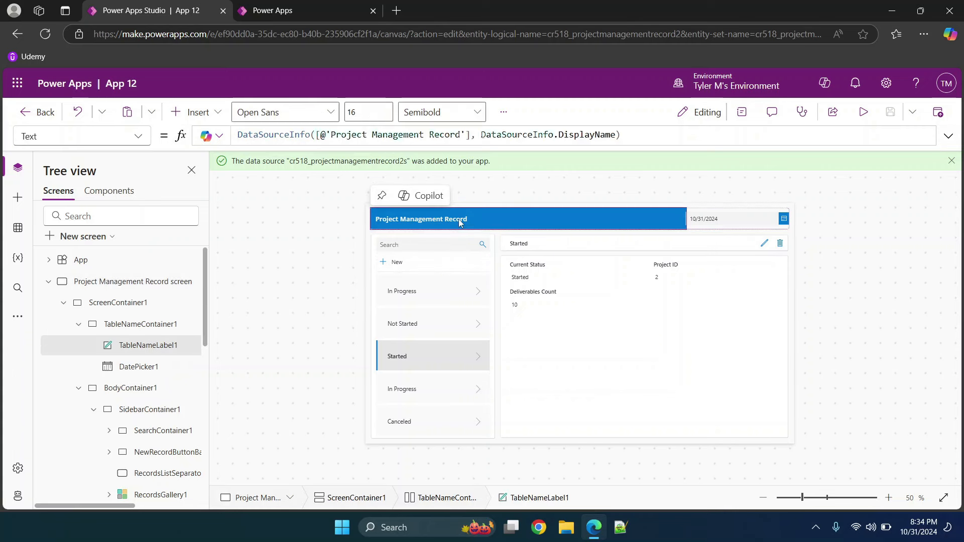
pyautogui.click(719, 227)
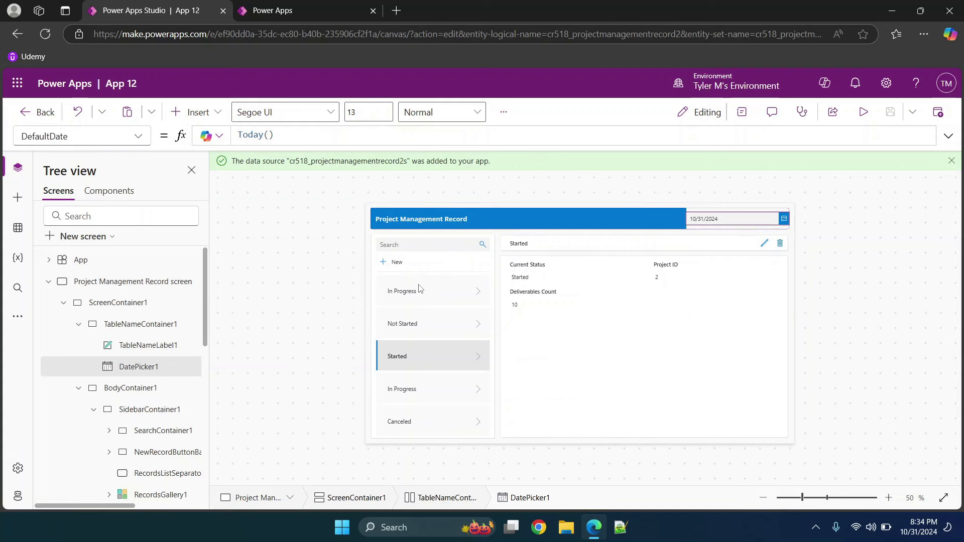
pyautogui.click(421, 264)
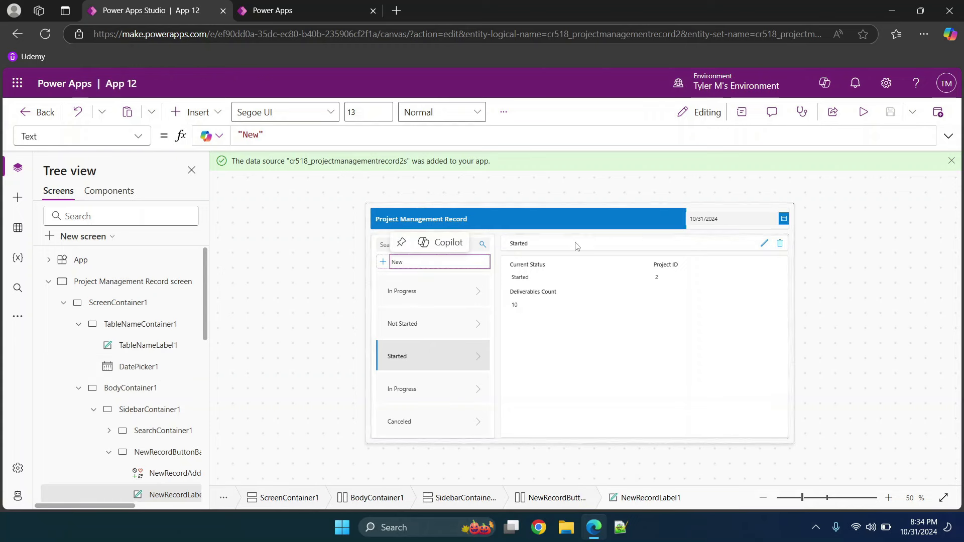
pyautogui.click(580, 306)
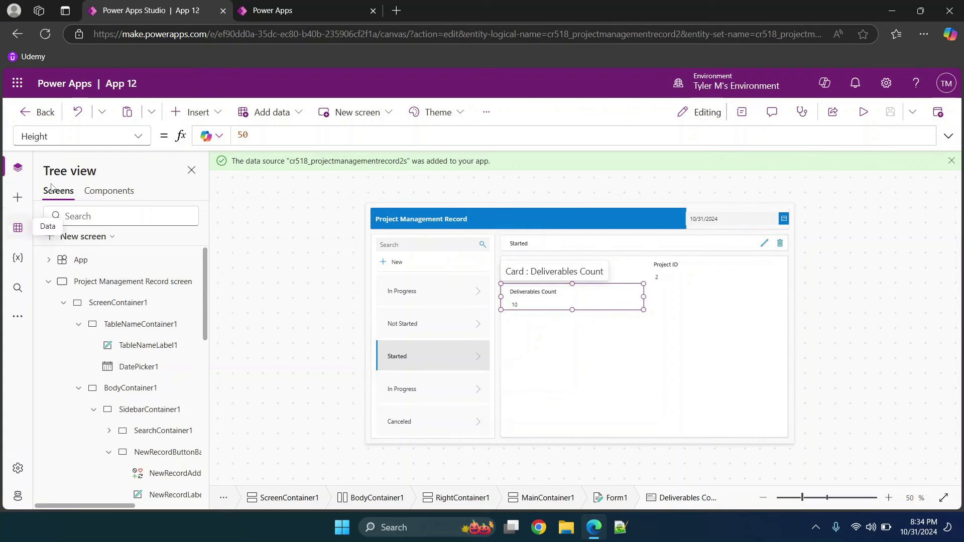
# Close App 12's editor, leaving the site, and browse the data-centered templates for creating an app.
pyautogui.click(223, 11)
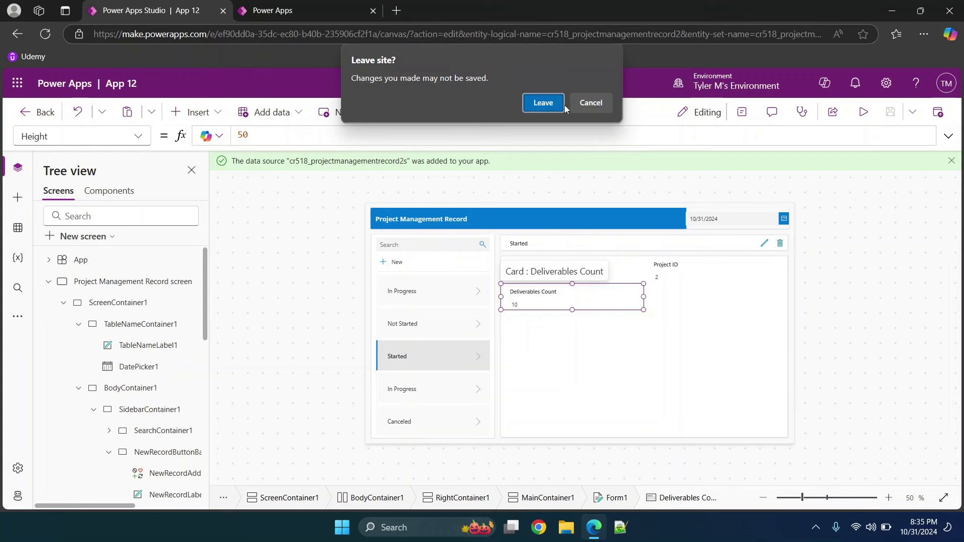
pyautogui.click(540, 103)
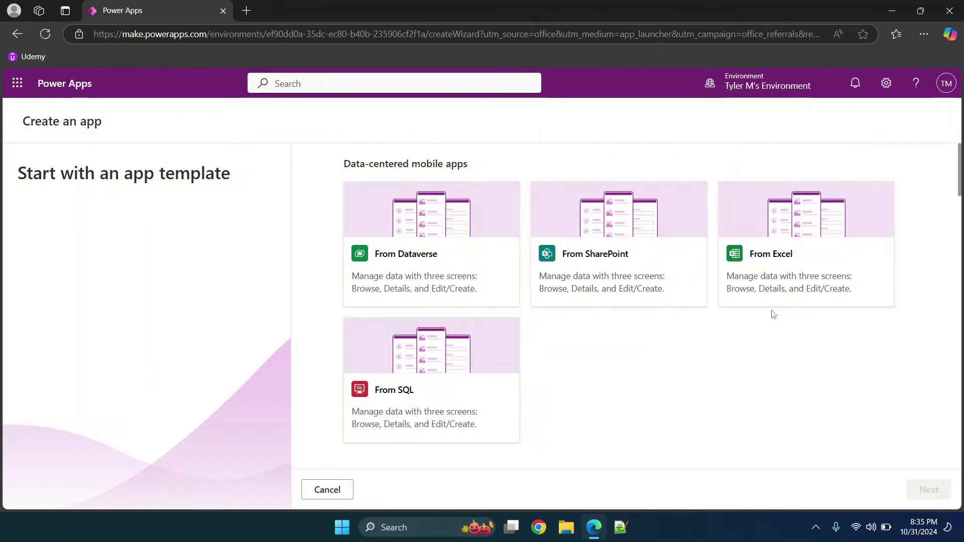
pyautogui.scroll(-5, 788, 307)
pyautogui.scroll(5, 788, 308)
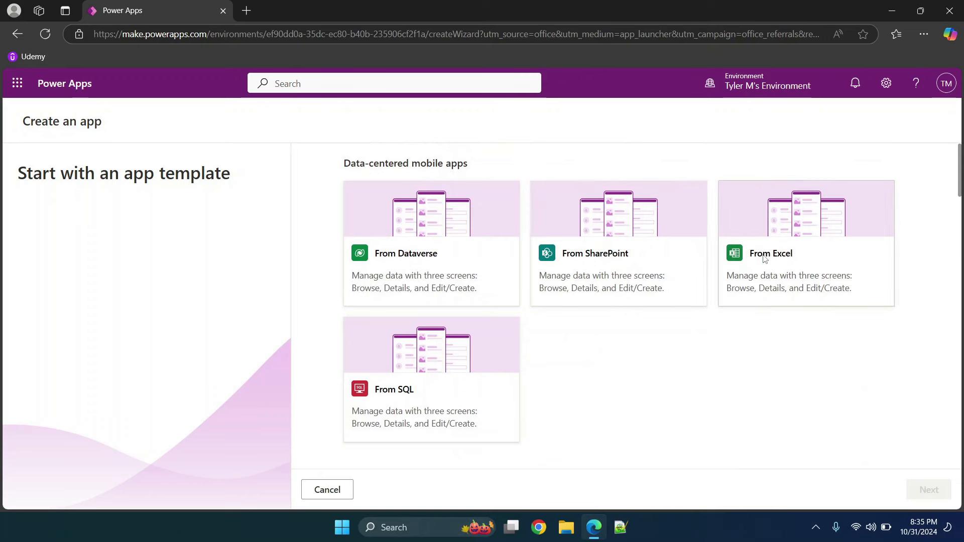
# Browse the other app templates, read the Appointment Booking template's AppSource overview, and close that page.
pyautogui.scroll(-6, 605, 269)
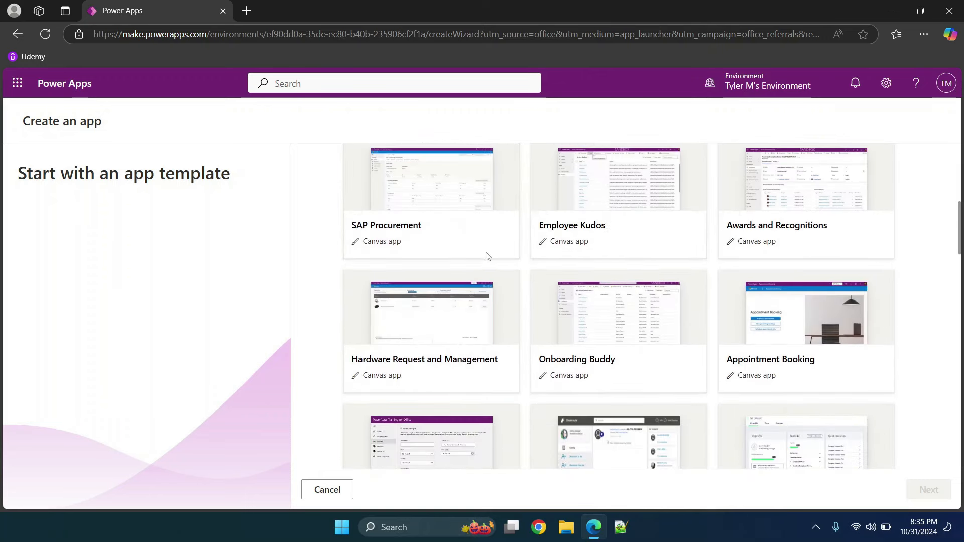
pyautogui.scroll(-3, 484, 255)
pyautogui.scroll(2, 485, 255)
pyautogui.scroll(3, 485, 256)
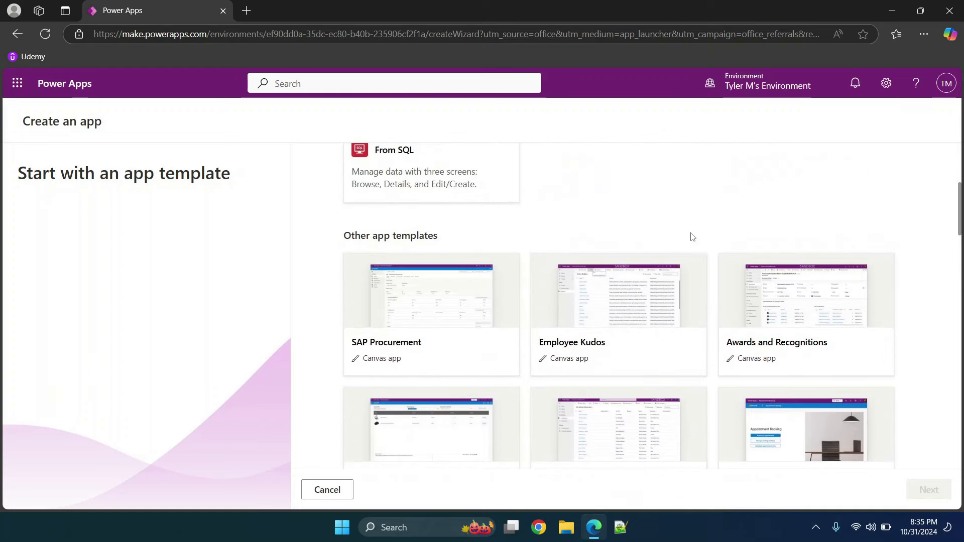
pyautogui.scroll(-1, 710, 220)
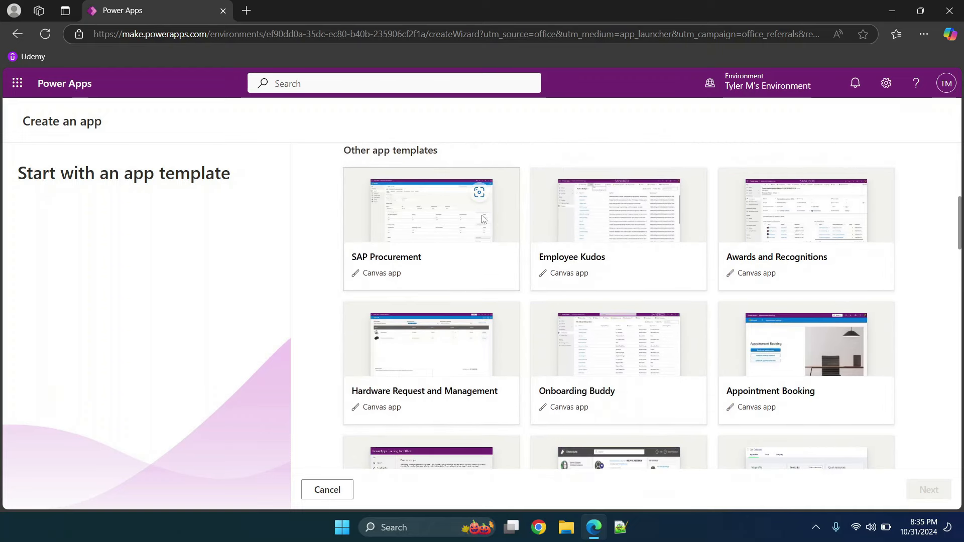
pyautogui.scroll(-2, 602, 237)
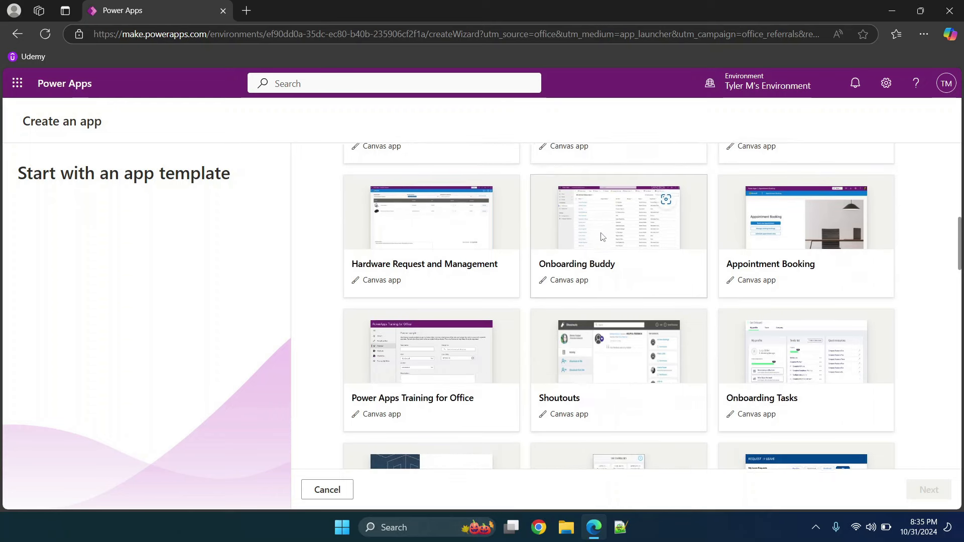
pyautogui.click(791, 215)
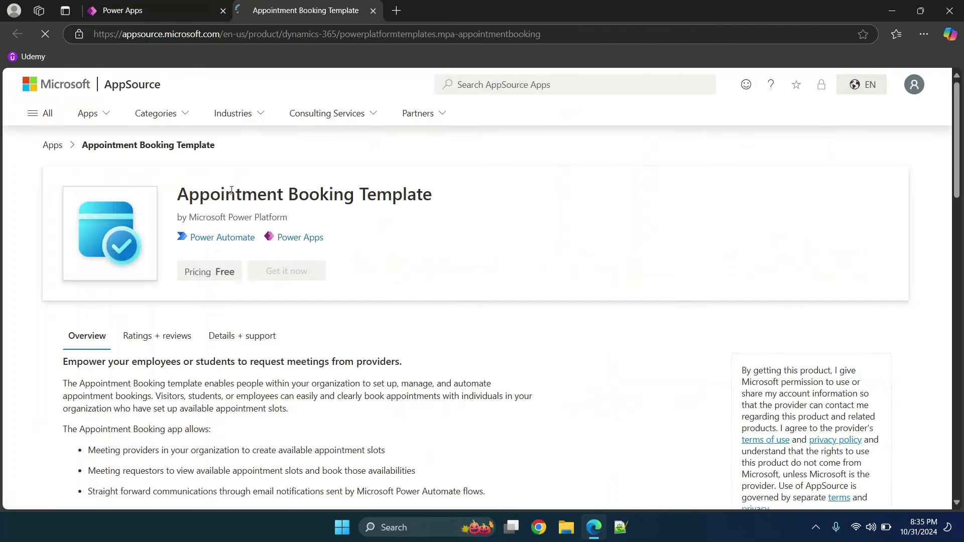
pyautogui.scroll(-5, 350, 297)
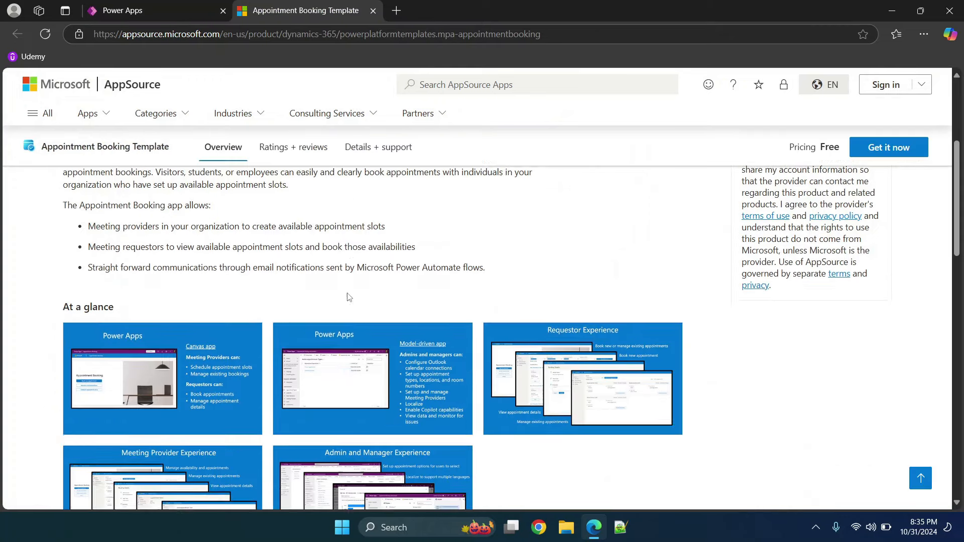
pyautogui.click(373, 10)
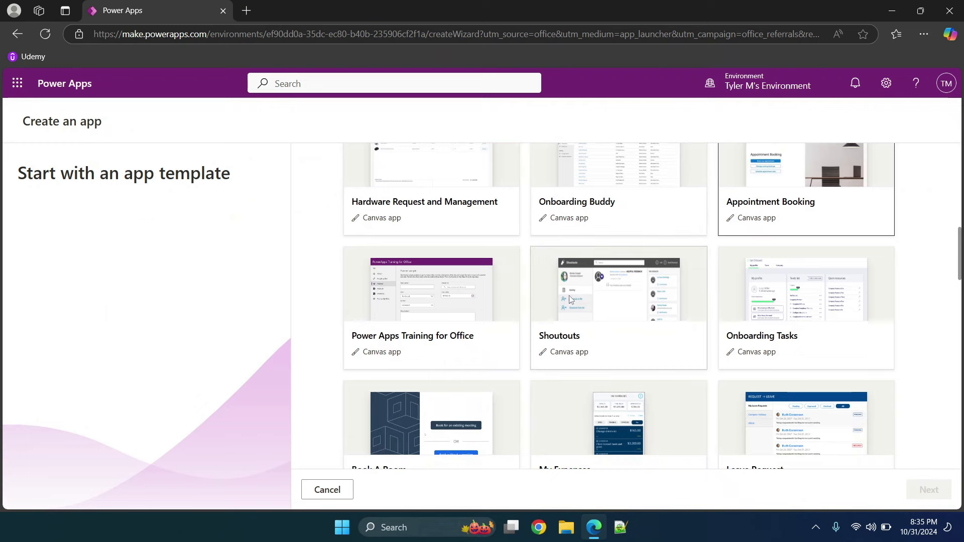
# Review the My Expenses template's description and connected resources, and leave the template wizard without creating an app.
pyautogui.scroll(-3, 602, 296)
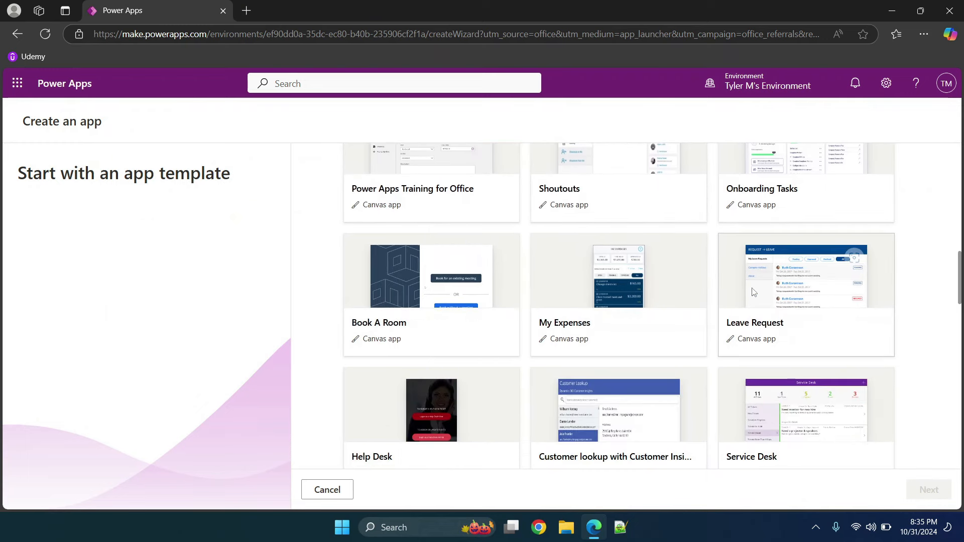
pyautogui.click(633, 256)
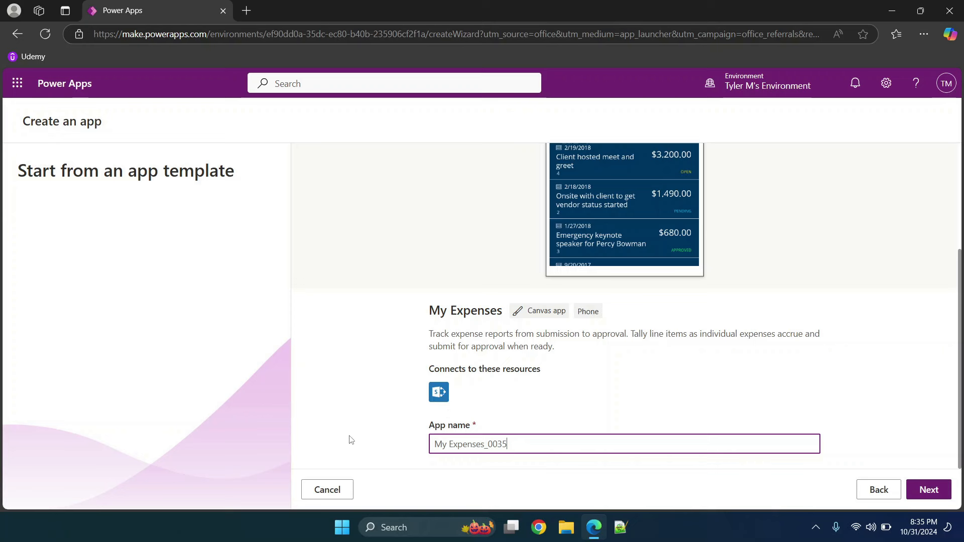
pyautogui.click(327, 489)
# Go to the page for creating apps, view the Budget Tracker template's details, and dismiss them without creating the app.
pyautogui.scroll(-5, 481, 346)
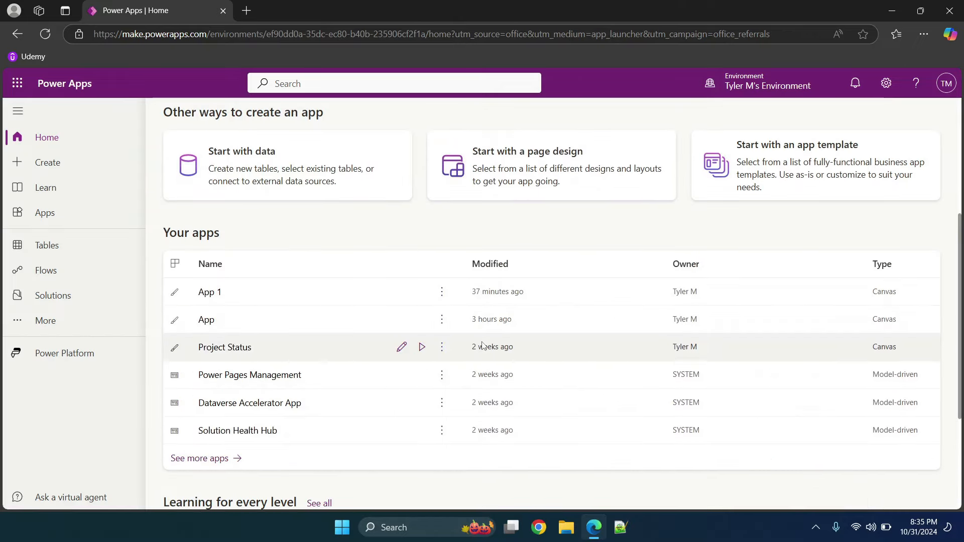
pyautogui.click(63, 162)
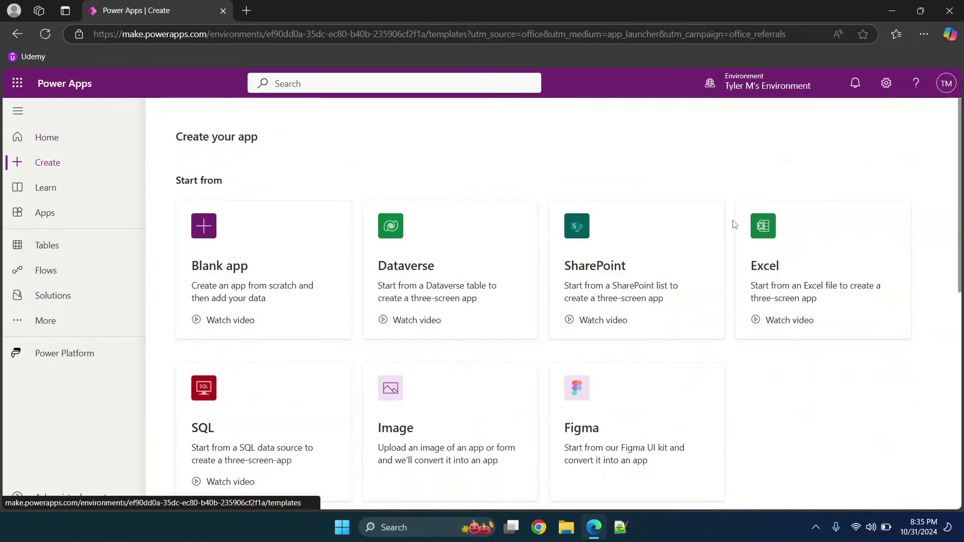
pyautogui.scroll(-10, 585, 324)
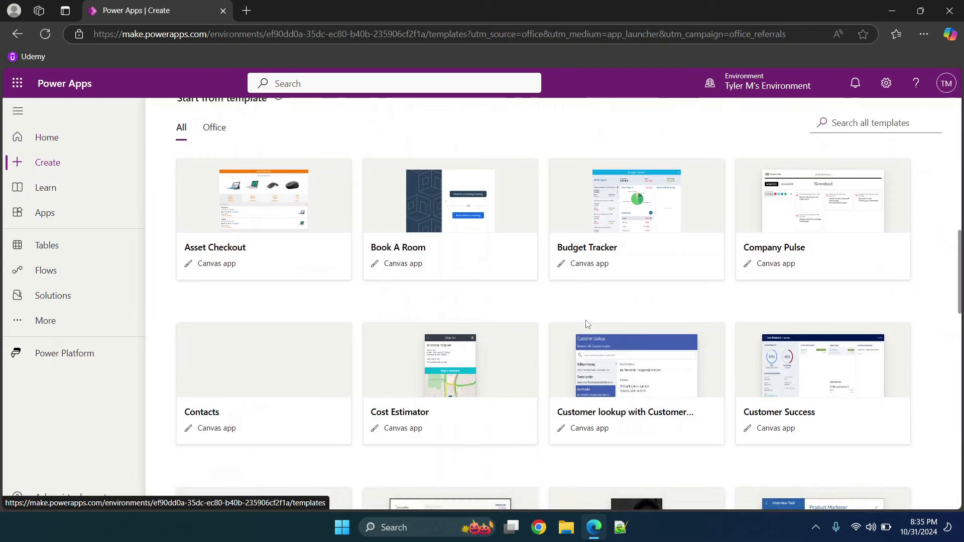
pyautogui.click(631, 176)
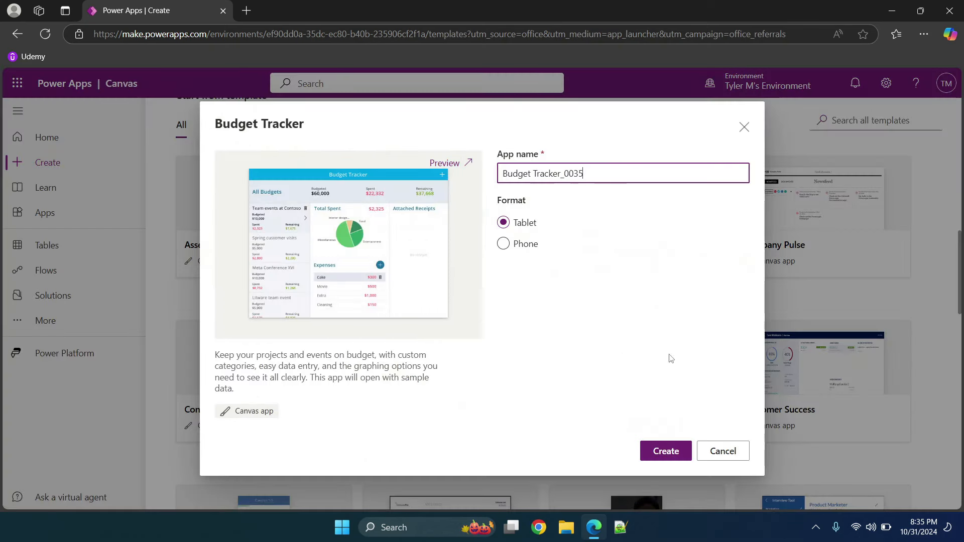
pyautogui.click(718, 451)
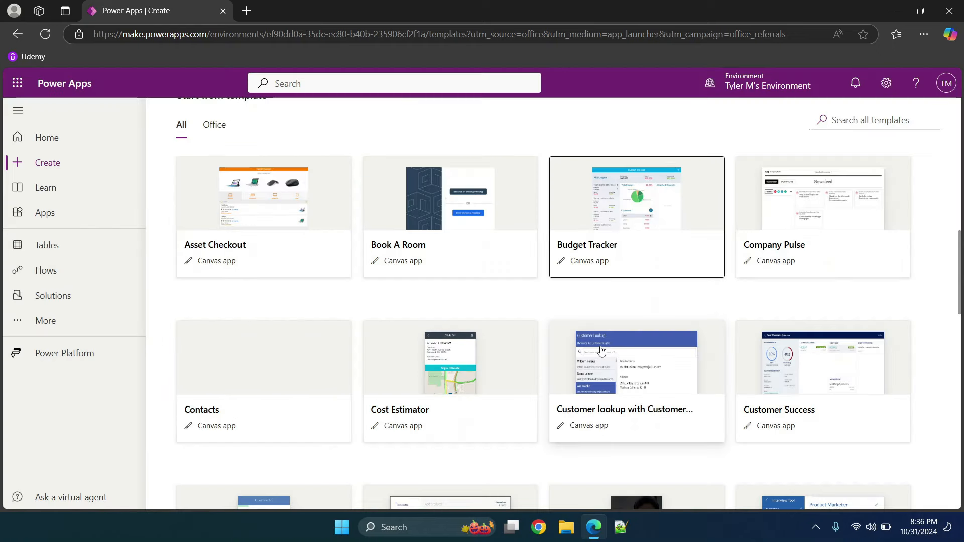
# View the Customer lookup with Customer Insights template and its connections, and close it without creating the app.
pyautogui.scroll(-2, 602, 350)
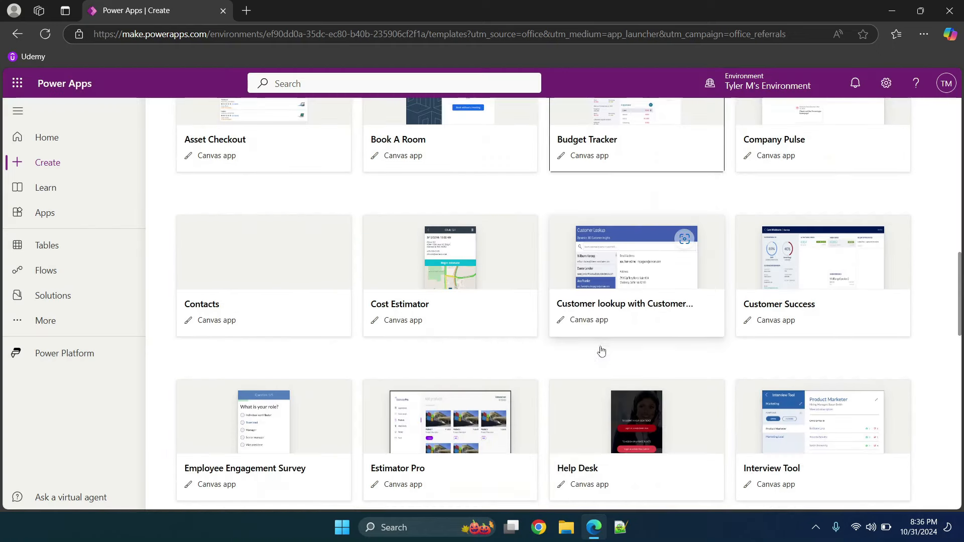
pyautogui.click(597, 234)
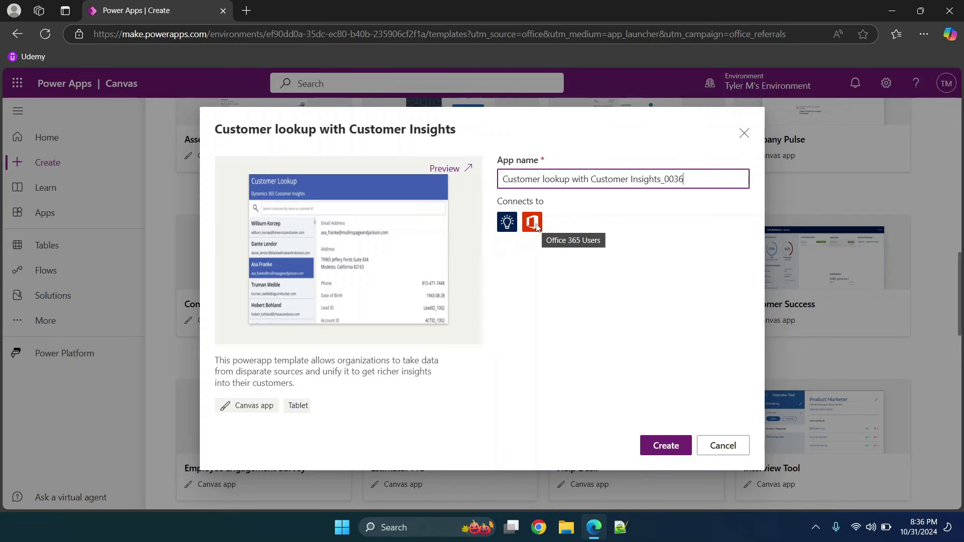
pyautogui.click(725, 444)
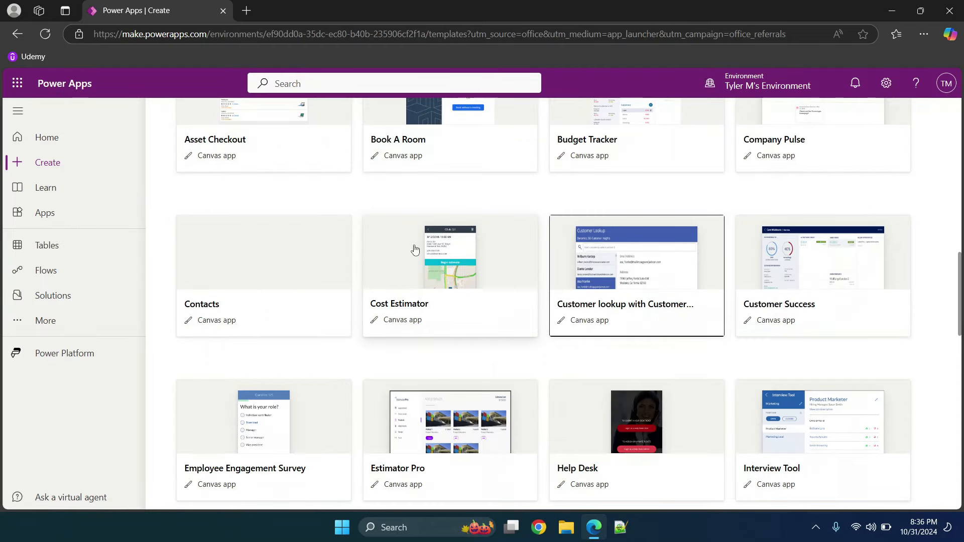
# Browse the full template gallery, check the Company Pulse template's formats and connections, and close its details.
pyautogui.scroll(-5, 415, 250)
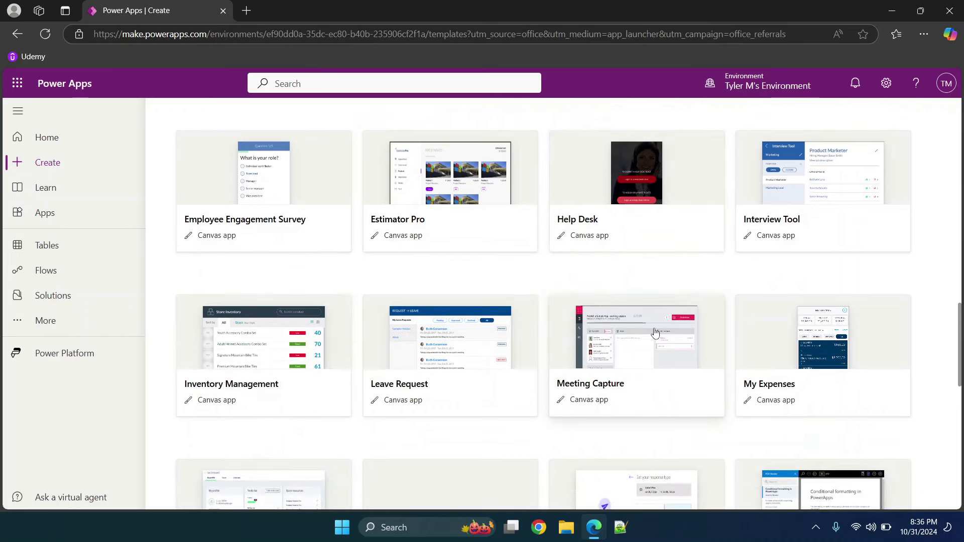
pyautogui.scroll(-4, 655, 332)
pyautogui.scroll(-4, 548, 308)
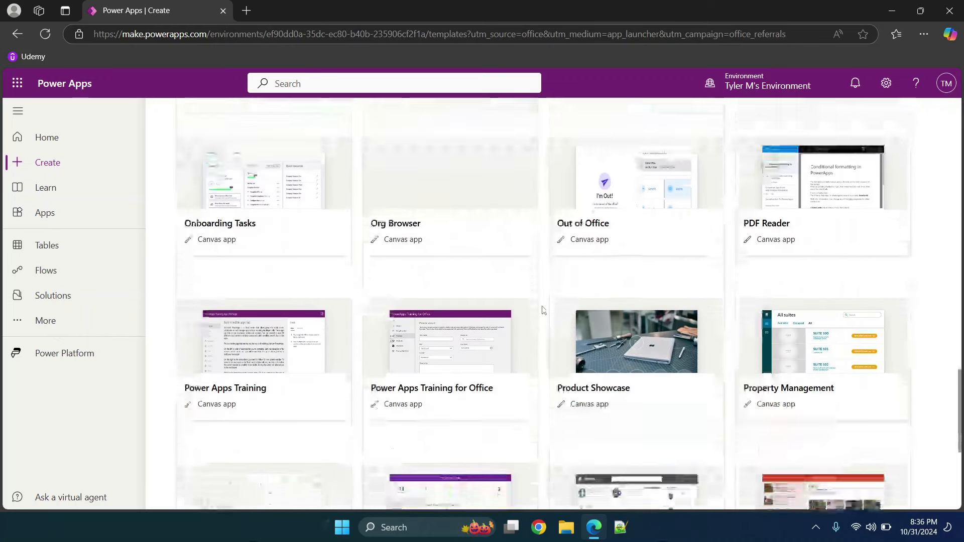
pyautogui.scroll(-4, 542, 310)
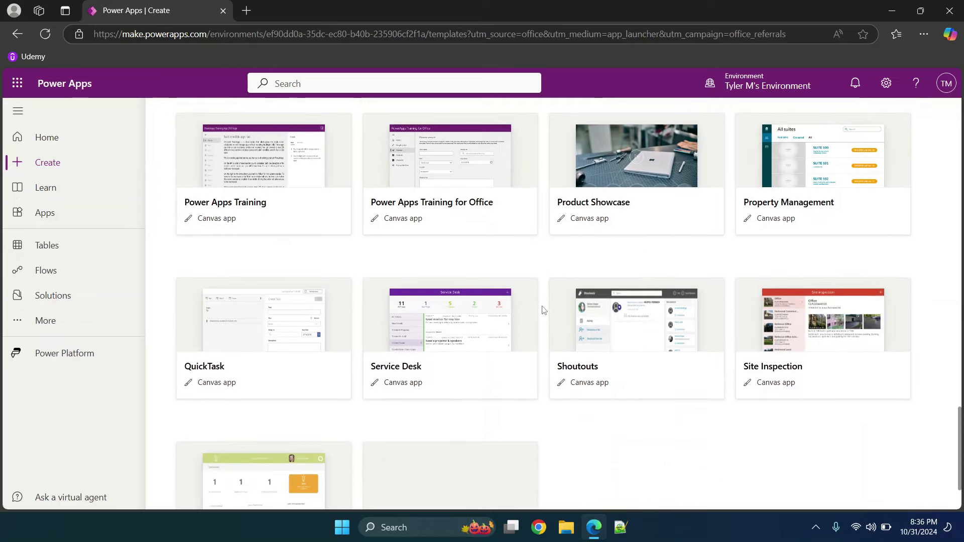
pyautogui.scroll(20, 543, 310)
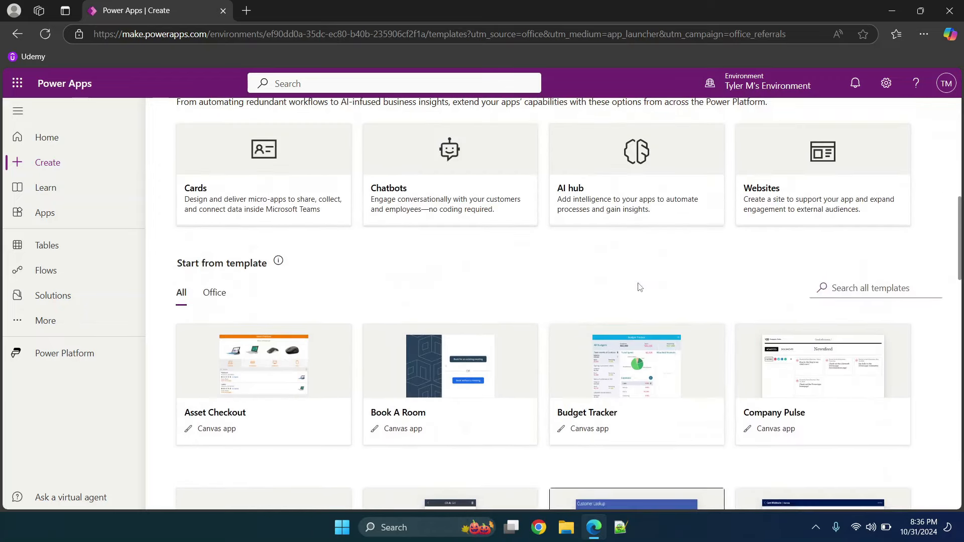
pyautogui.click(839, 374)
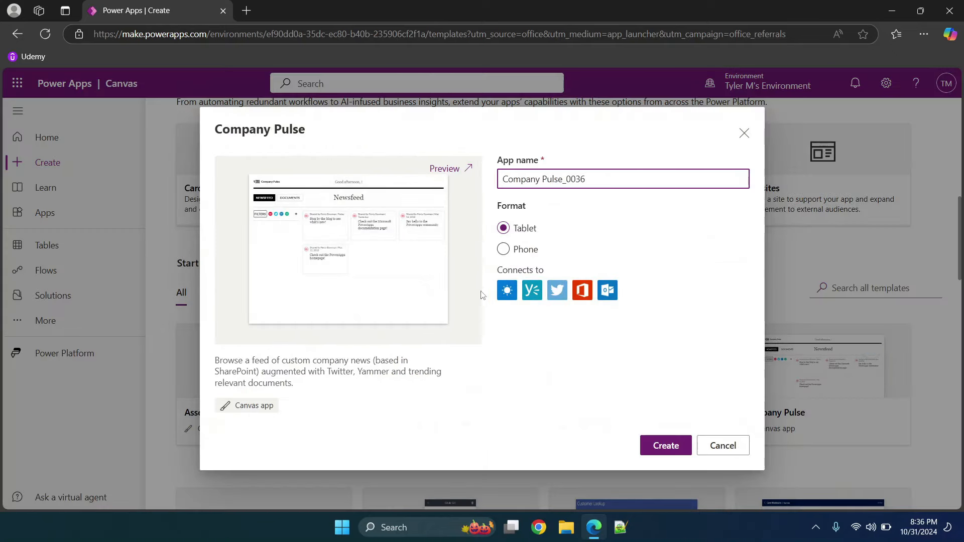
pyautogui.click(721, 446)
# Create an app named Service Desk_0038jj from the Service Desk template and skip the welcome message.
pyautogui.scroll(2, 582, 294)
pyautogui.scroll(-5, 583, 294)
pyautogui.scroll(-4, 517, 319)
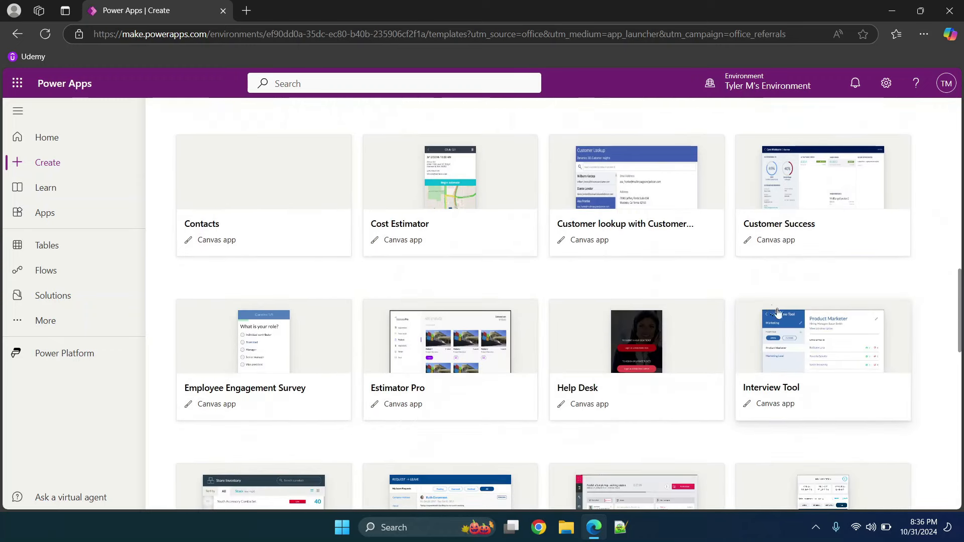
pyautogui.scroll(-8, 779, 313)
pyautogui.scroll(-6, 779, 312)
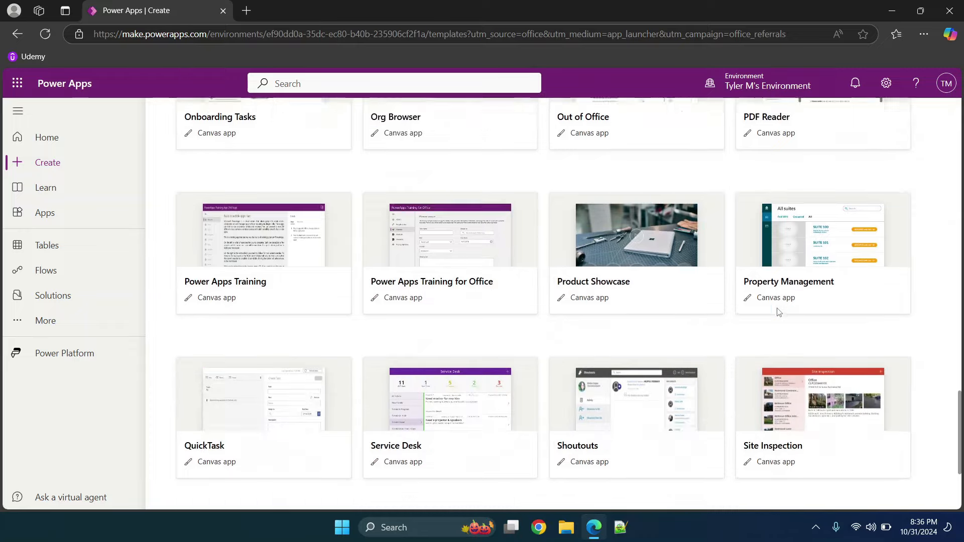
pyautogui.click(429, 235)
pyautogui.click(665, 451)
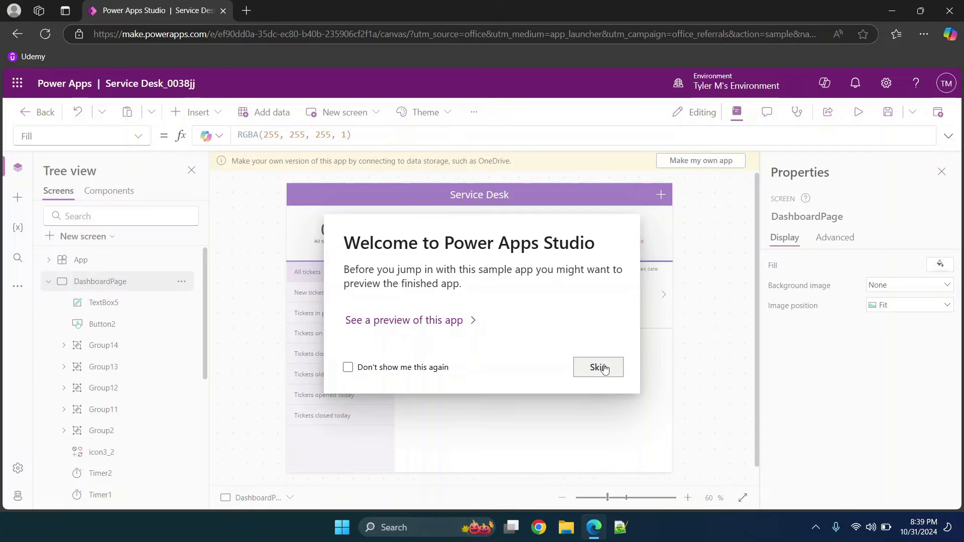
pyautogui.rightClick(605, 368)
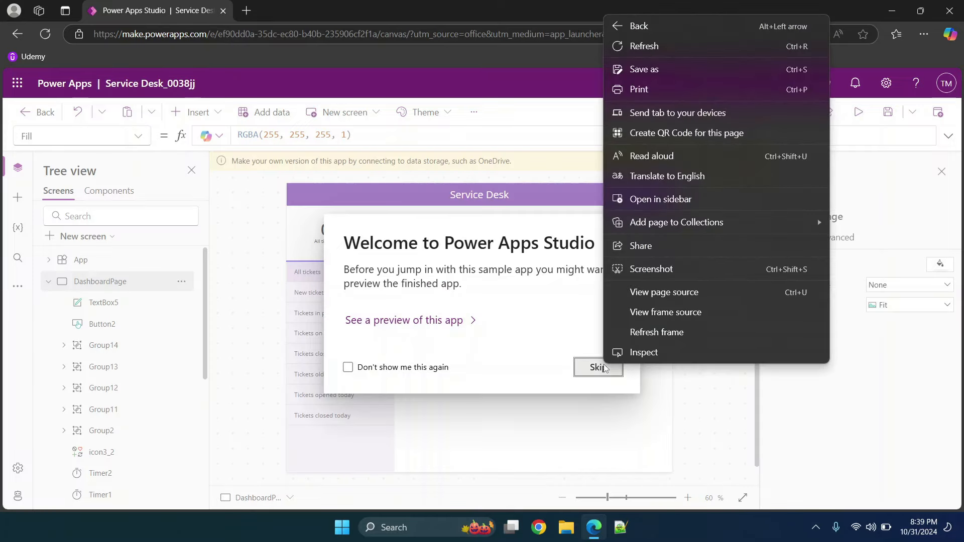
pyautogui.click(605, 368)
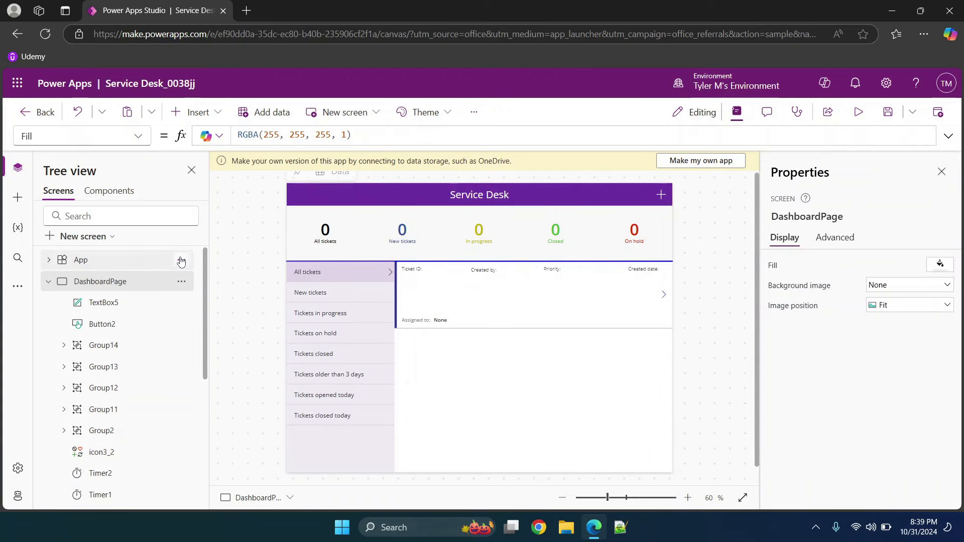
# Collapse DashboardPage to see the app's list of screens, and check which additional authoring tools are offered.
pyautogui.scroll(-1, 587, 294)
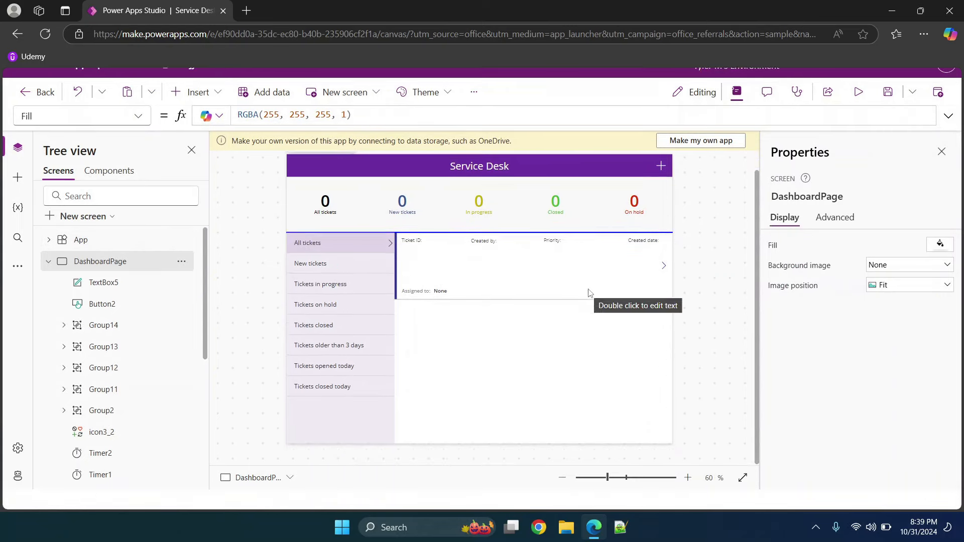
pyautogui.click(48, 281)
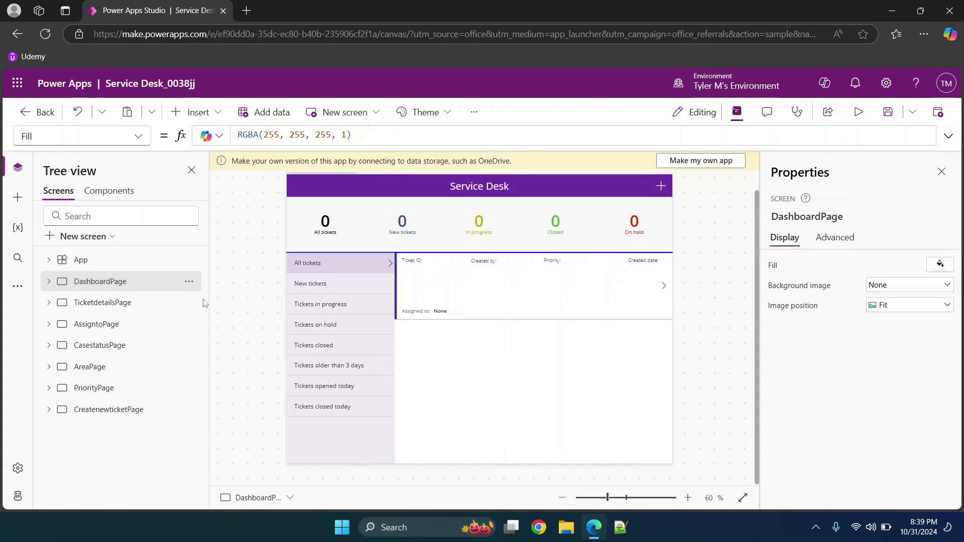
pyautogui.click(17, 286)
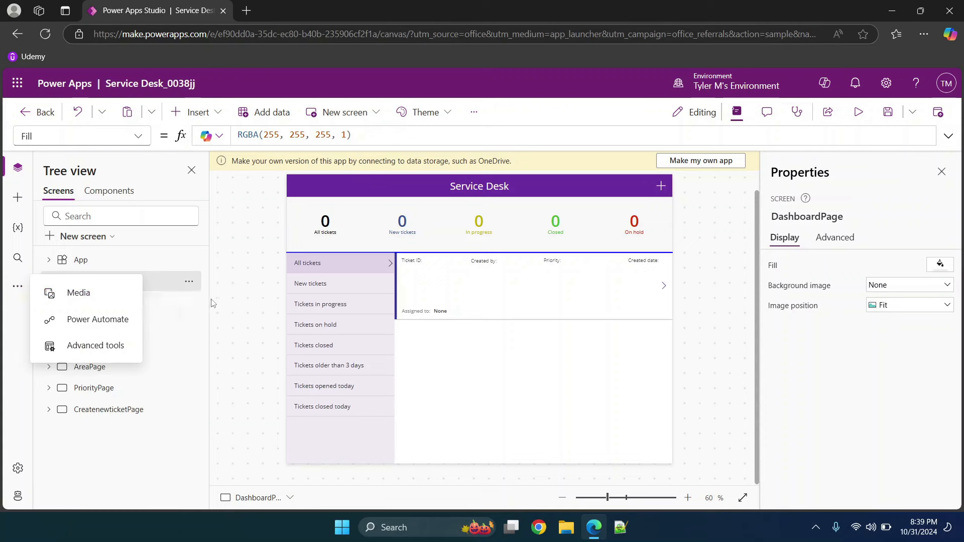
pyautogui.click(263, 245)
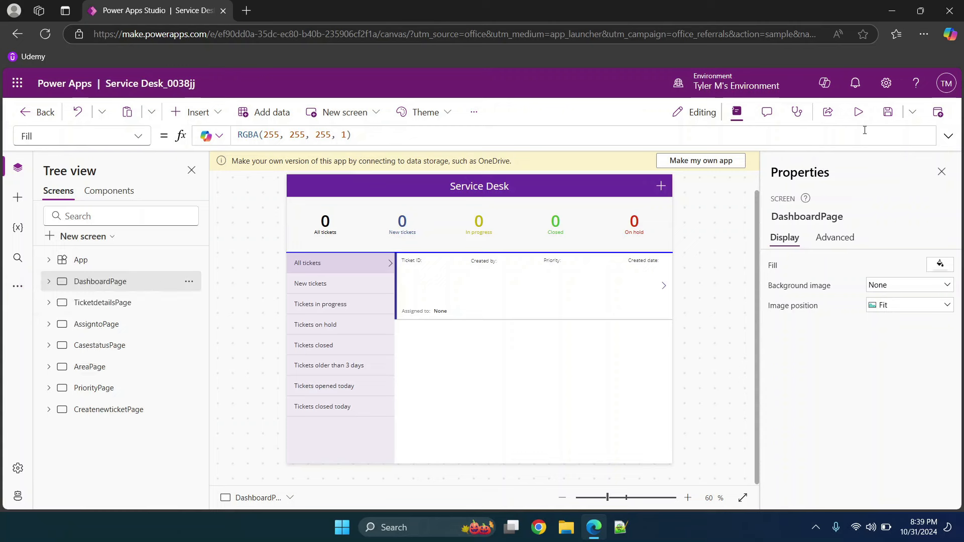
# Preview the Service Desk app and view its new tickets, tickets in progress and tickets on hold.
pyautogui.rightClick(857, 112)
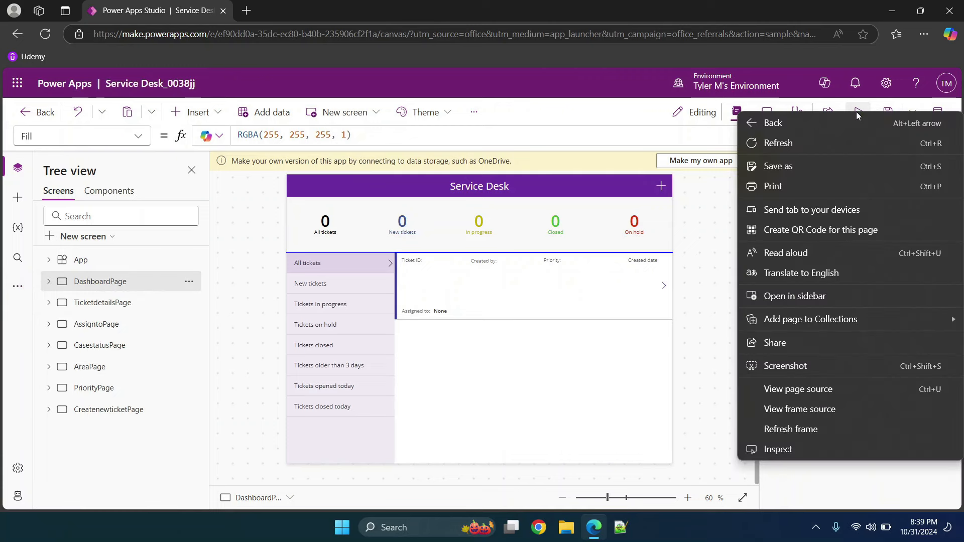
pyautogui.press('Escape')
pyautogui.click(858, 113)
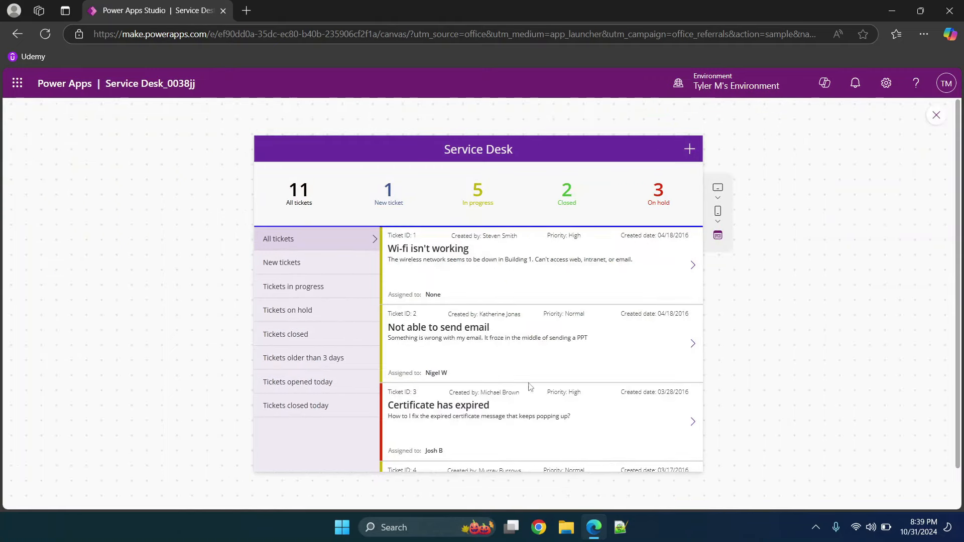
pyautogui.click(281, 262)
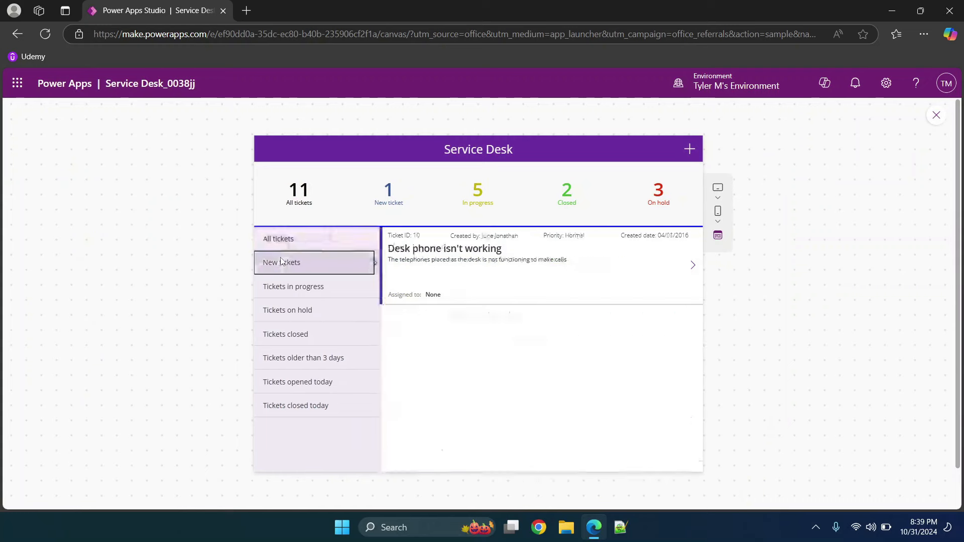
pyautogui.click(296, 284)
pyautogui.click(300, 314)
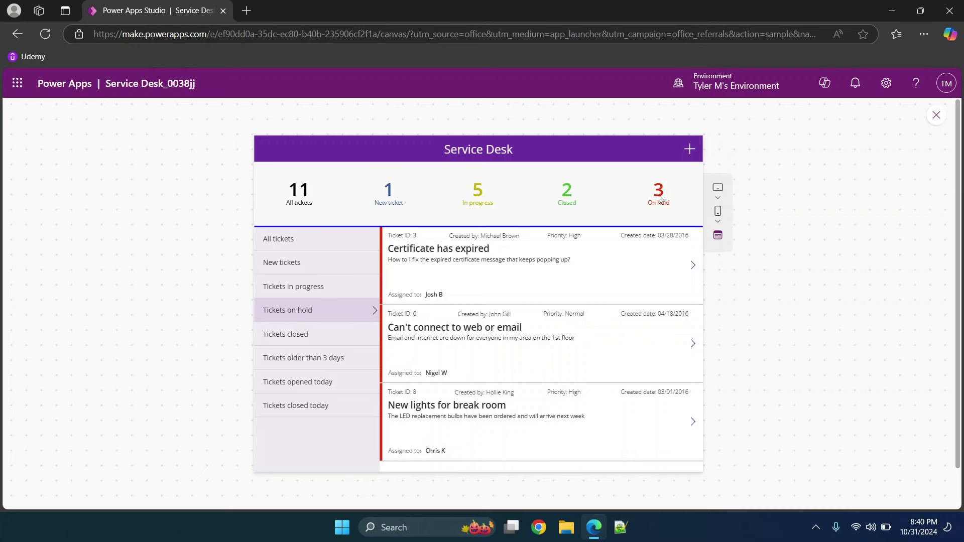
# View the tickets older than 3 days and the new-ticket form in the preview, and return to the editor.
pyautogui.click(327, 360)
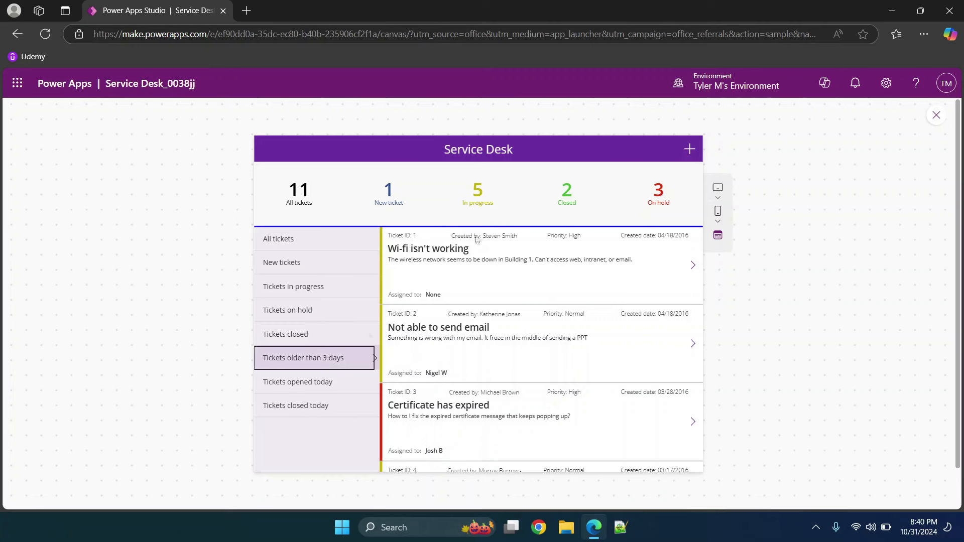
pyautogui.click(686, 150)
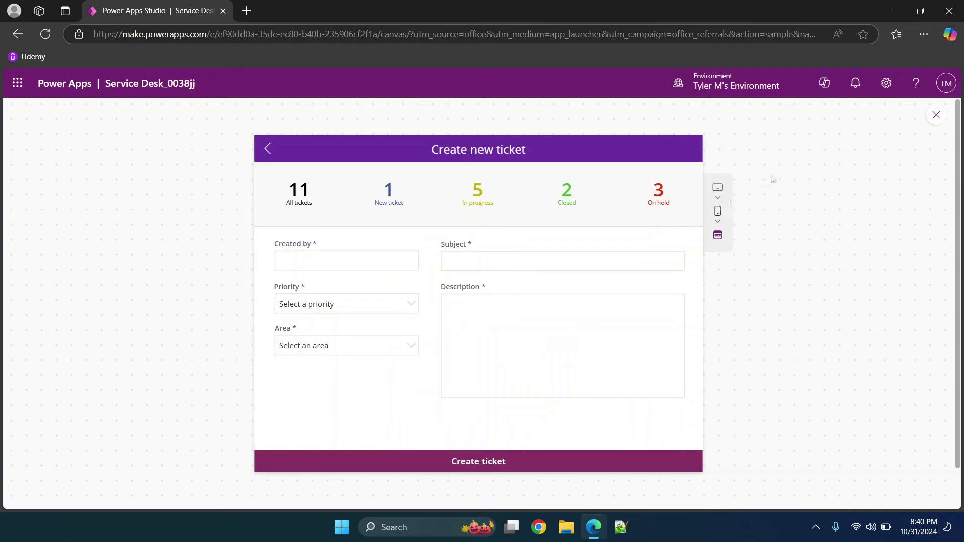
pyautogui.click(936, 115)
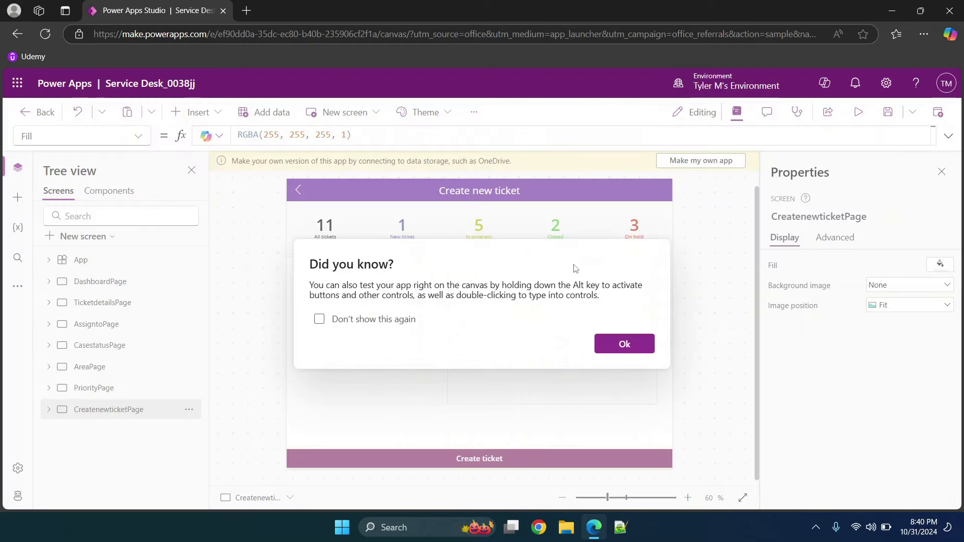
pyautogui.click(615, 341)
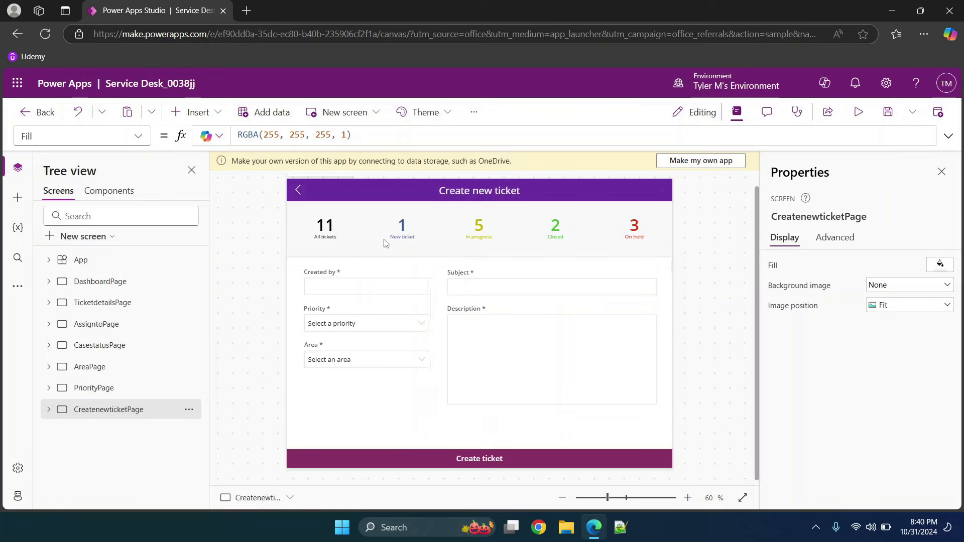
# Preview the app from DashboardPage, view the details of the "Not able to send email" ticket, and return to the editor.
pyautogui.click(91, 285)
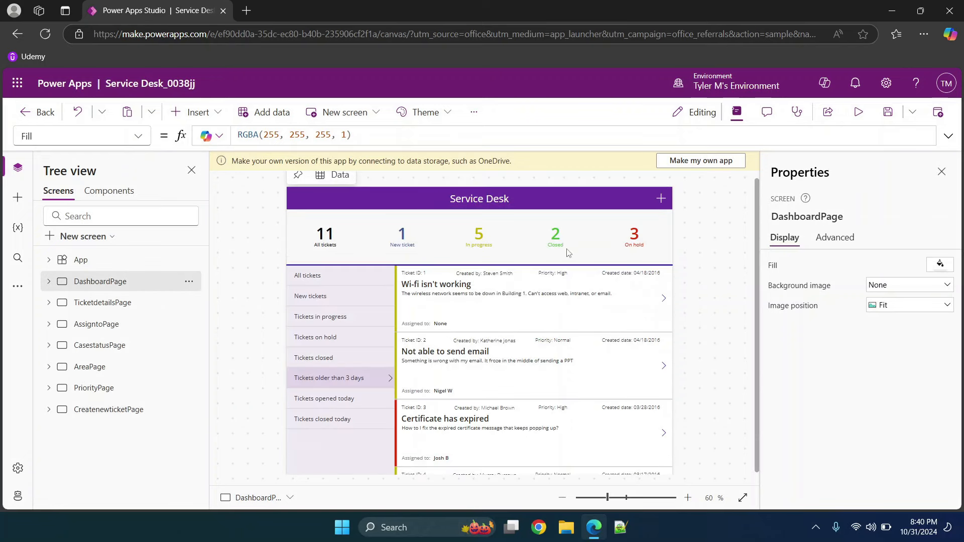
pyautogui.click(858, 113)
pyautogui.click(464, 334)
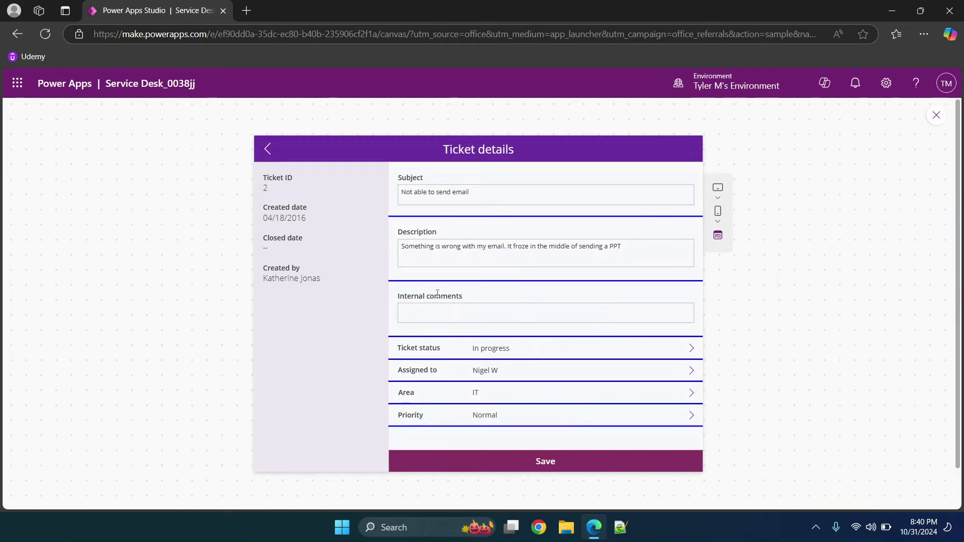
pyautogui.click(937, 117)
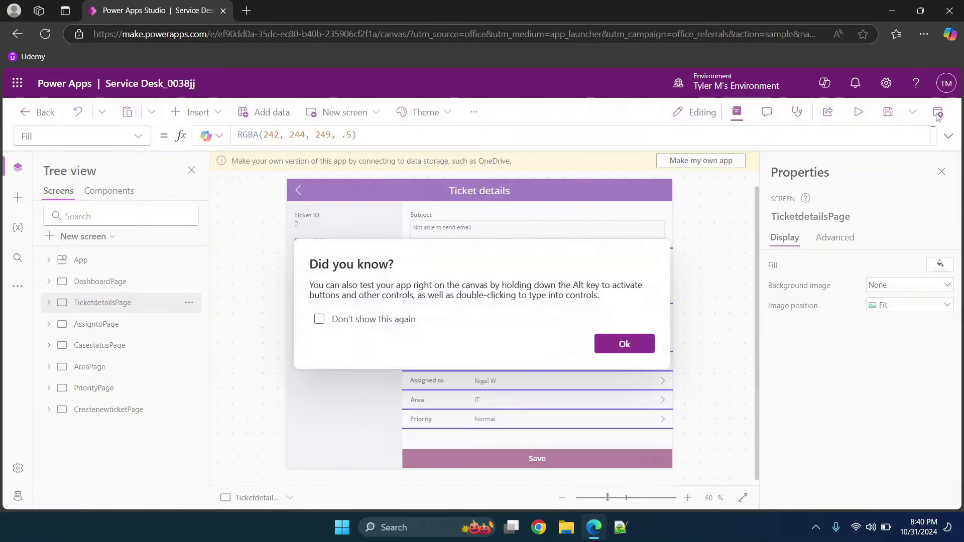
pyautogui.click(636, 349)
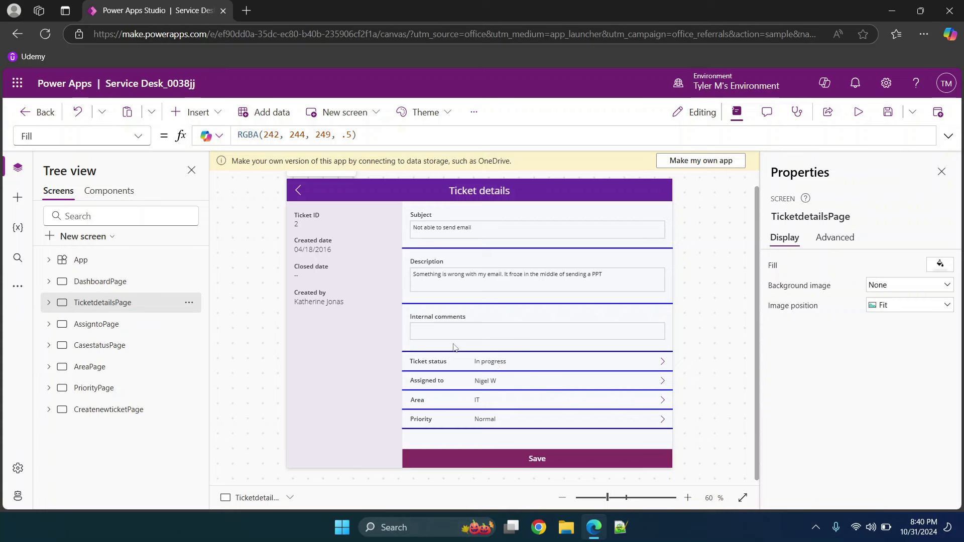
# Preview the dashboard again, view the details of the "New lights for break room" ticket, and close the preview.
pyautogui.click(95, 280)
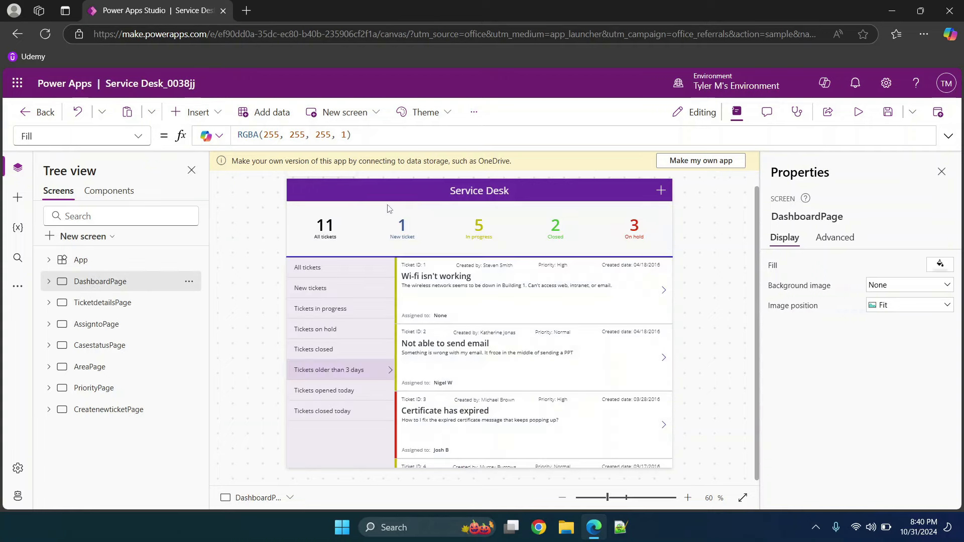
pyautogui.click(859, 112)
pyautogui.scroll(-5, 631, 323)
pyautogui.scroll(-3, 631, 323)
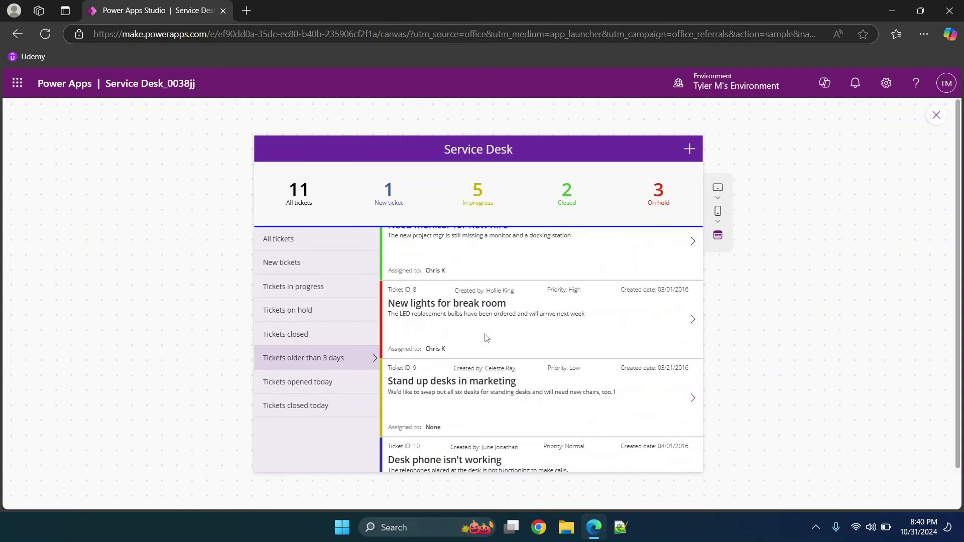
pyautogui.click(486, 338)
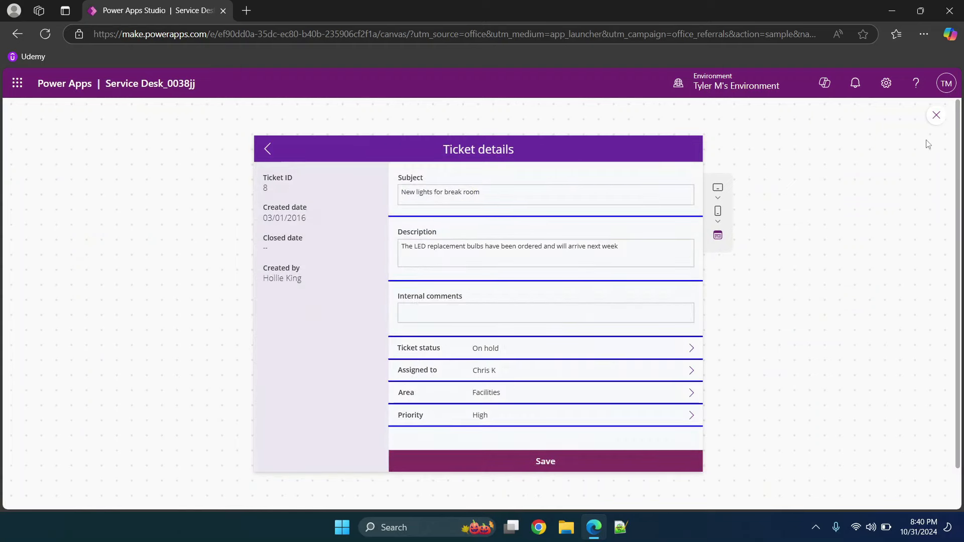
pyautogui.click(935, 116)
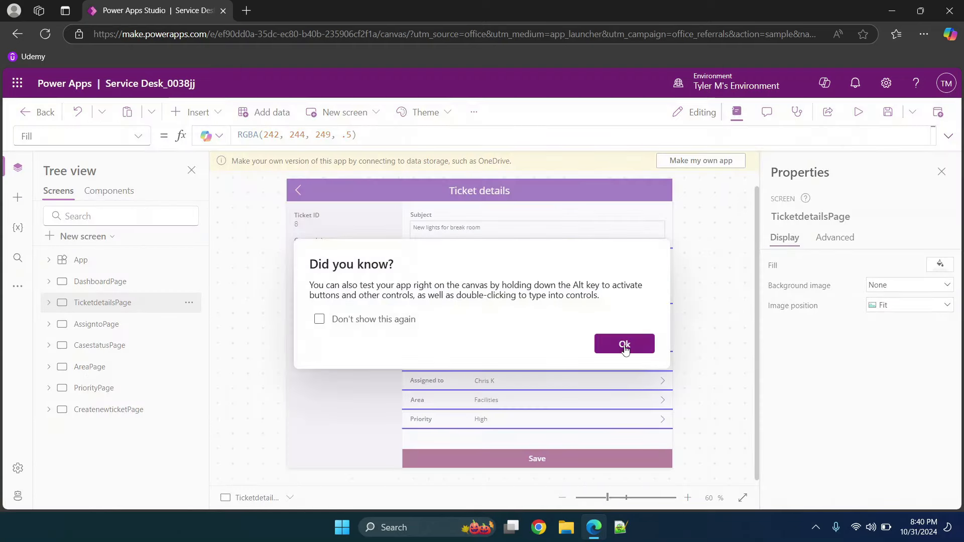
pyautogui.click(624, 342)
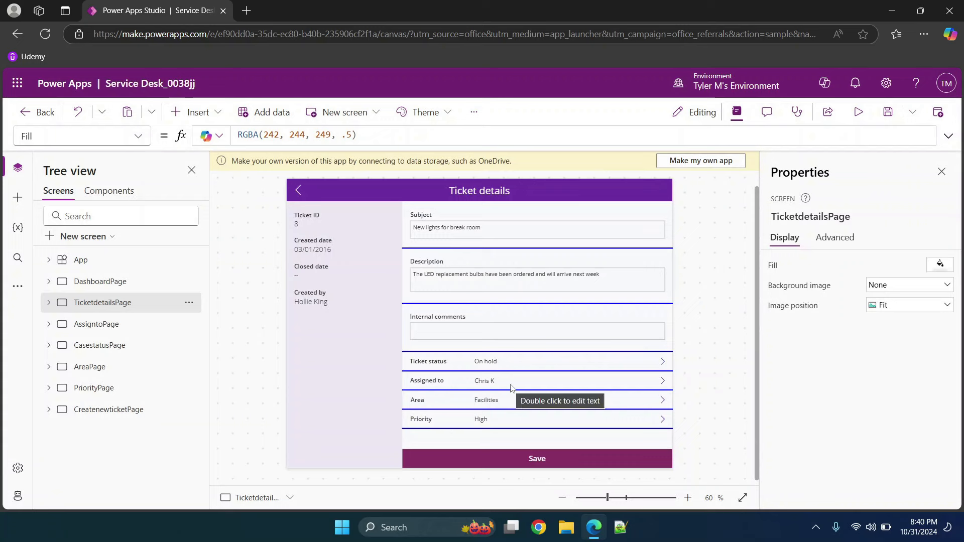
# Check the controls inside TicketdetailsPage, AssigntoPage and CasestatusPage, collapsing each screen again.
pyautogui.click(49, 303)
pyautogui.click(48, 304)
pyautogui.click(50, 325)
pyautogui.click(51, 326)
pyautogui.click(49, 346)
pyautogui.click(50, 346)
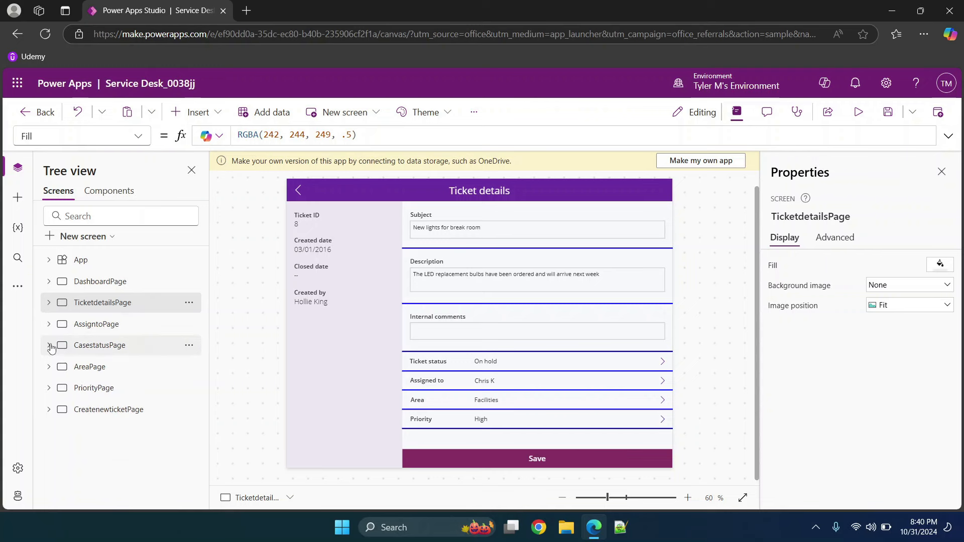
# Select the ticket-type filter gallery on DashboardPage, review its available data sources, and dismiss the list without changing the source.
pyautogui.click(95, 284)
pyautogui.click(309, 269)
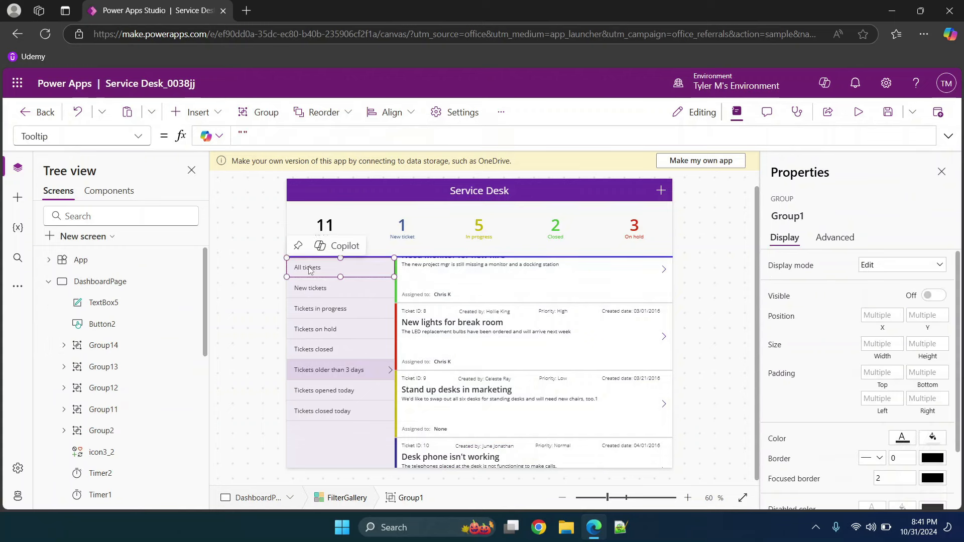
pyautogui.click(329, 446)
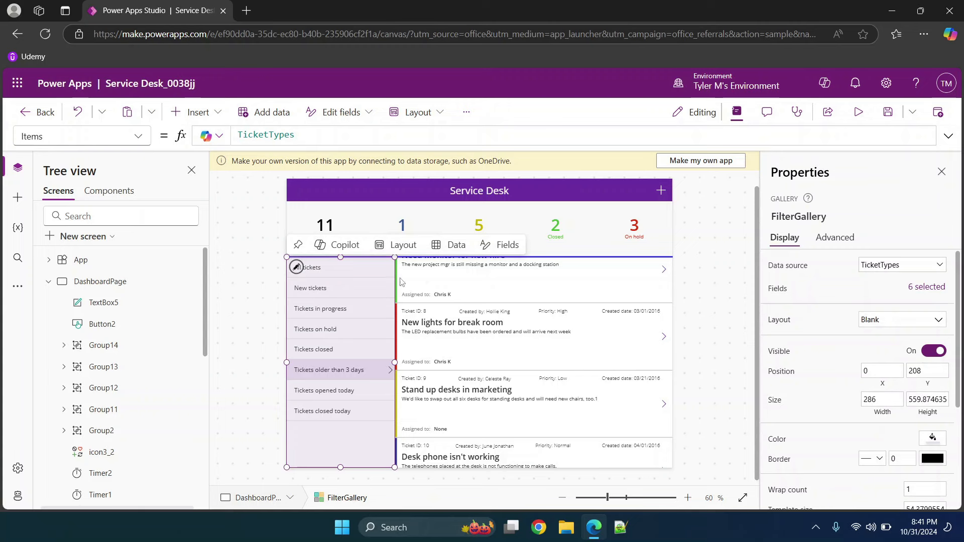
pyautogui.click(447, 246)
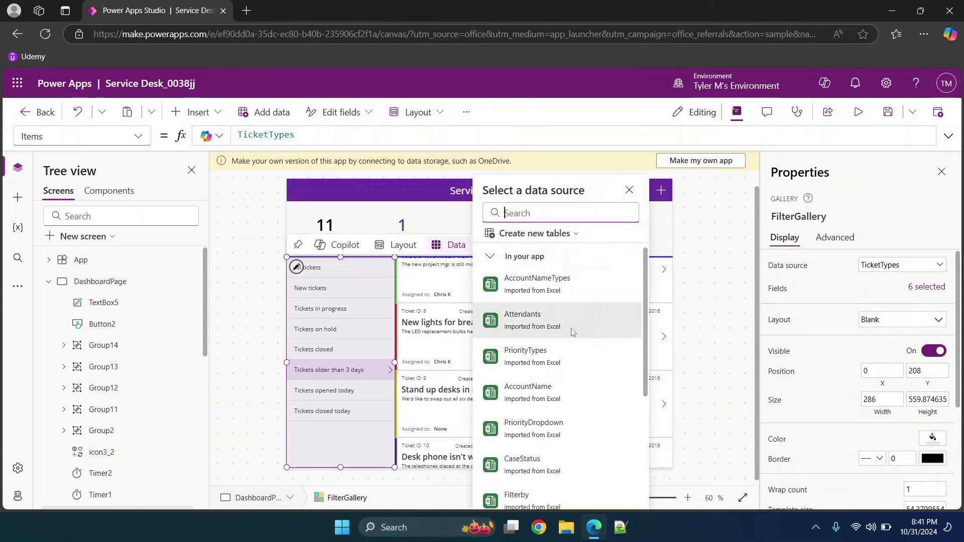
pyautogui.scroll(-4, 571, 327)
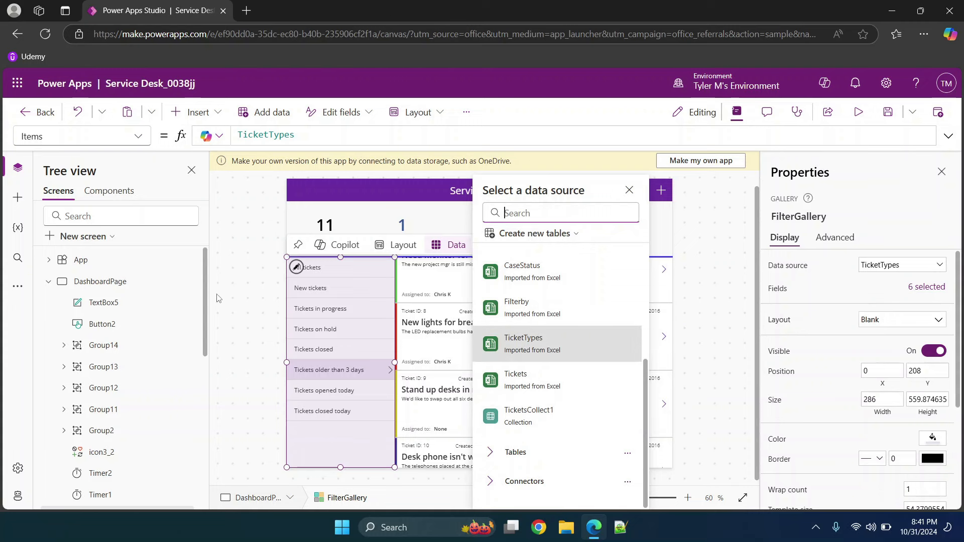
pyautogui.click(378, 289)
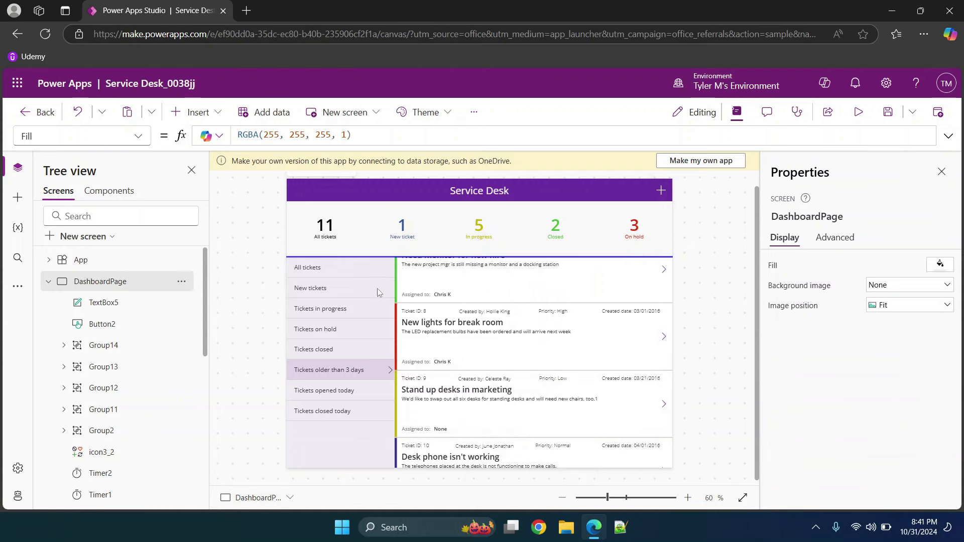
# Check which fields TextBox1 in the ticket-type filter gallery can be bound to, and close the field settings.
pyautogui.click(344, 434)
pyautogui.click(499, 246)
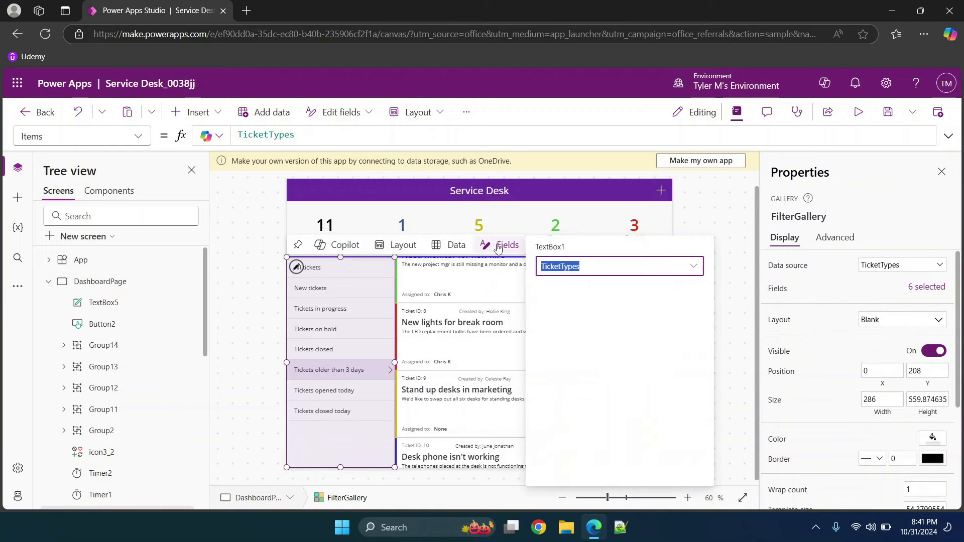
pyautogui.click(624, 267)
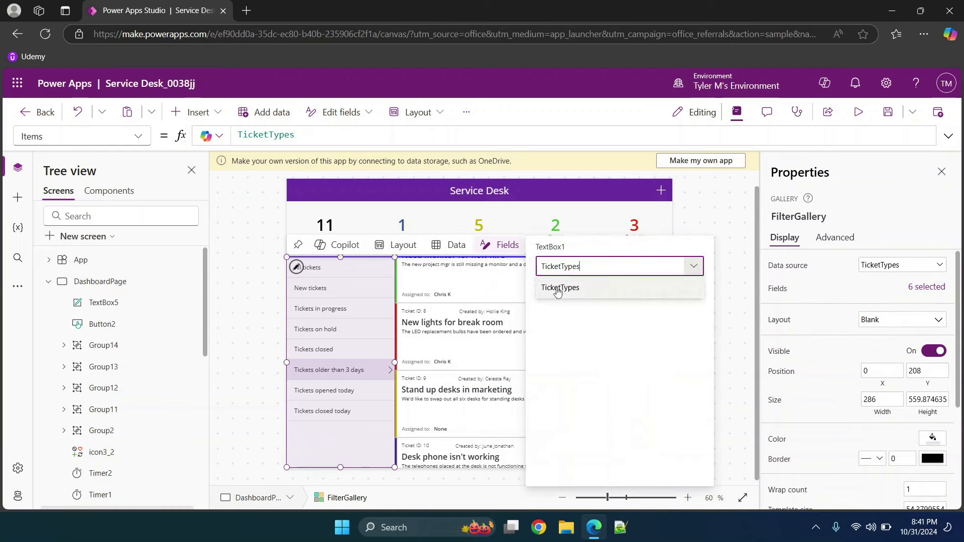
pyautogui.click(232, 329)
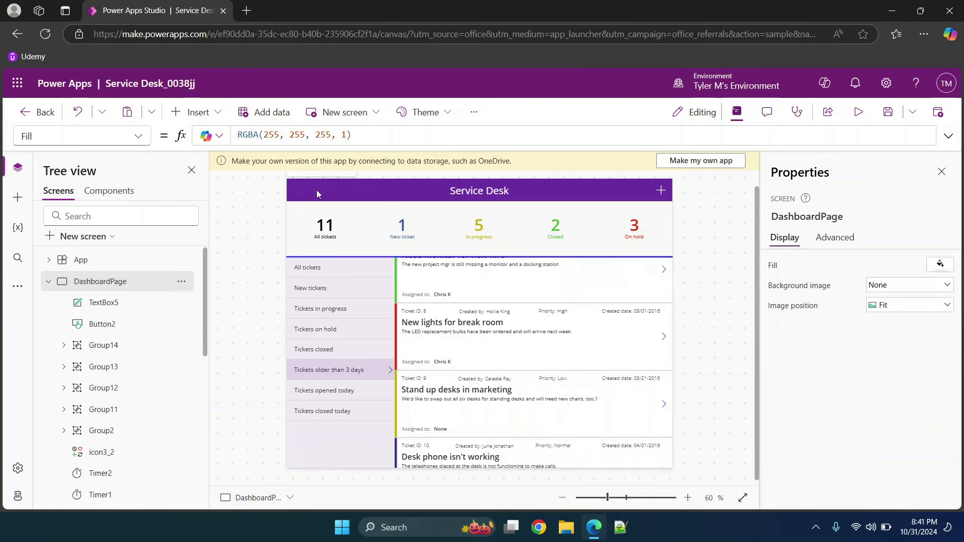
# Inspect the filter gallery's Items formula and browse the result table of TicketTypes.
pyautogui.click(334, 454)
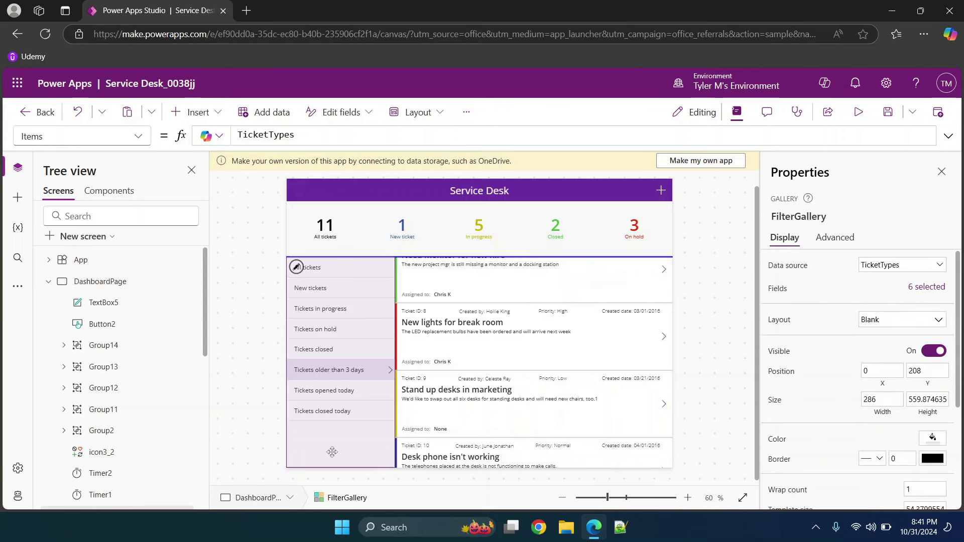
pyautogui.click(314, 135)
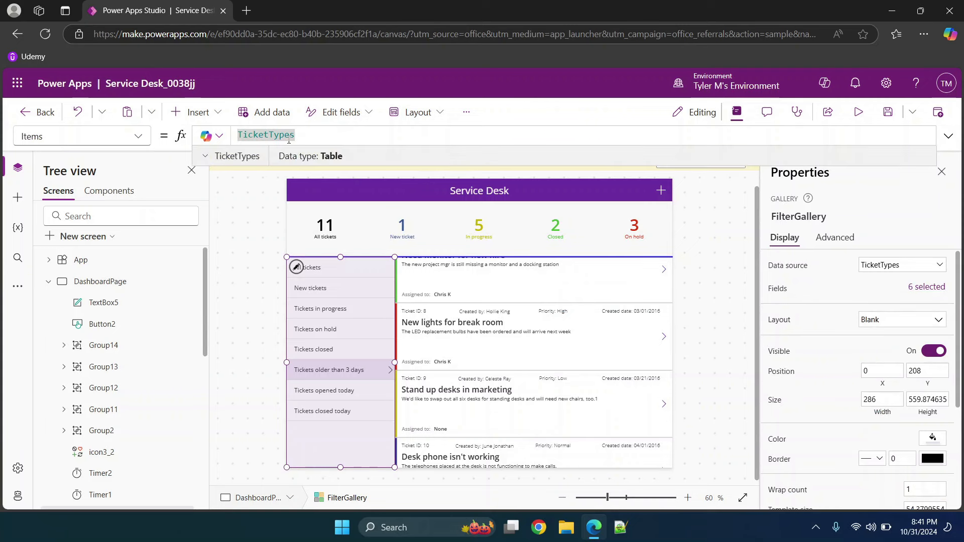
pyautogui.click(233, 158)
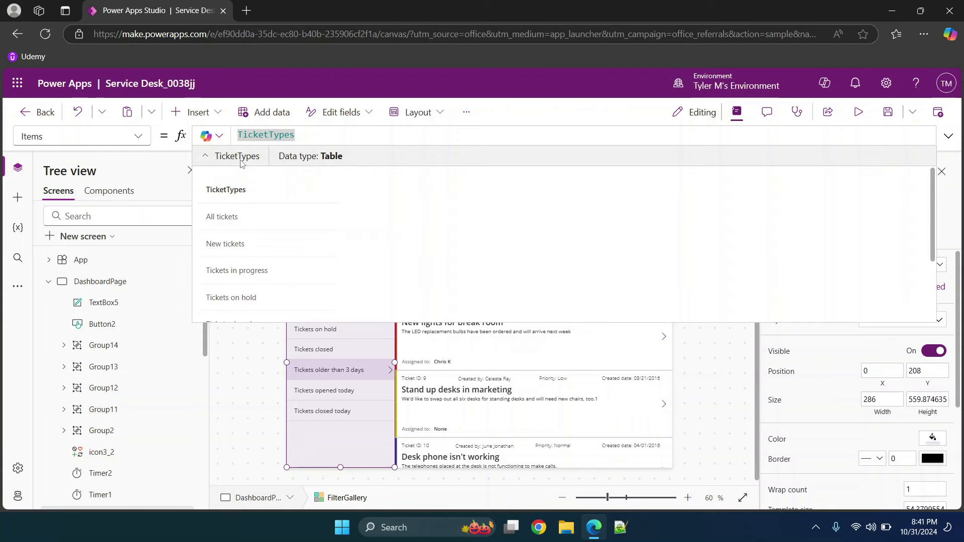
pyautogui.scroll(-2, 281, 234)
pyautogui.scroll(2, 281, 234)
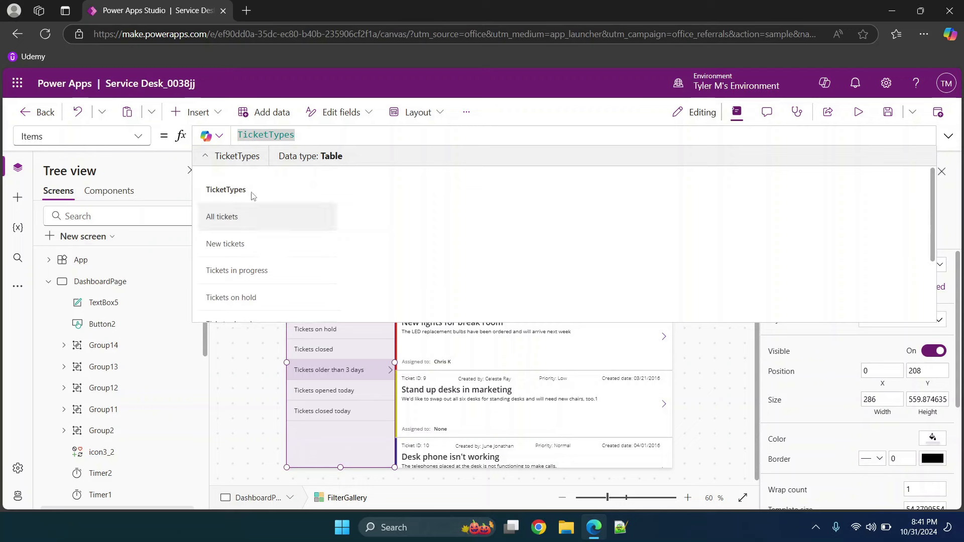
pyautogui.click(256, 383)
# Read through the ticket list gallery's full Items formula in the expanded formula bar, and collapse the bar again.
pyautogui.click(506, 350)
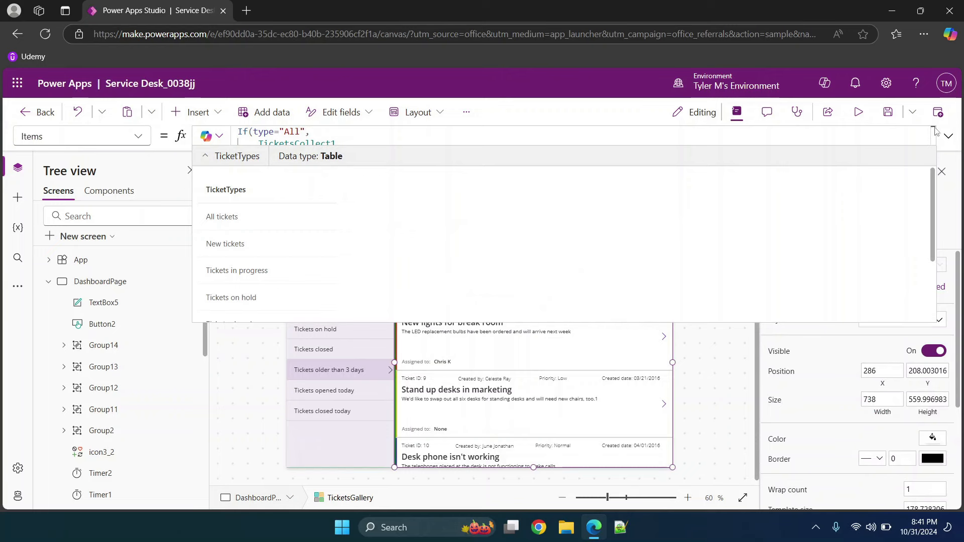
pyautogui.click(948, 137)
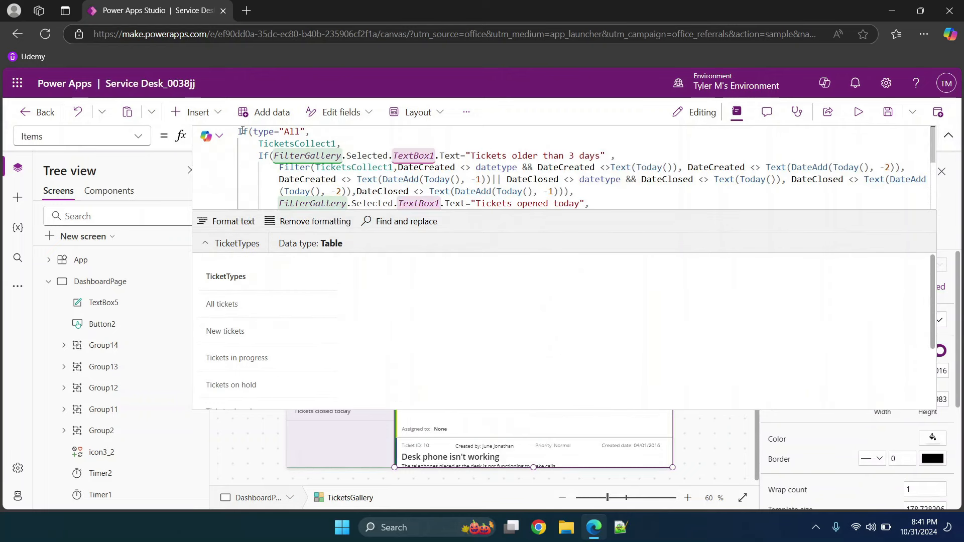
pyautogui.scroll(-5, 411, 171)
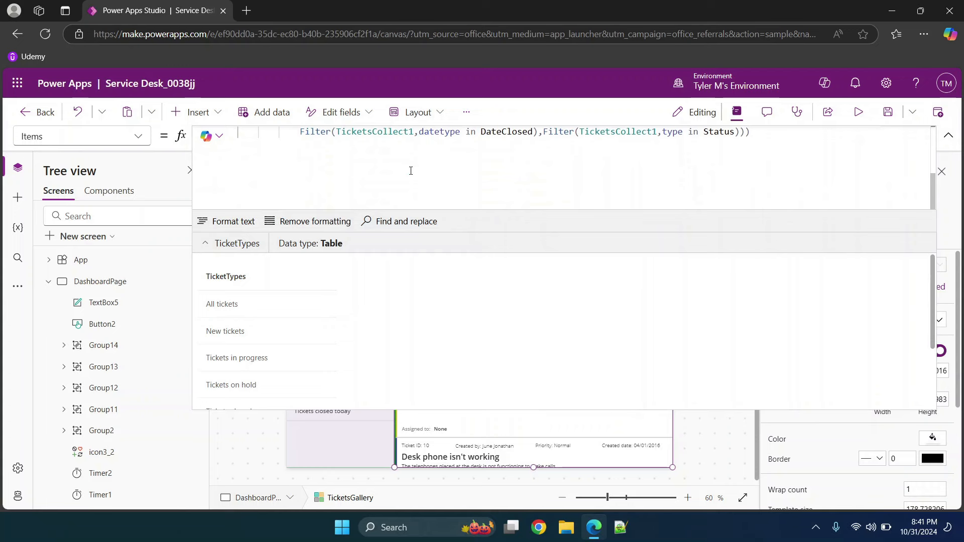
pyautogui.scroll(5, 411, 171)
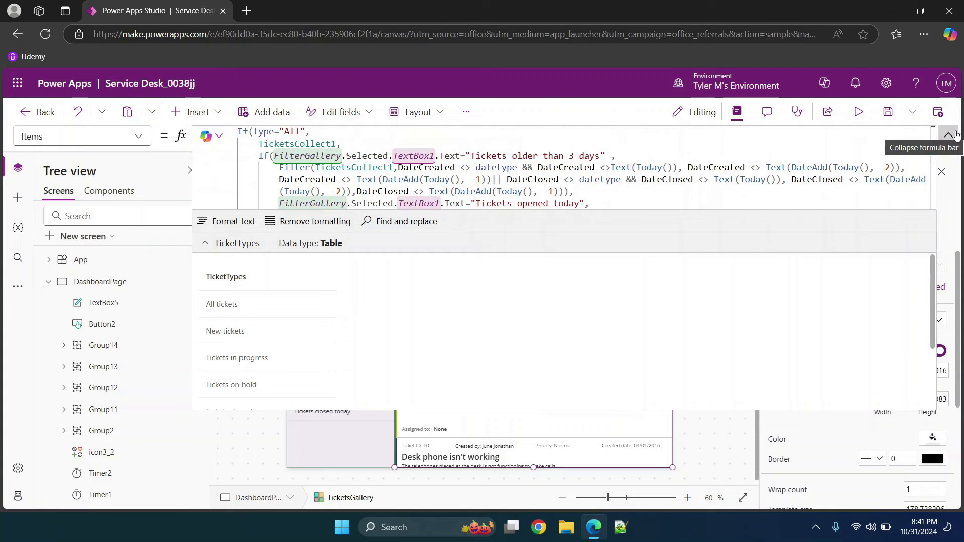
pyautogui.rightClick(958, 132)
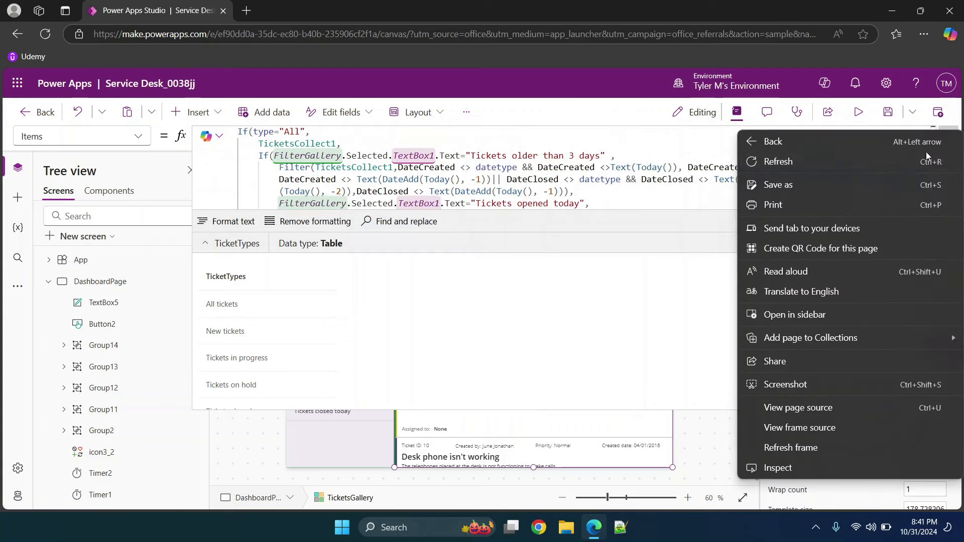
pyautogui.click(687, 428)
pyautogui.click(948, 135)
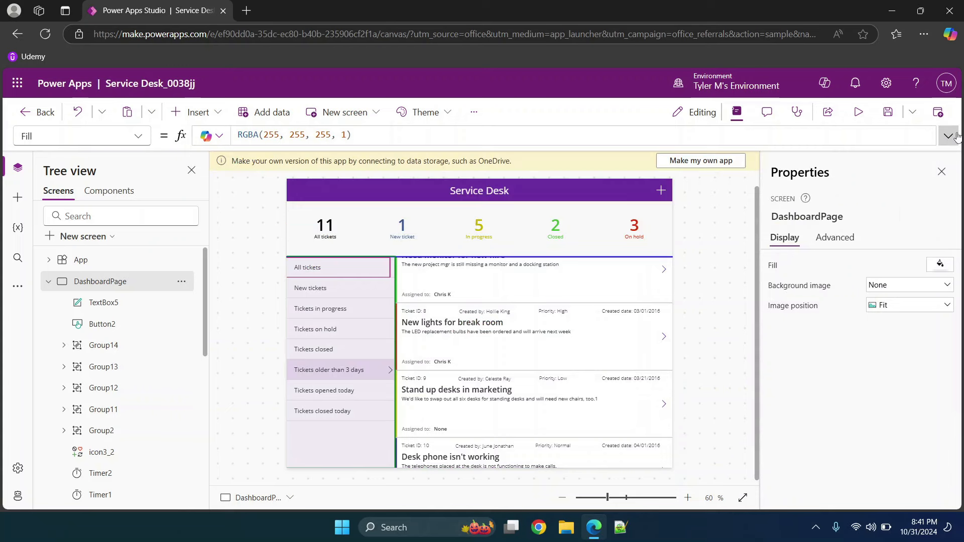
# Replace the ticket list gallery's entire Items formula with TicketsCollect1 and browse the columns of the resulting table.
pyautogui.click(514, 349)
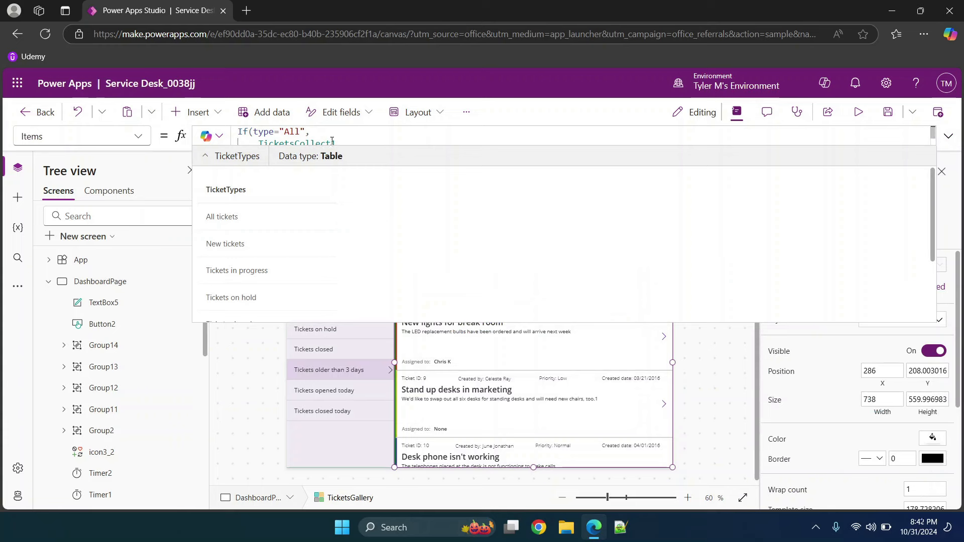
pyautogui.click(948, 136)
pyautogui.click(479, 176)
pyautogui.hotkey('ctrl', 'a')
pyautogui.press('Delete')
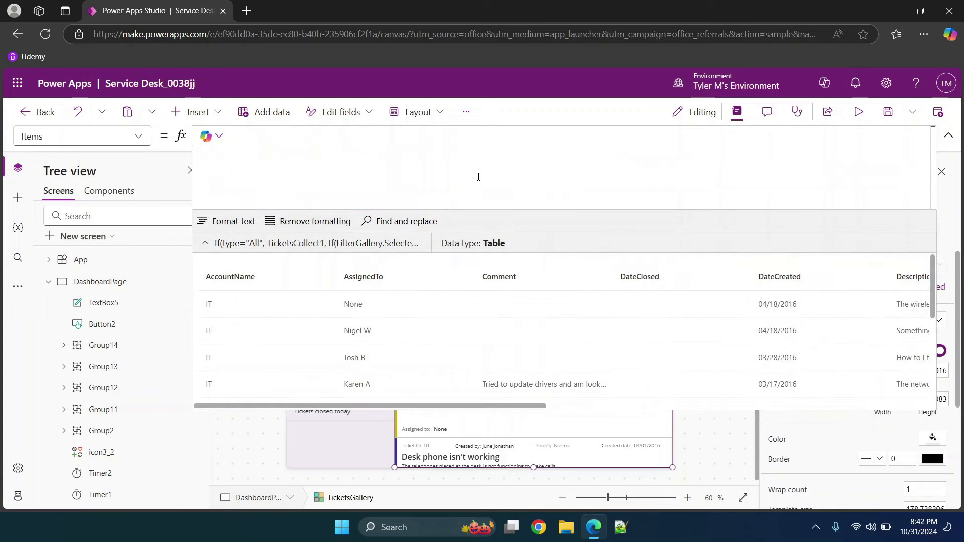
pyautogui.write('Ticke')
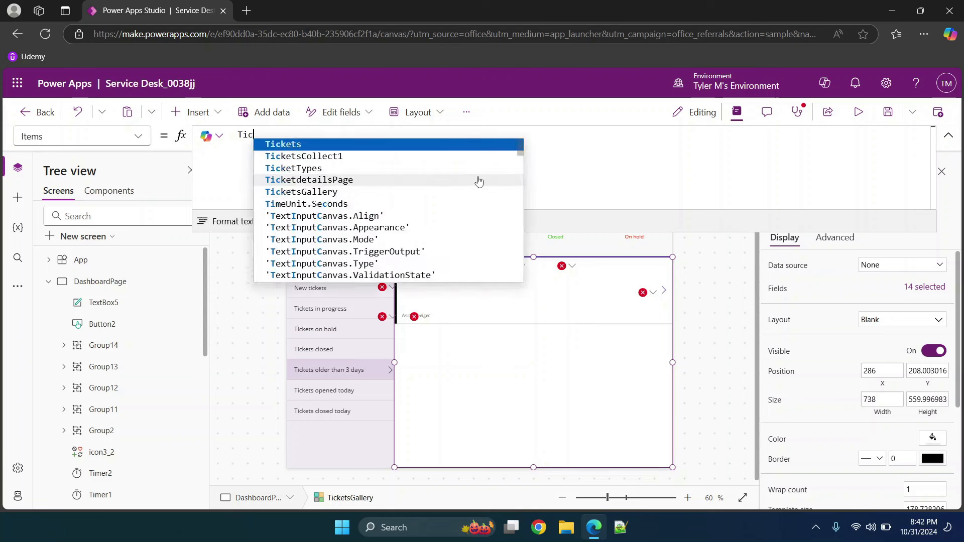
pyautogui.click(349, 156)
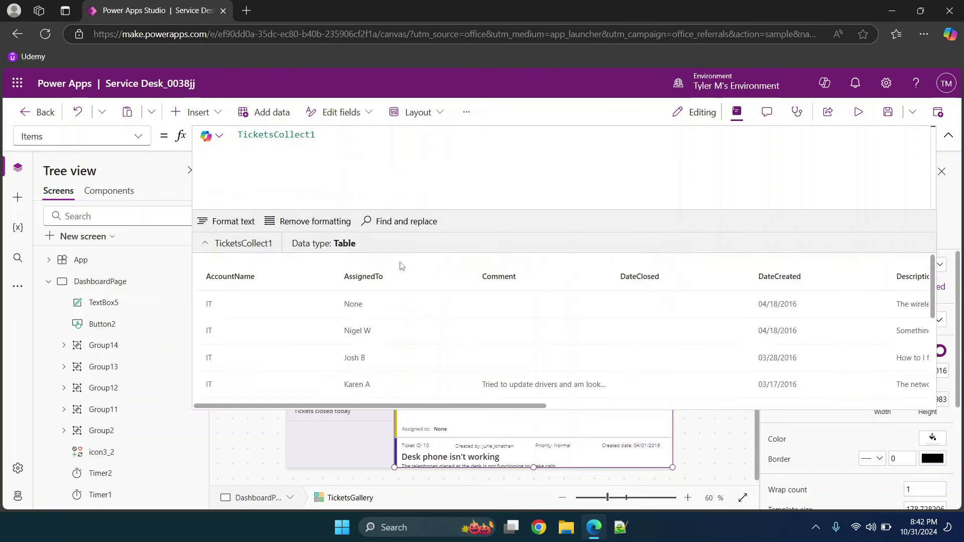
pyautogui.hscroll(3, 684, 348)
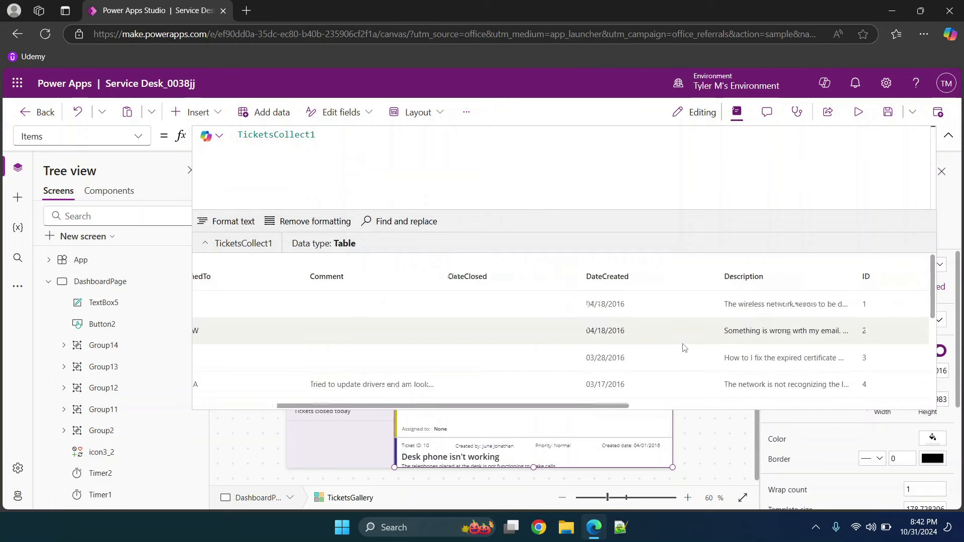
pyautogui.hscroll(3, 684, 348)
pyautogui.hscroll(-6, 684, 348)
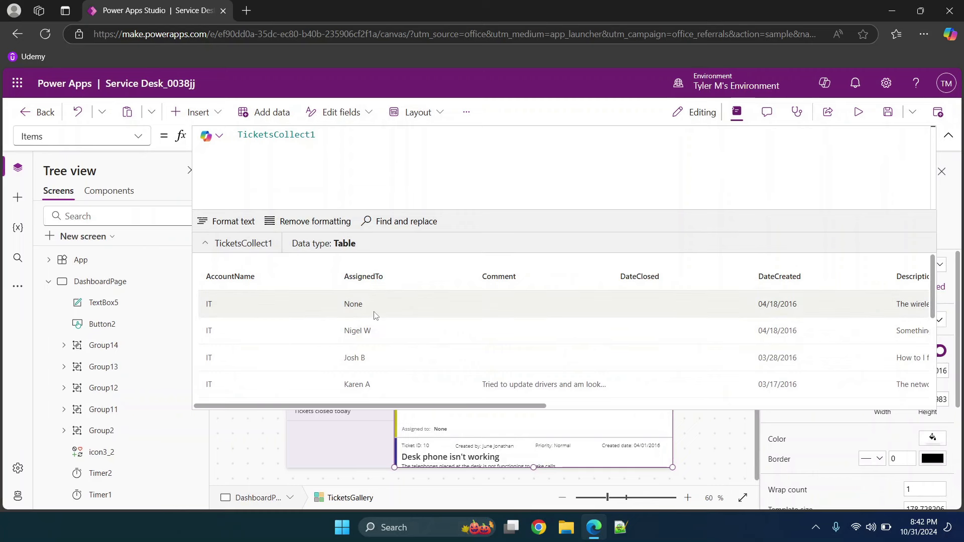
# Restore the ticket list gallery's original conditional Items formula and collapse the formula bar.
pyautogui.hotkey('ctrl', 'a')
pyautogui.hotkey('ctrl', 'v')
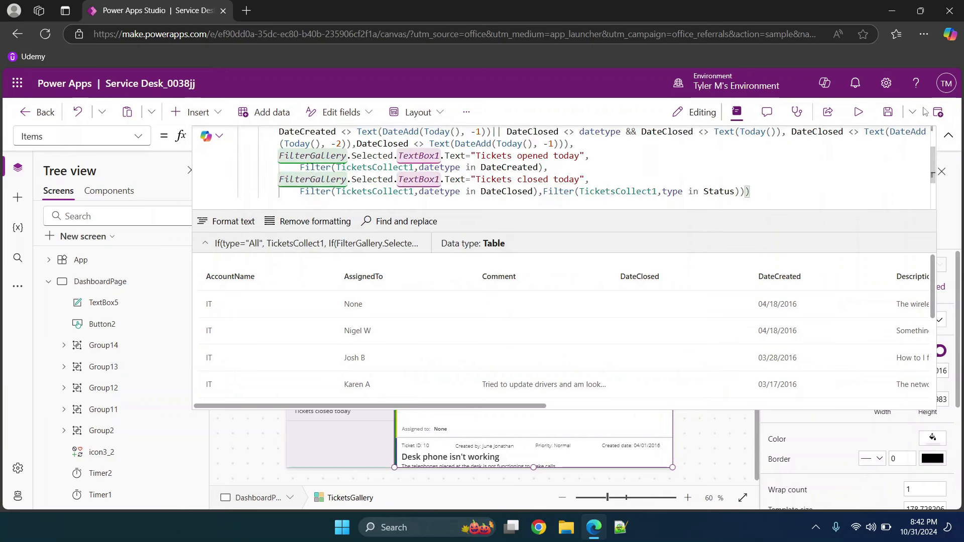
pyautogui.click(948, 136)
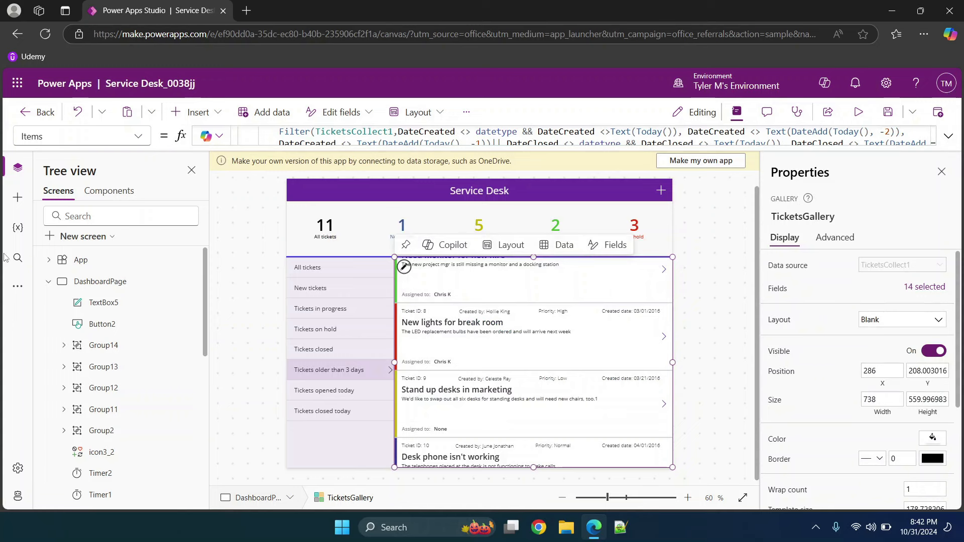
pyautogui.click(22, 197)
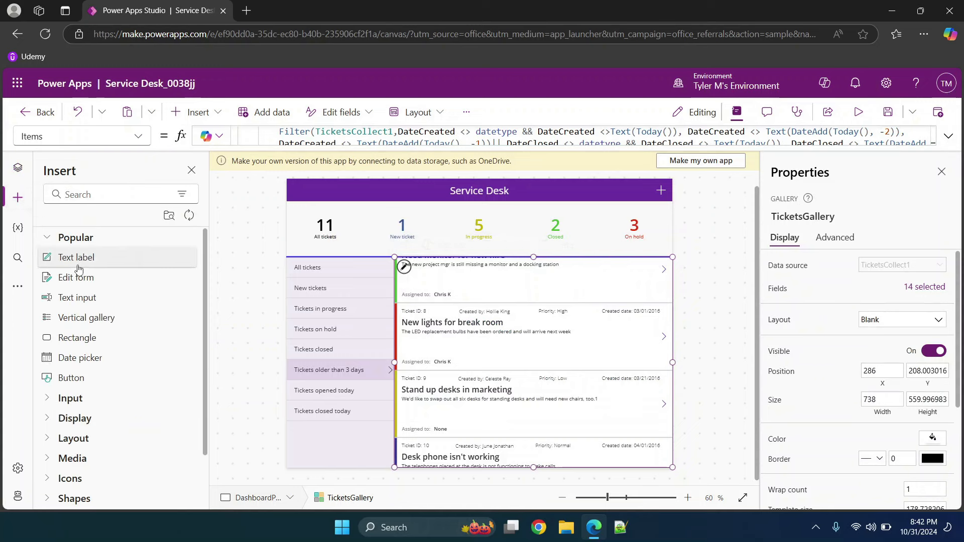
pyautogui.scroll(-2, 108, 377)
pyautogui.scroll(-2, 108, 378)
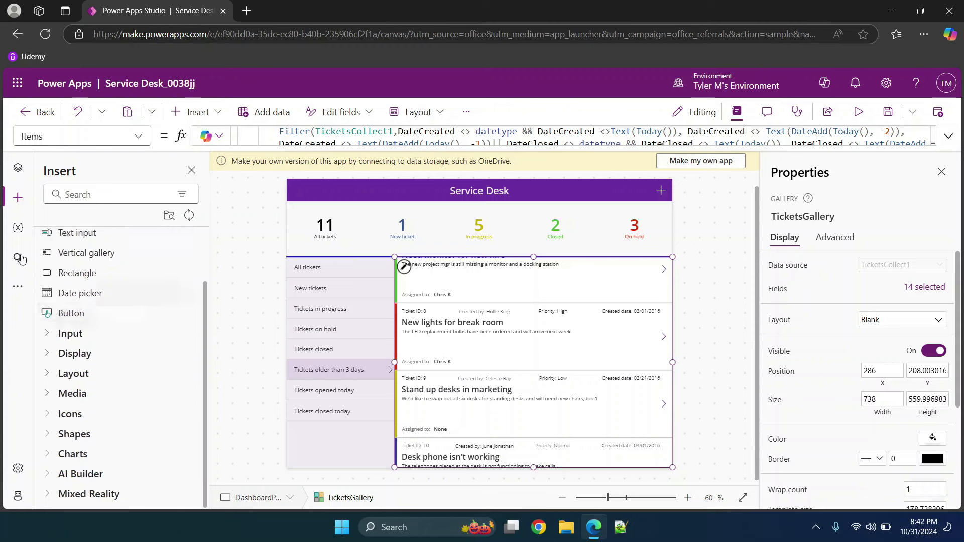
# Collapse DashboardPage in the tree view and open the PriorityPage screen.
pyautogui.click(18, 169)
pyautogui.scroll(-5, 110, 381)
pyautogui.scroll(5, 64, 316)
pyautogui.scroll(4, 64, 315)
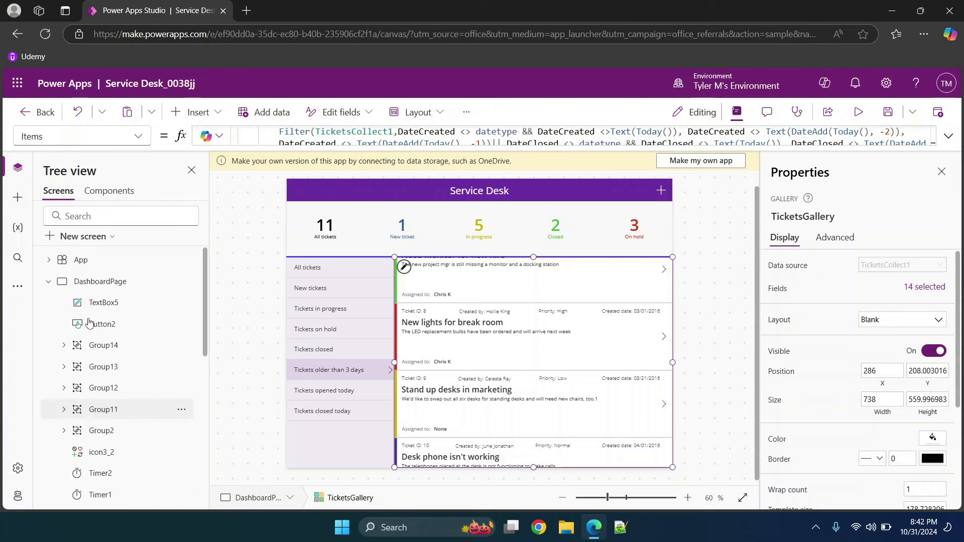
pyautogui.click(49, 282)
pyautogui.click(102, 388)
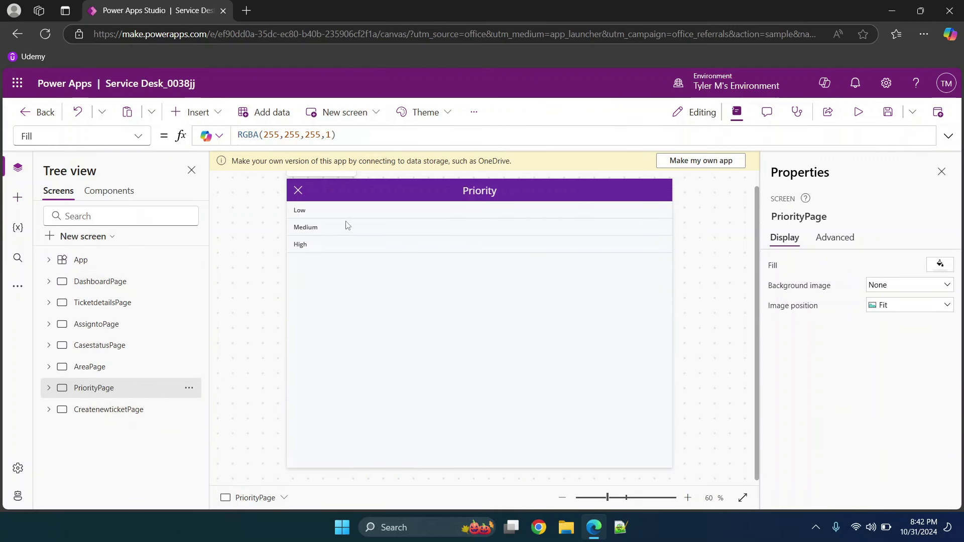
# Insert a column chart on PriorityPage and reduce its height so it starts just below the High row.
pyautogui.click(17, 197)
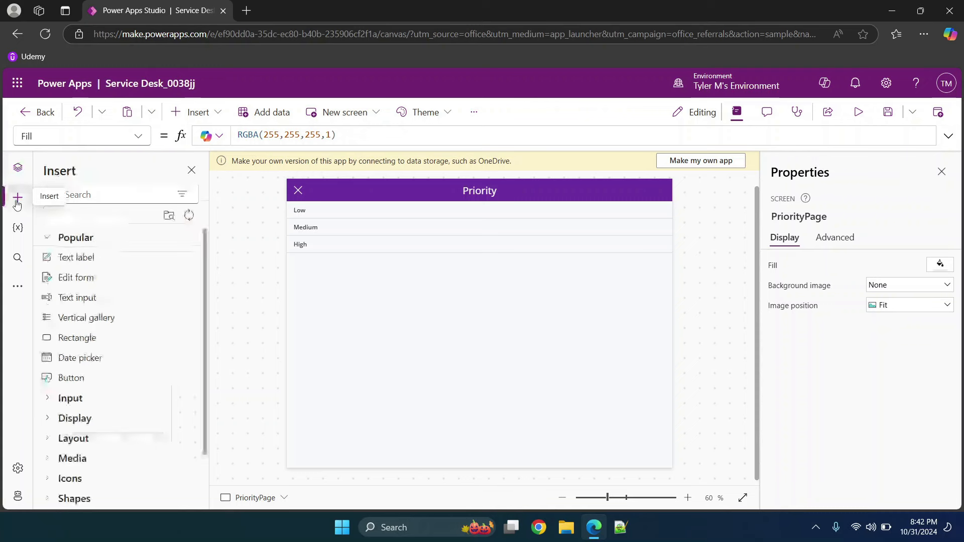
pyautogui.scroll(-3, 75, 427)
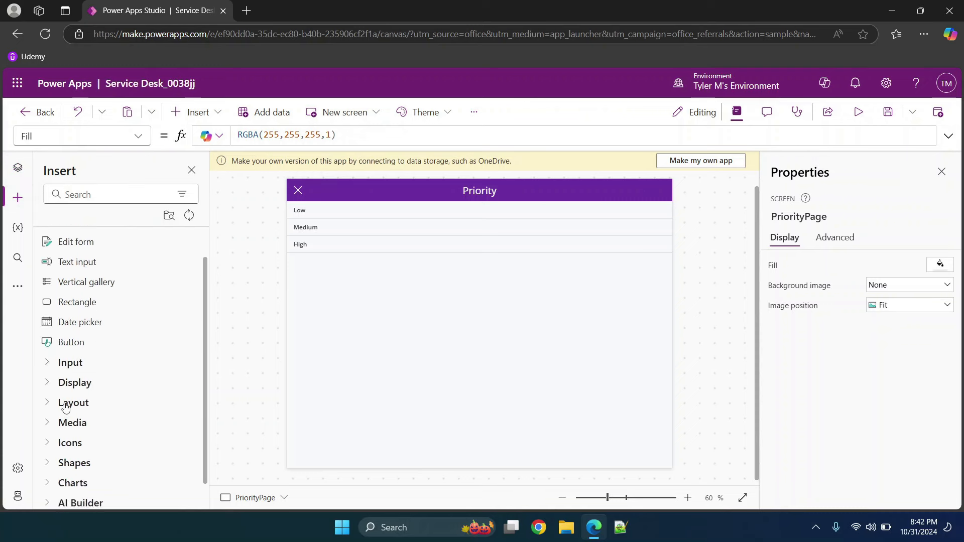
pyautogui.click(47, 455)
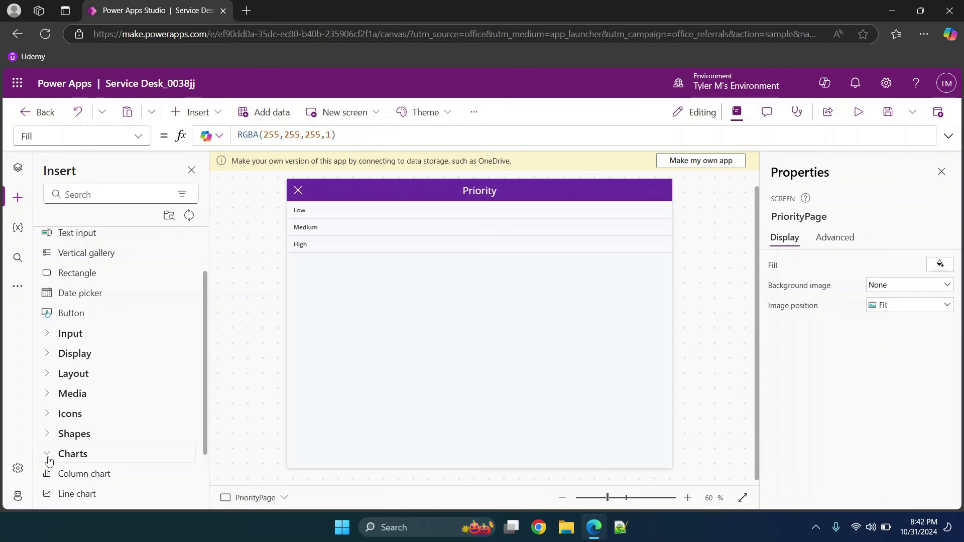
pyautogui.scroll(-2, 119, 384)
pyautogui.click(84, 395)
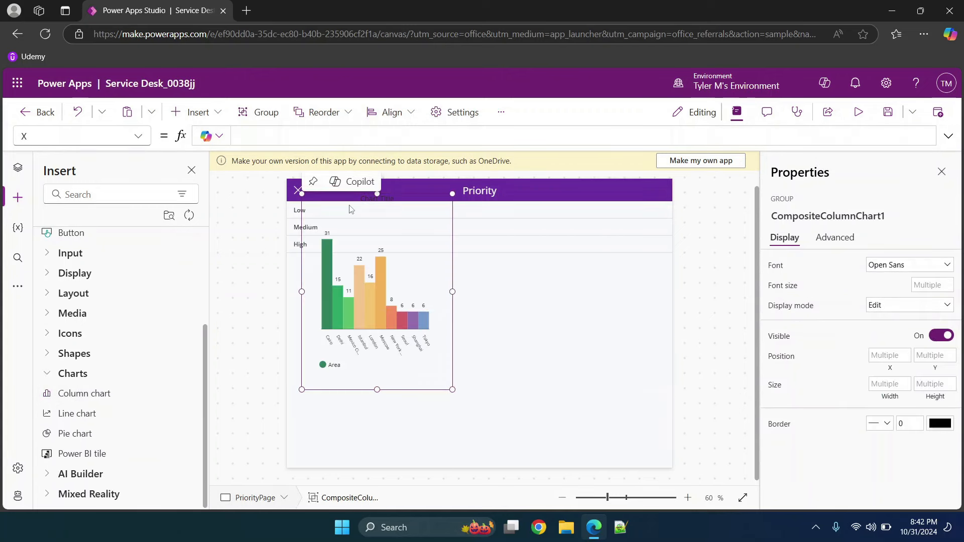
pyautogui.moveTo(376, 194); pyautogui.dragTo(377, 255)
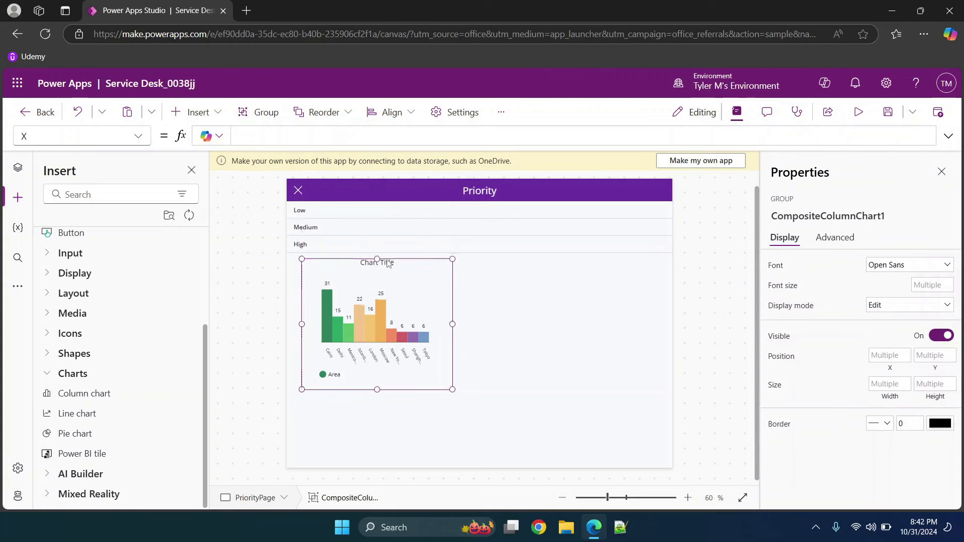
# Select the column chart itself within its group and set its Items data source to TicketTypes.
pyautogui.click(358, 325)
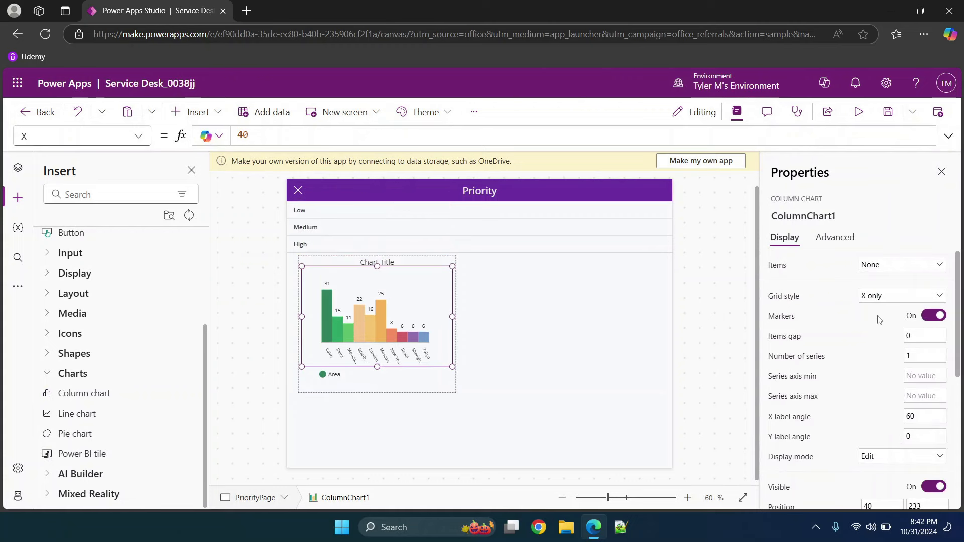
pyautogui.click(827, 240)
pyautogui.scroll(1, 823, 312)
pyautogui.click(784, 243)
pyautogui.click(885, 273)
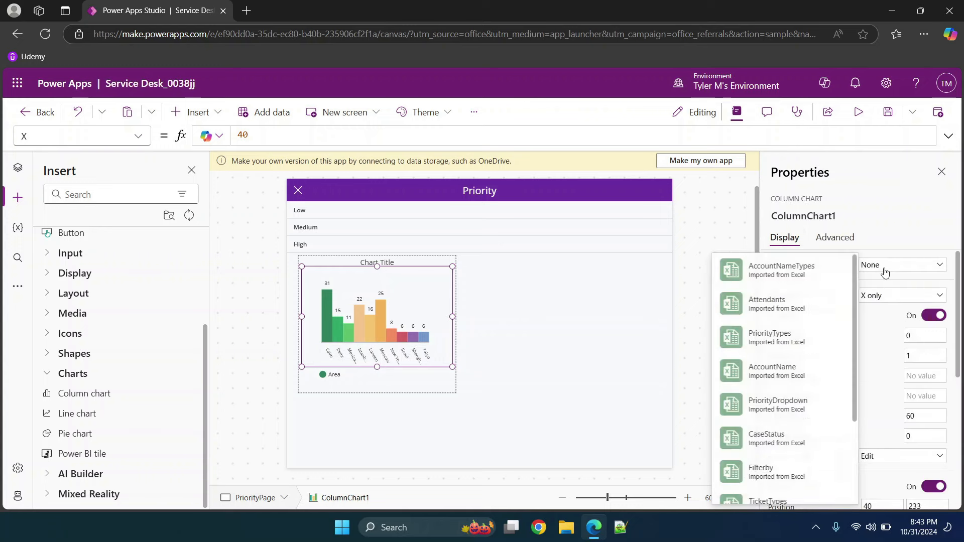
pyautogui.scroll(-3, 738, 419)
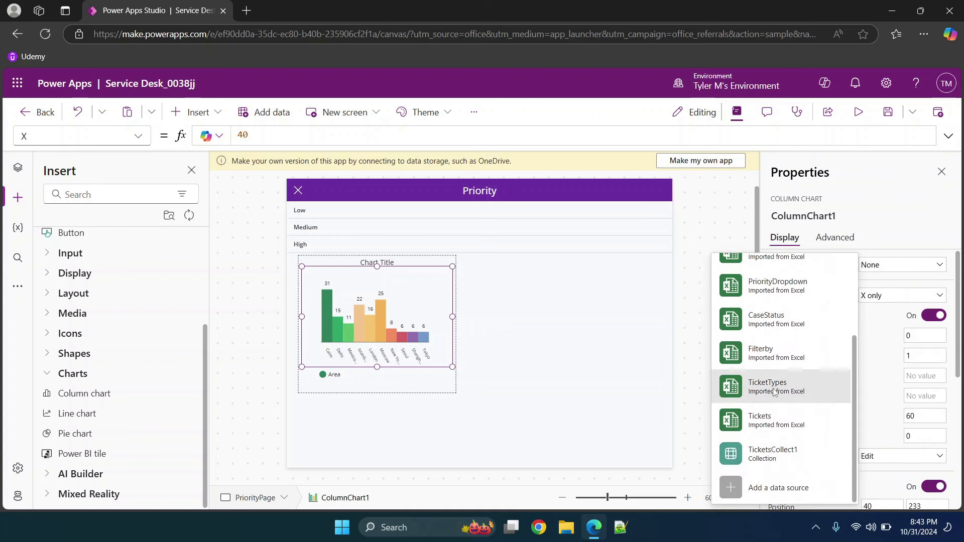
pyautogui.click(774, 392)
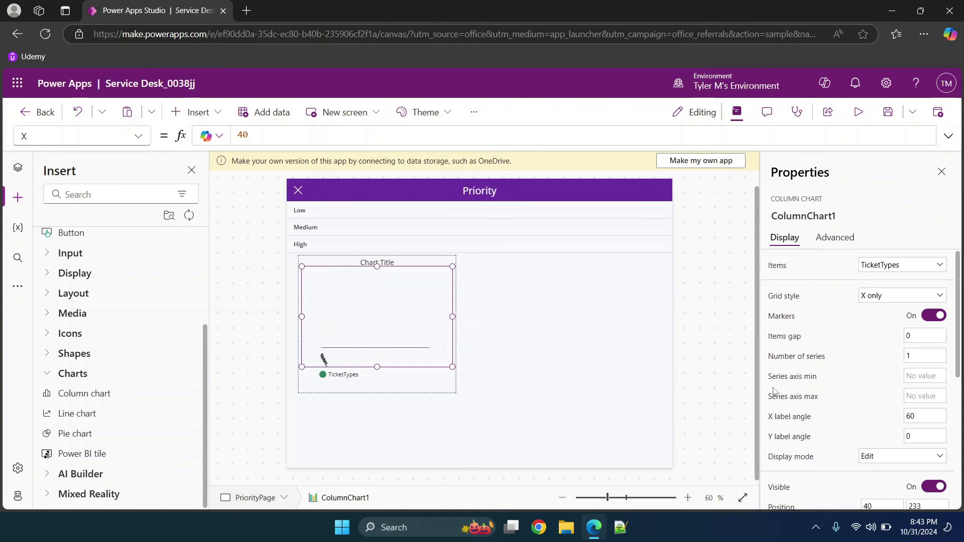
# Check which fields the column chart's labels and first series can use in its advanced properties.
pyautogui.click(826, 240)
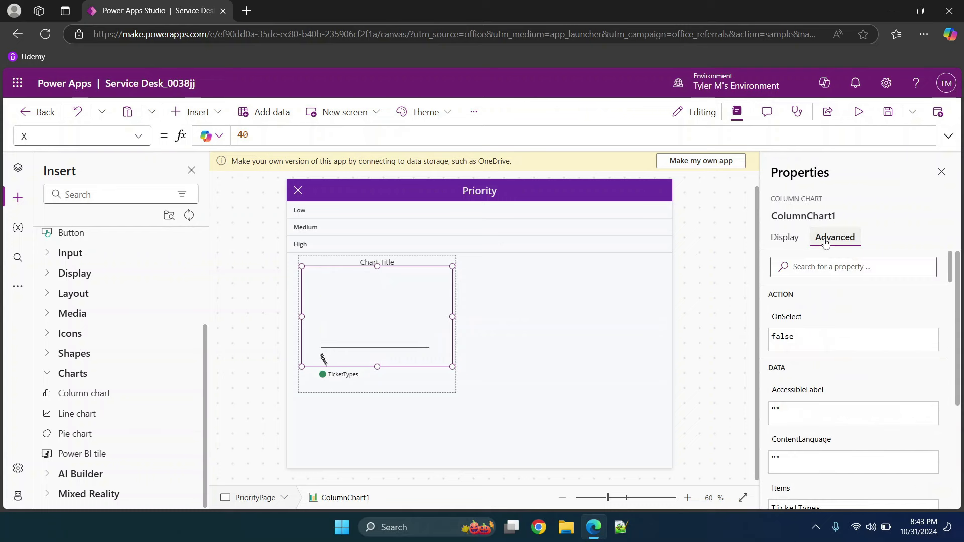
pyautogui.scroll(-4, 840, 370)
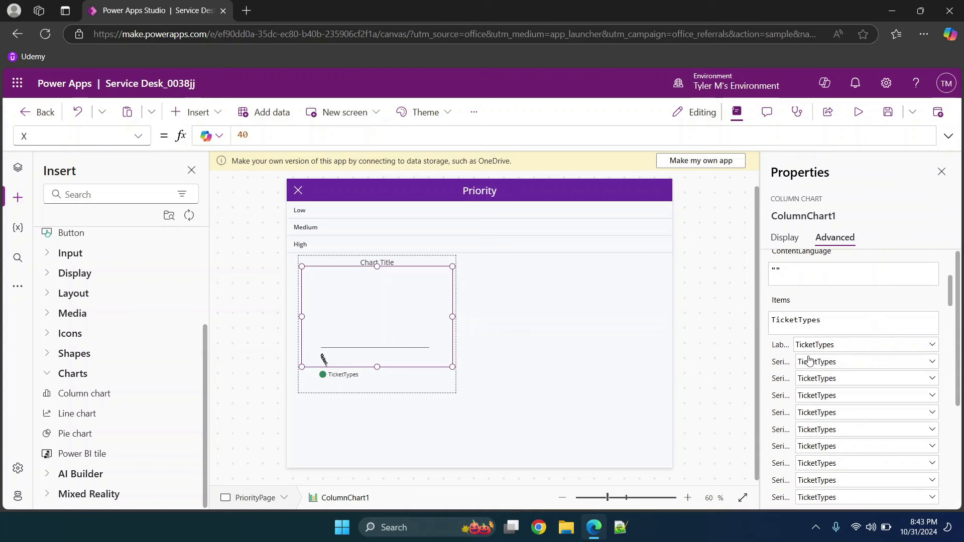
pyautogui.click(810, 362)
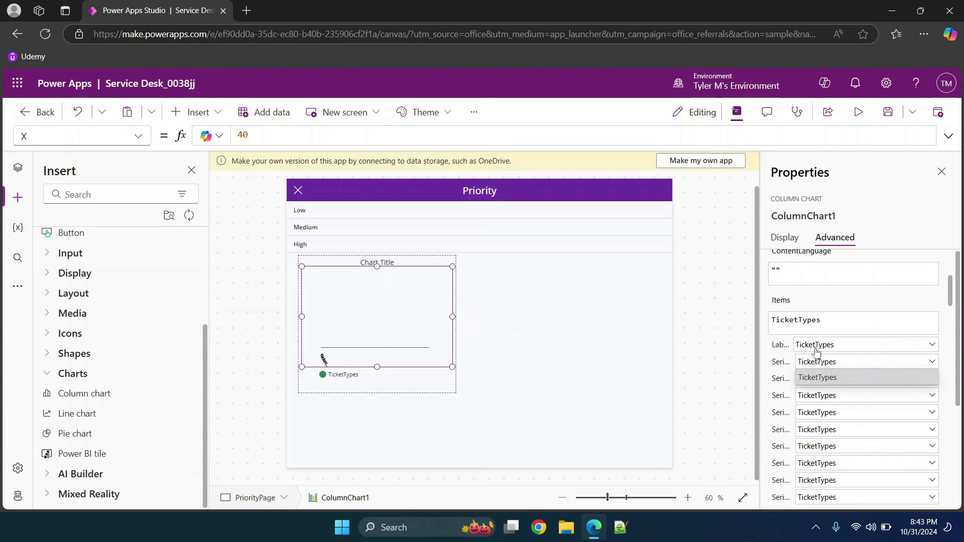
pyautogui.click(816, 346)
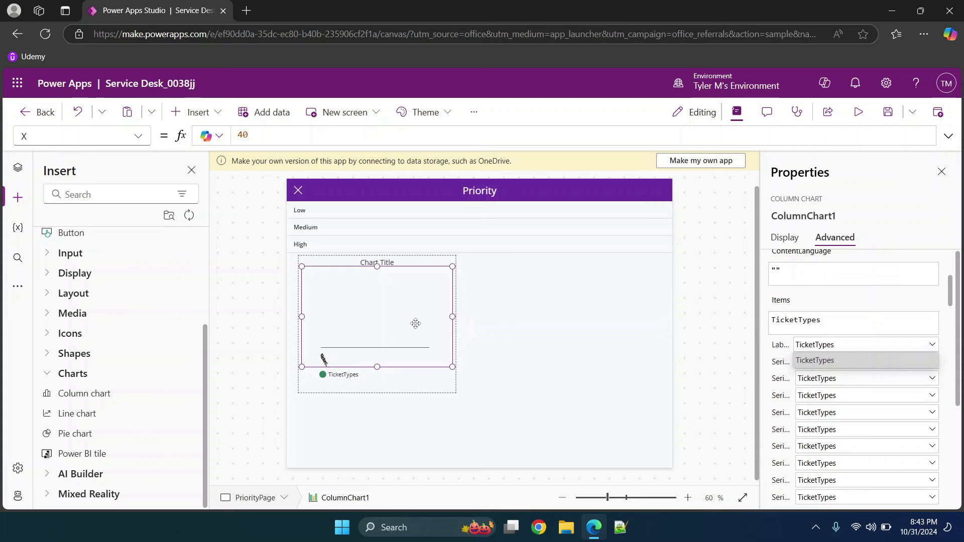
# Change the column chart's Items property to TicketsCollect1.
pyautogui.click(824, 330)
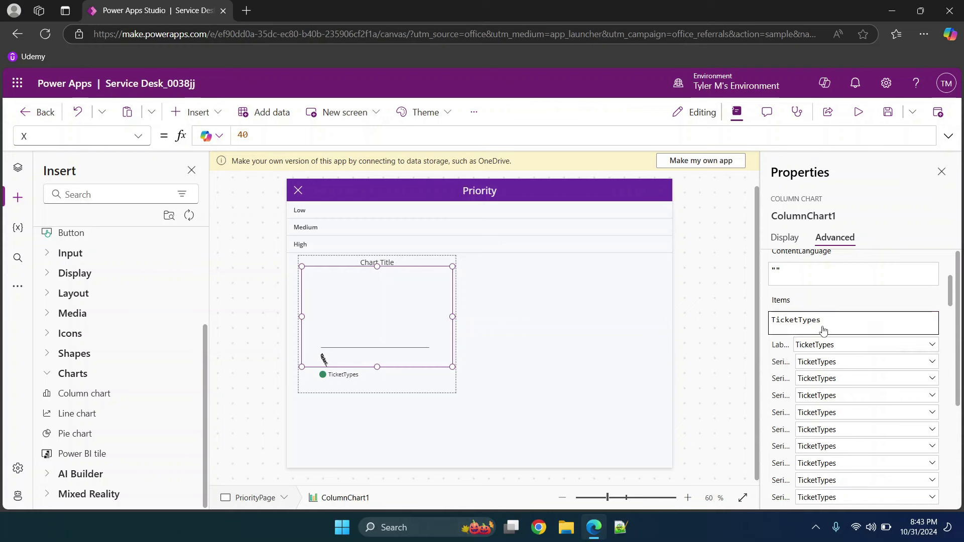
pyautogui.hotkey('ctrl', 'a')
pyautogui.press('BackSpace')
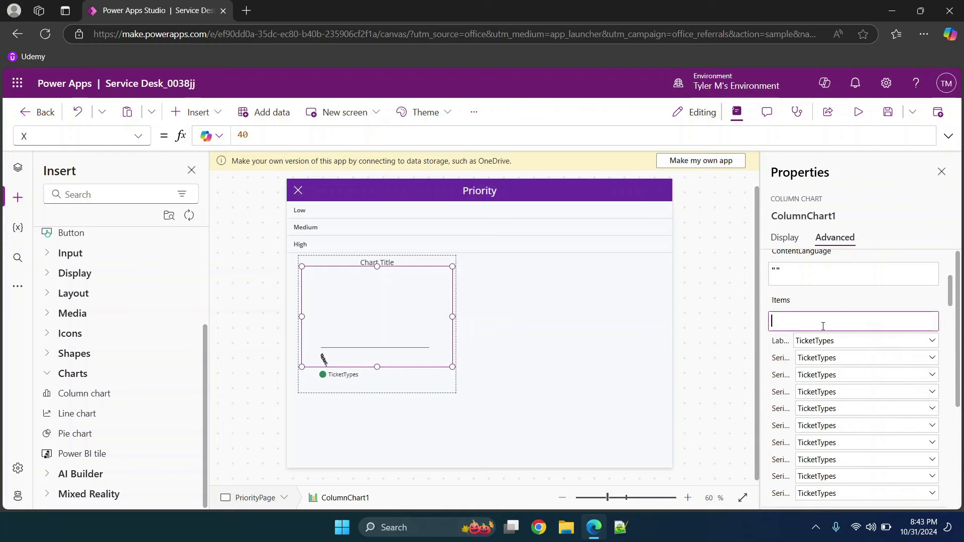
pyautogui.write('Tic')
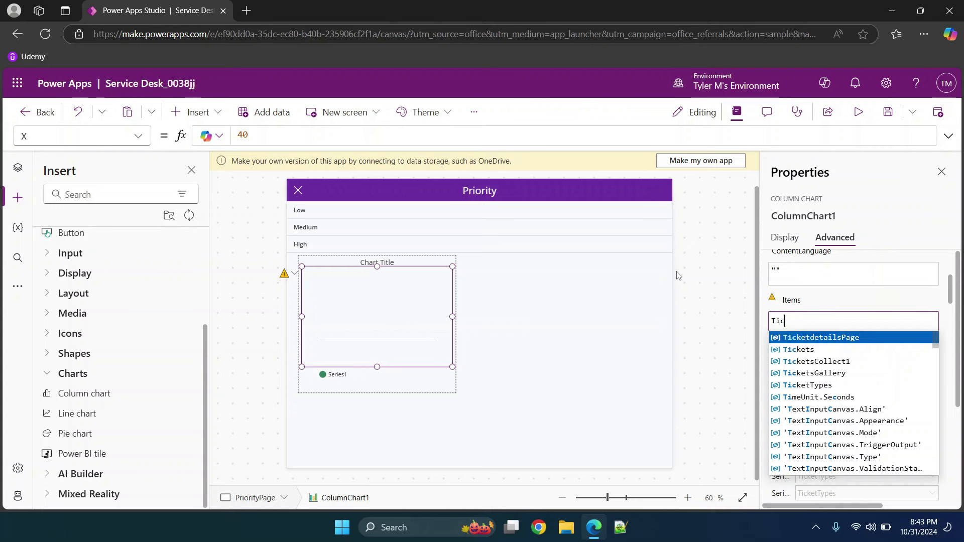
pyautogui.click(824, 362)
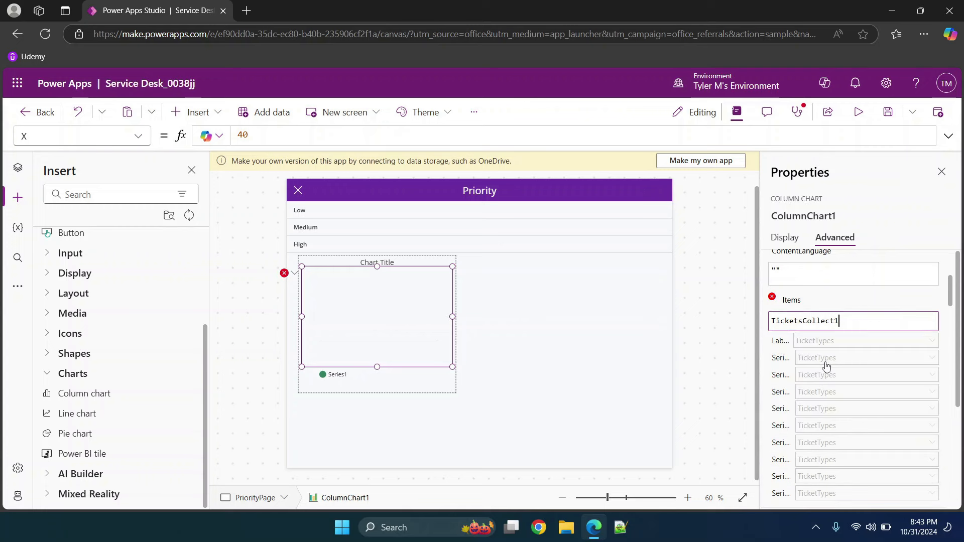
# Set the column chart's labels to the Priority field and its first series to Status, and deselect the chart.
pyautogui.click(820, 346)
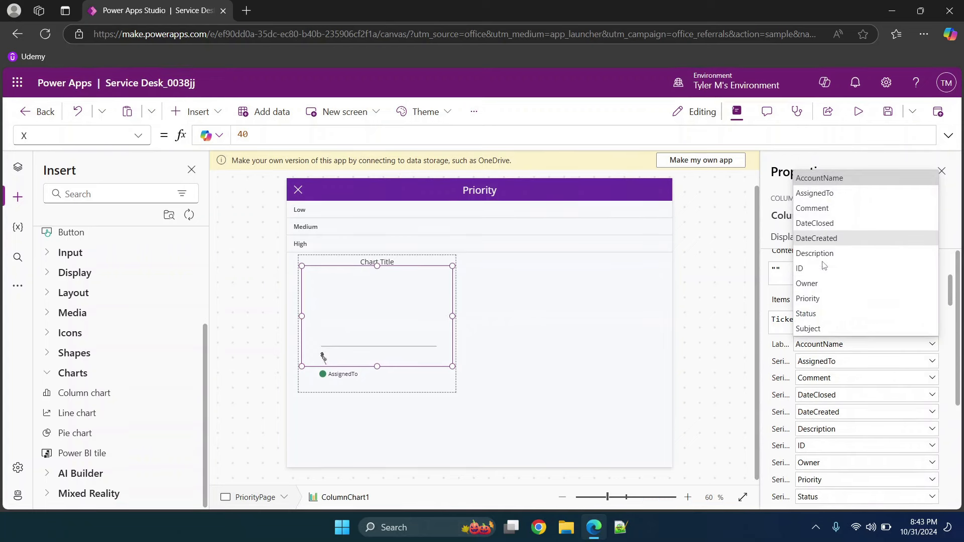
pyautogui.click(809, 299)
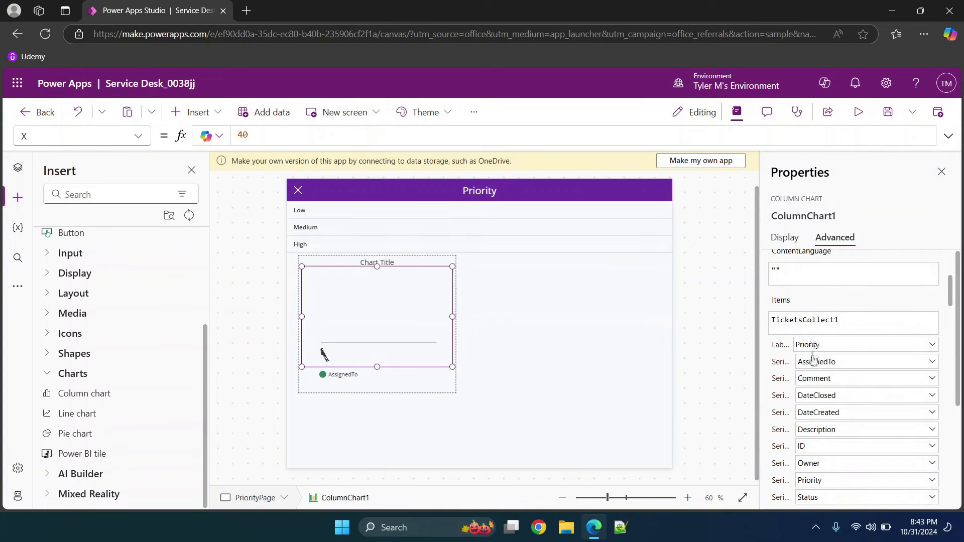
pyautogui.click(814, 363)
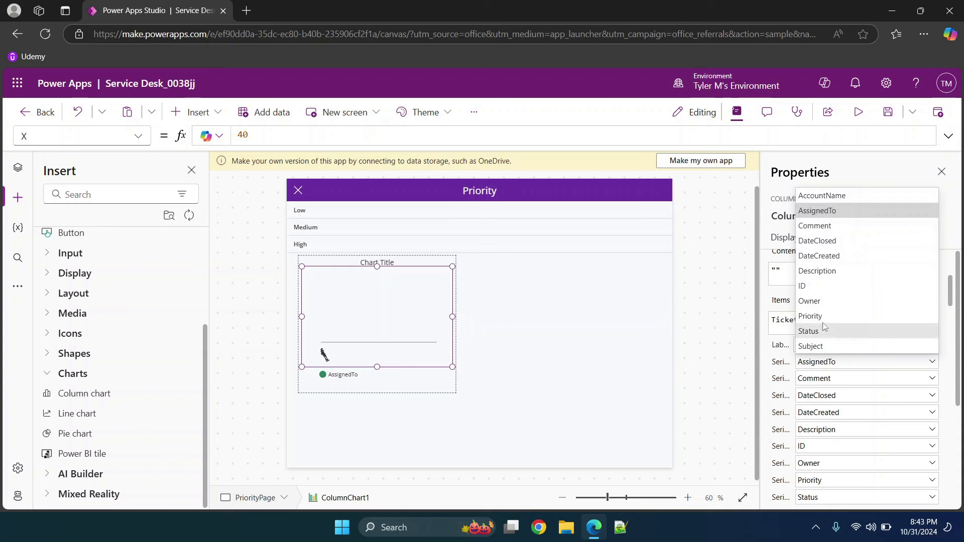
pyautogui.click(817, 271)
pyautogui.click(809, 362)
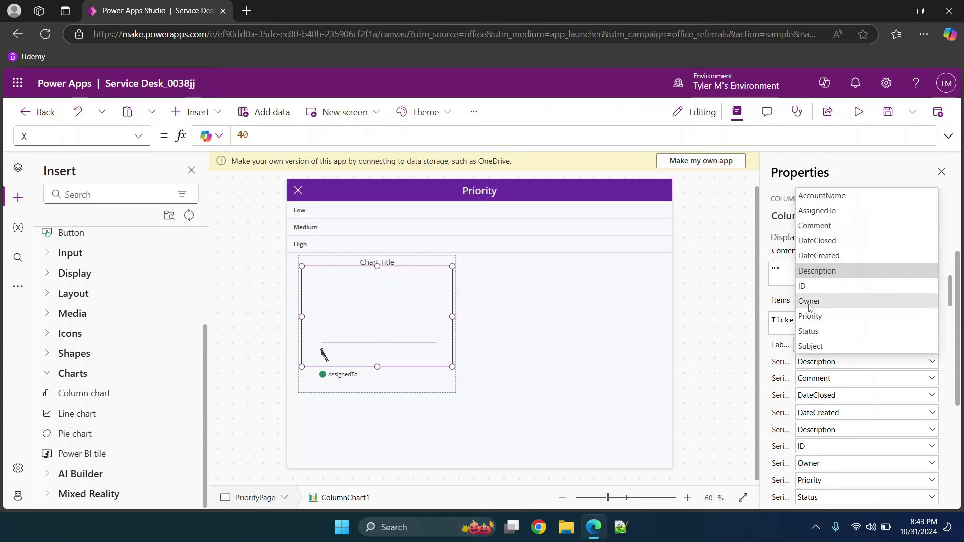
pyautogui.click(814, 331)
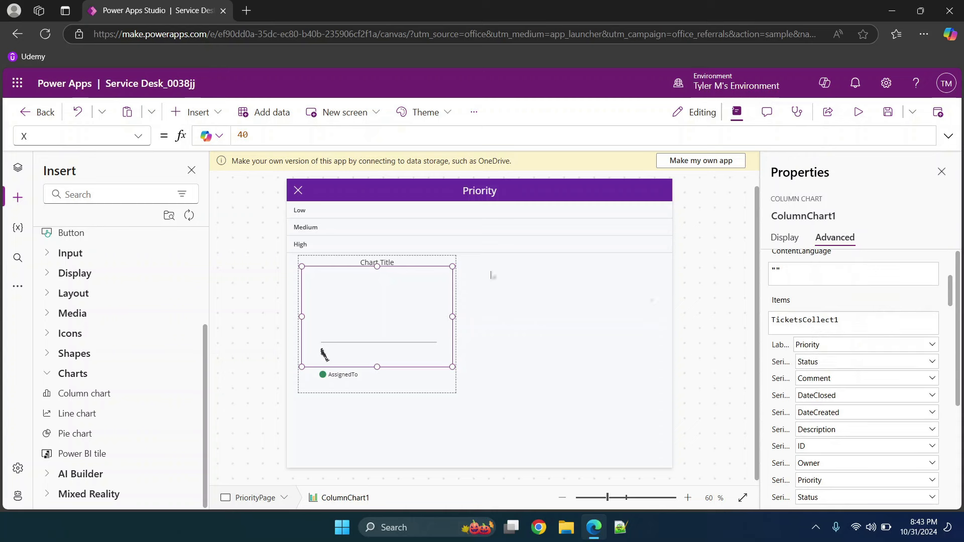
pyautogui.click(514, 331)
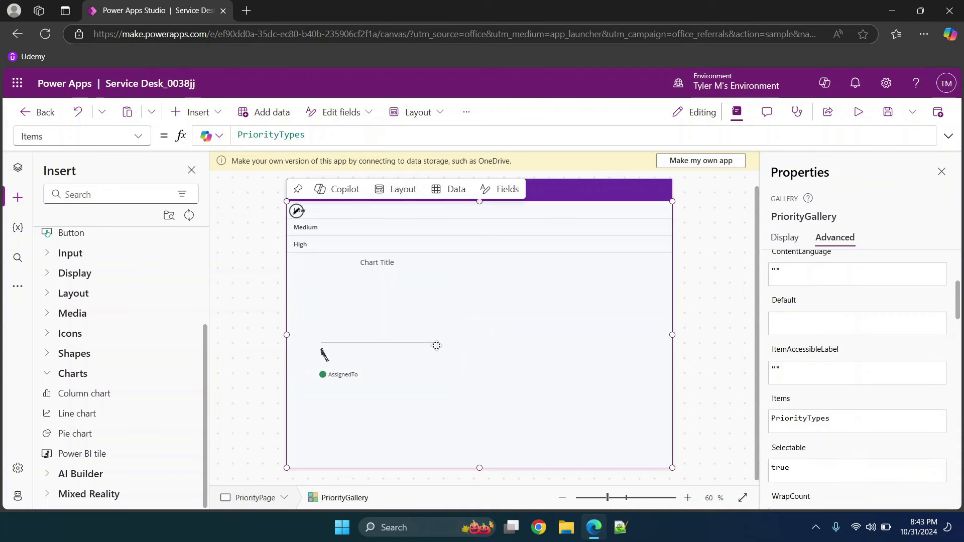
# Shrink the priority gallery toward the upper corner to clear space behind the column chart, and select the chart group.
pyautogui.click(545, 326)
pyautogui.moveTo(544, 325); pyautogui.dragTo(414, 395)
pyautogui.click(352, 301)
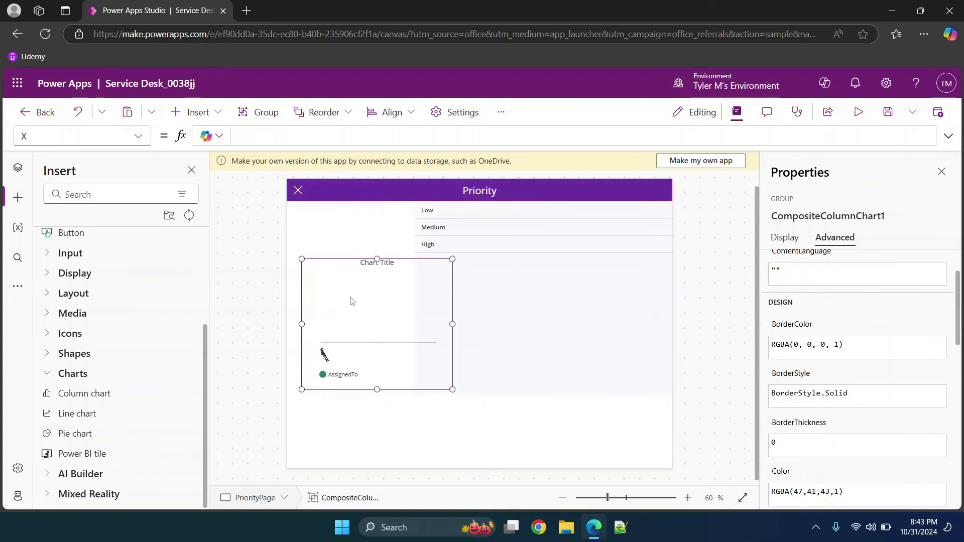
# Set the column chart's labels to the ID field and deselect the chart.
pyautogui.click(360, 304)
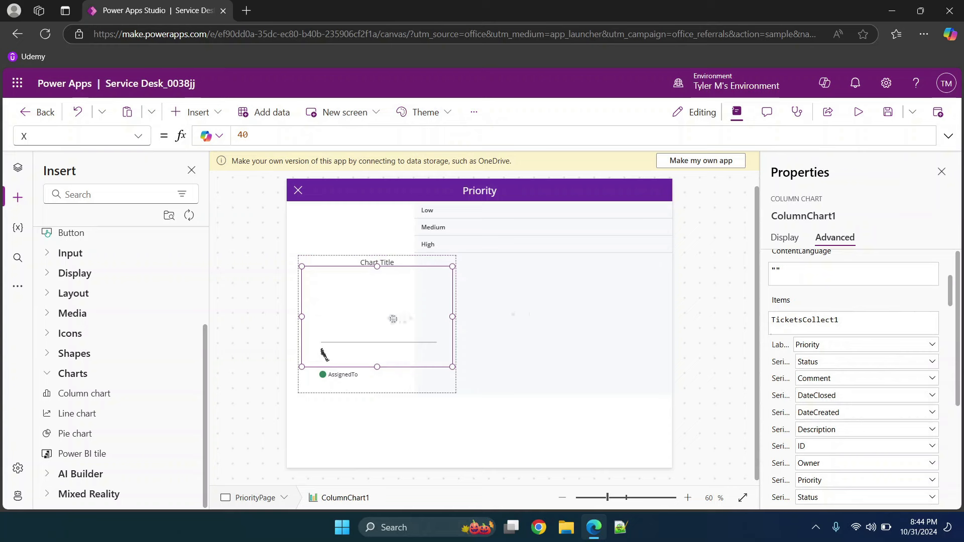
pyautogui.click(363, 382)
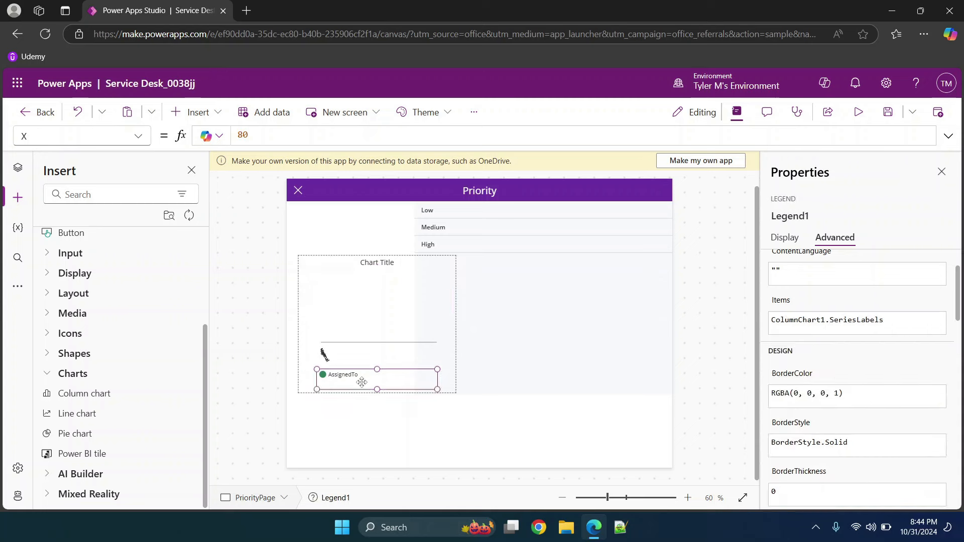
pyautogui.click(367, 323)
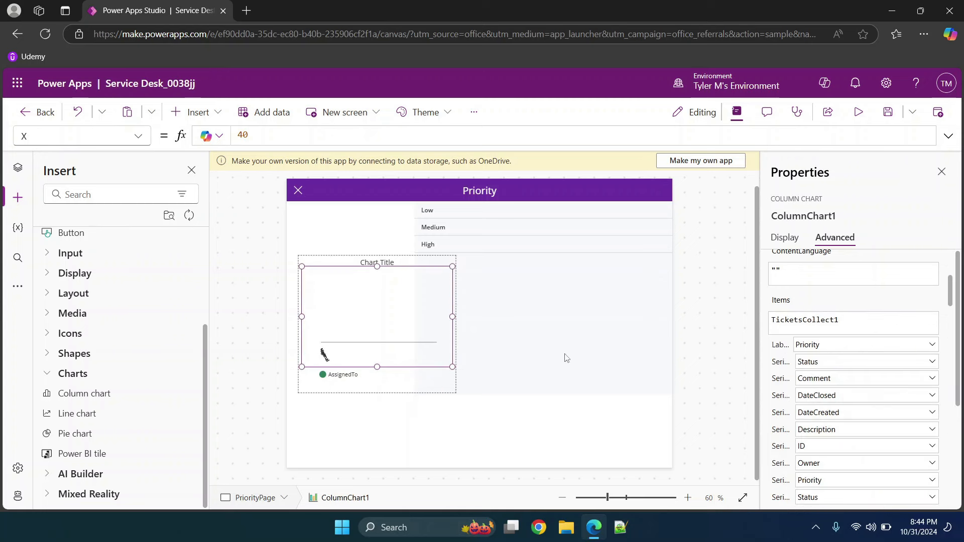
pyautogui.click(824, 352)
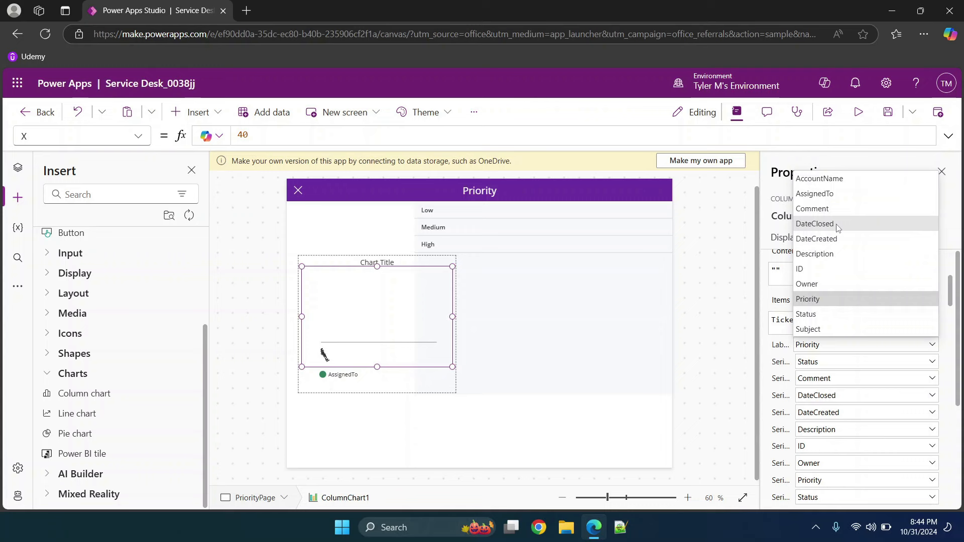
pyautogui.click(817, 273)
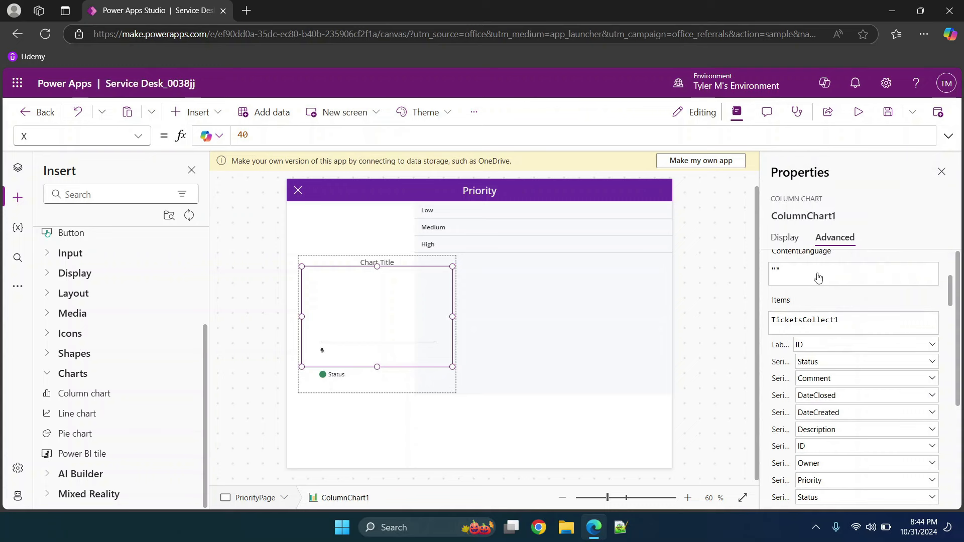
pyautogui.click(340, 404)
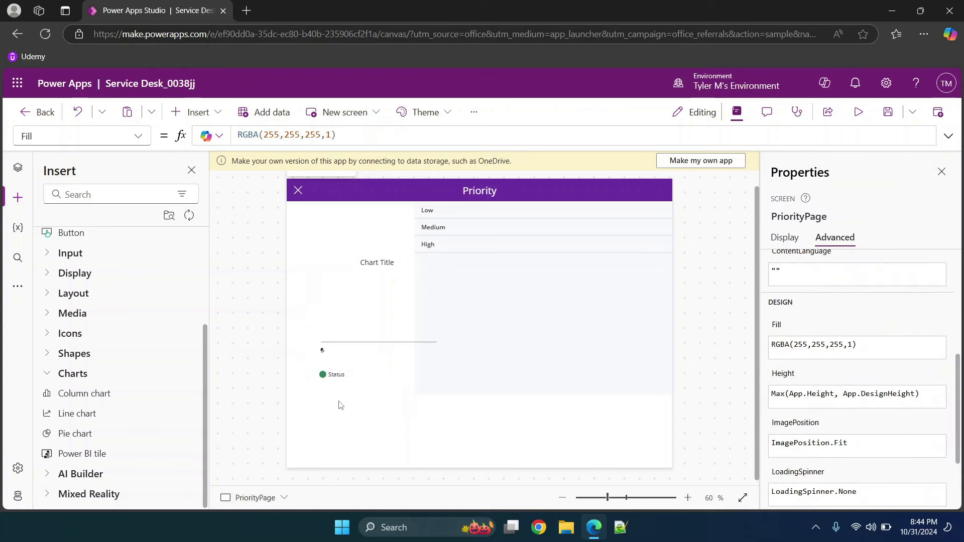
# Delete the column chart from the Priority screen and insert a pie chart instead.
pyautogui.click(360, 336)
pyautogui.moveTo(453, 324); pyautogui.dragTo(395, 325)
pyautogui.click(329, 452)
pyautogui.click(334, 348)
pyautogui.press('Delete')
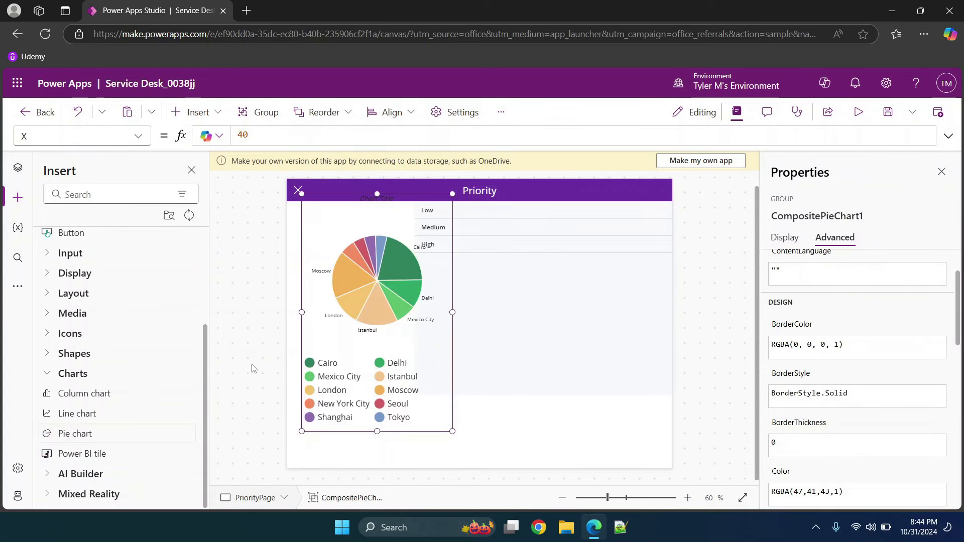
# Select the pie chart within its group and set its Items data source to TicketsCollect1.
pyautogui.click(347, 313)
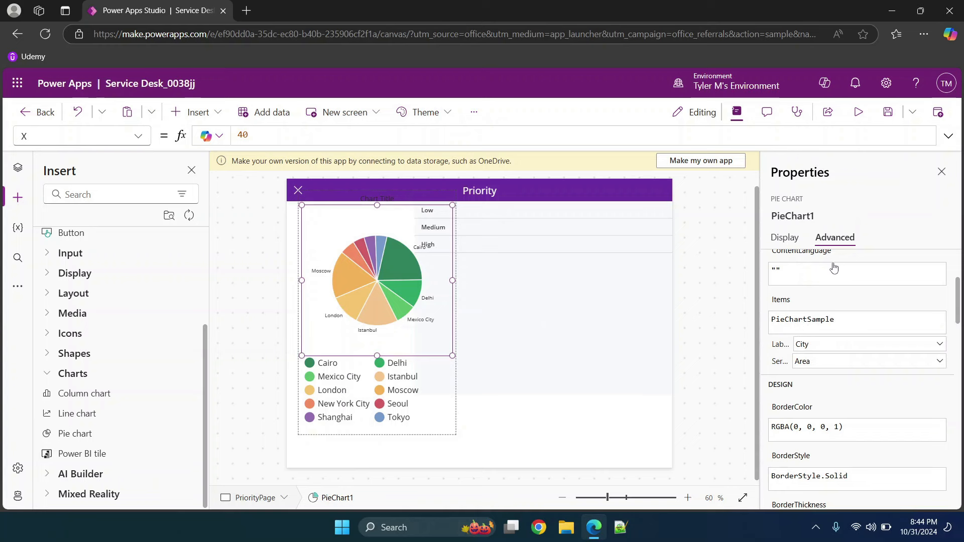
pyautogui.click(818, 321)
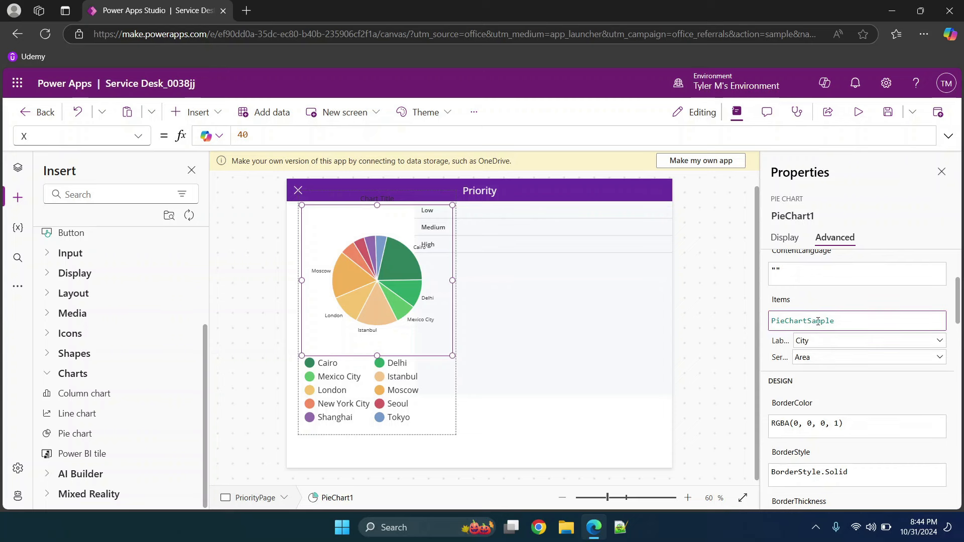
pyautogui.doubleClick(818, 321)
pyautogui.write('tic')
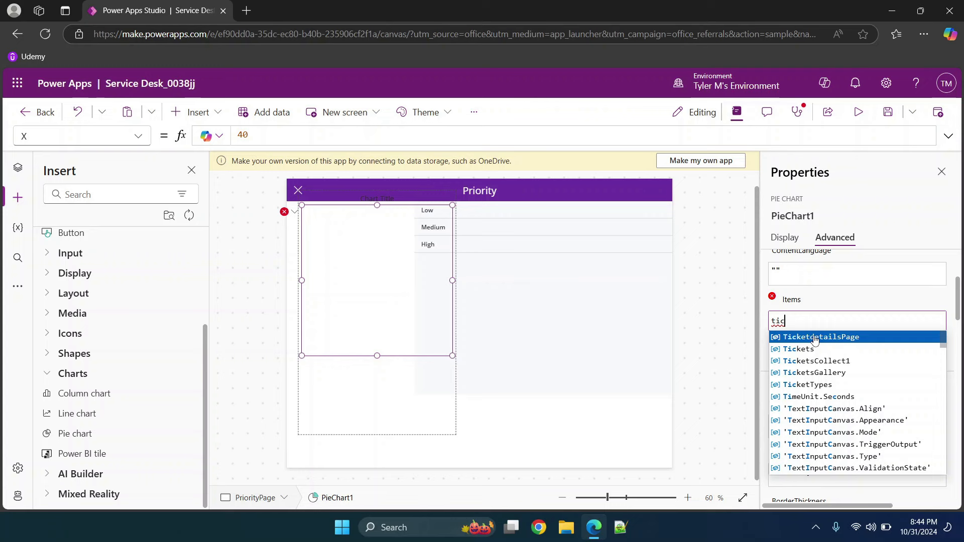
pyautogui.click(816, 363)
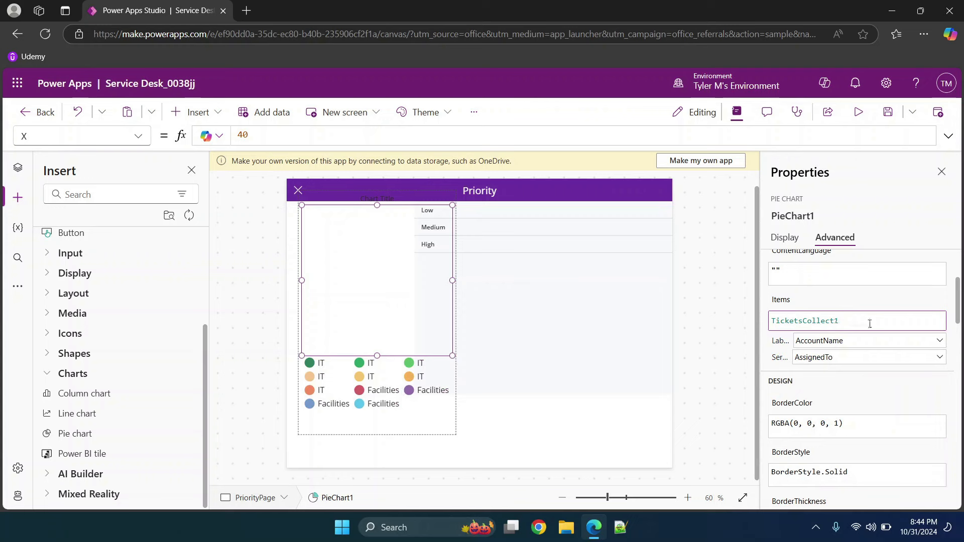
# Set the pie chart's labels to Owner, try Owner and Subject as its series, and settle on ID.
pyautogui.click(863, 340)
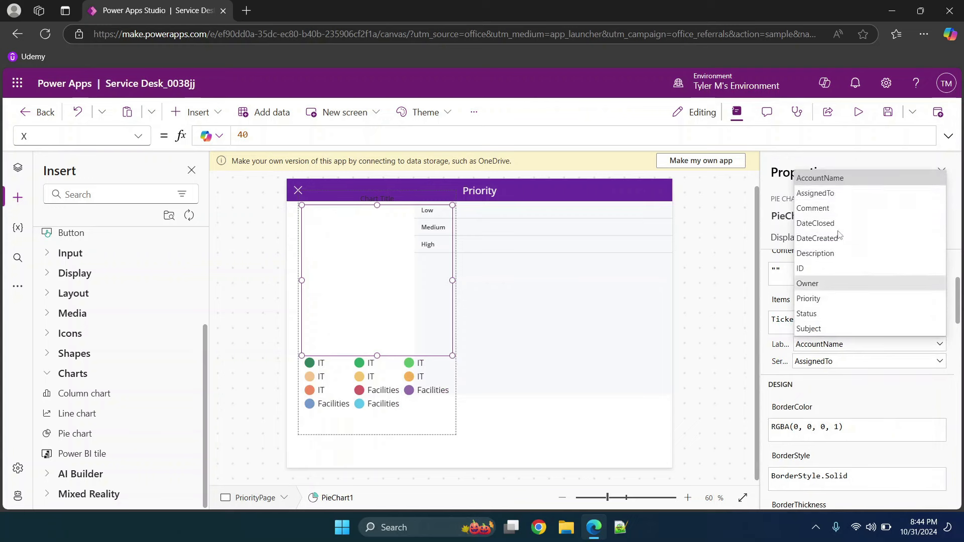
pyautogui.click(812, 284)
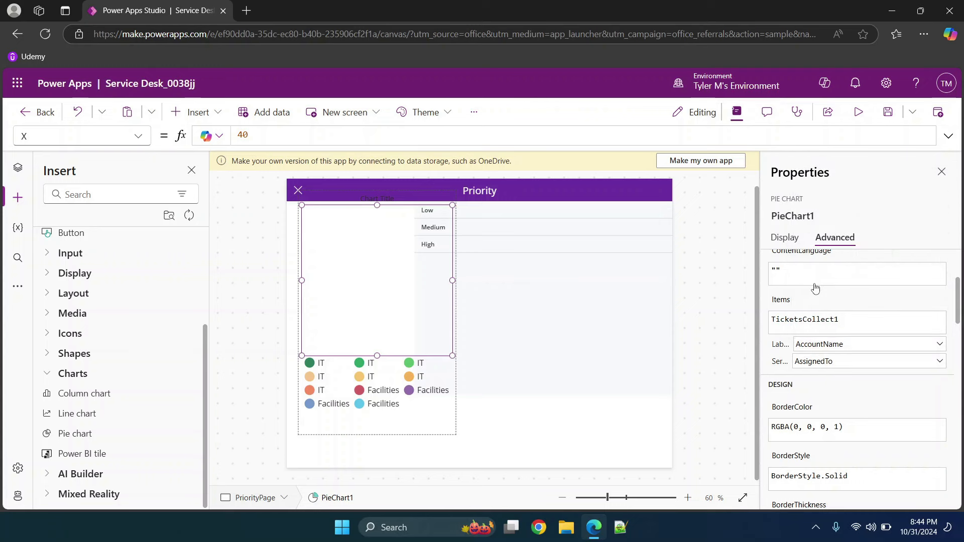
pyautogui.click(816, 364)
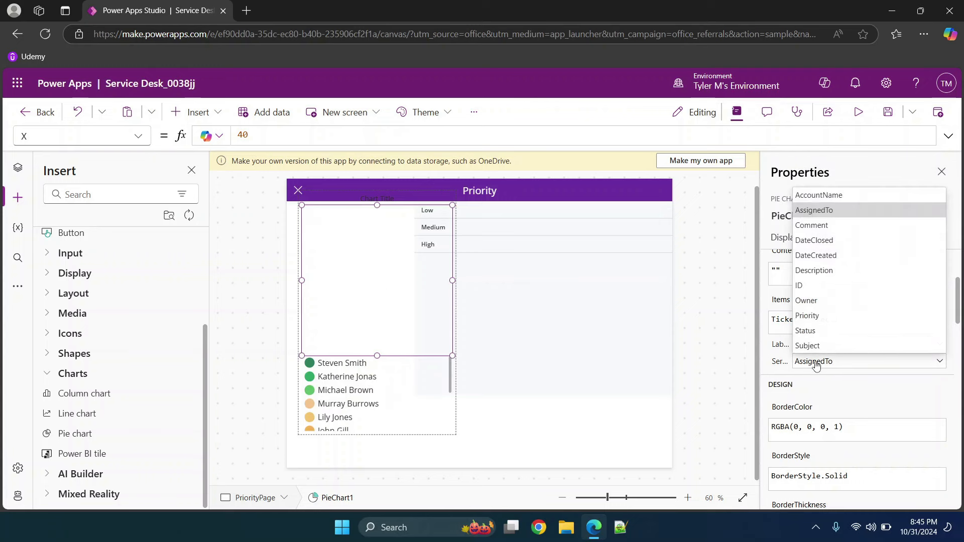
pyautogui.click(806, 302)
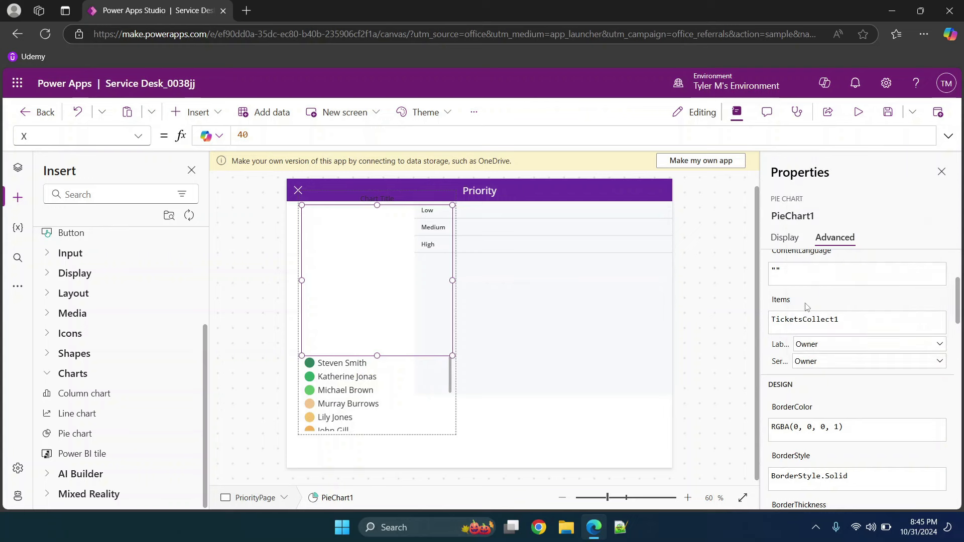
pyautogui.click(809, 362)
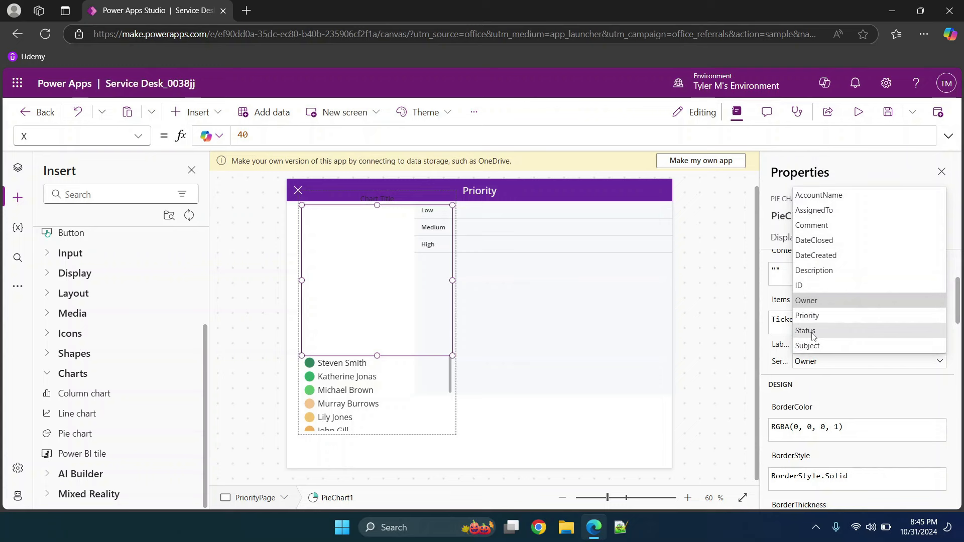
pyautogui.click(806, 347)
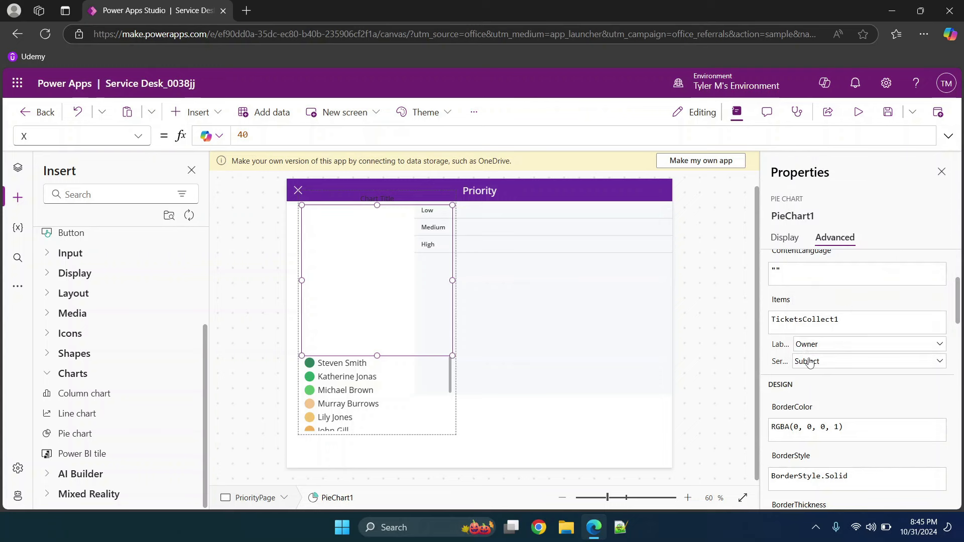
pyautogui.click(810, 362)
pyautogui.click(810, 289)
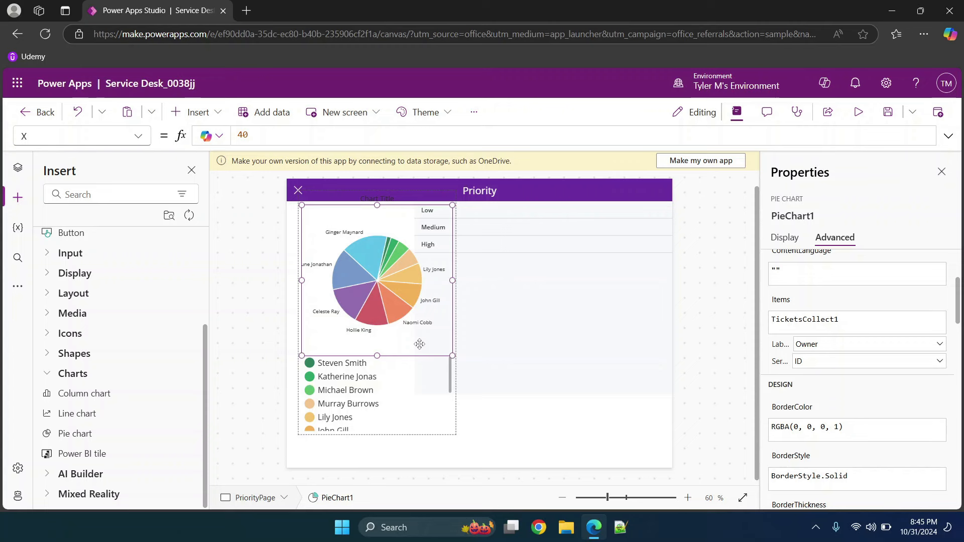
# Delete the pie chart together with its remaining chart group from the Priority screen.
pyautogui.press('Delete')
pyautogui.click(385, 317)
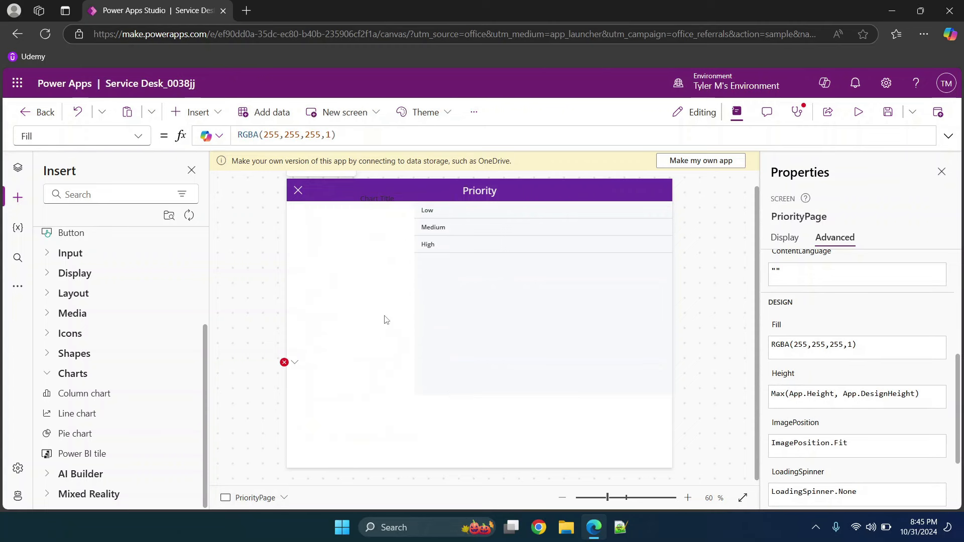
pyautogui.click(308, 366)
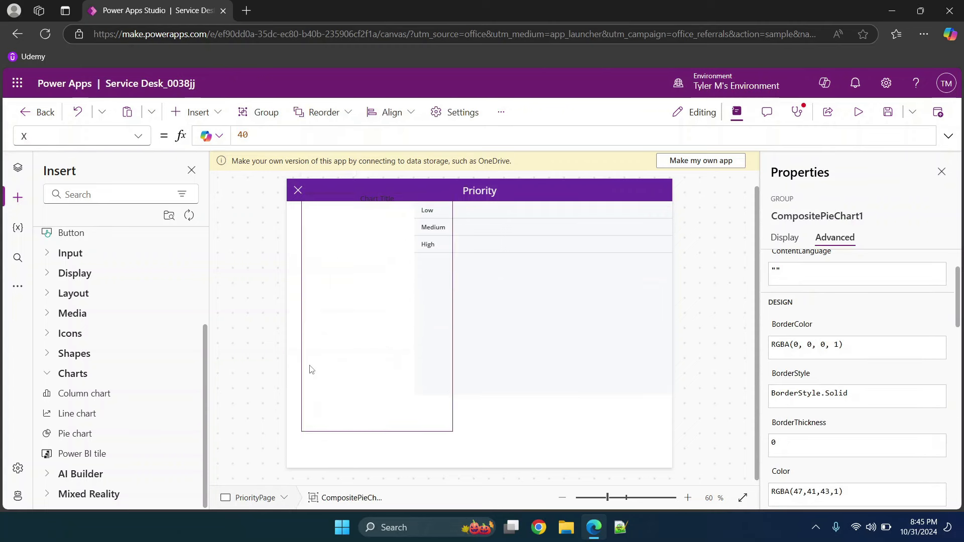
pyautogui.press('Delete')
# Resize the priority gallery to fill the whole area below the Priority header, and deselect it.
pyautogui.click(445, 330)
pyautogui.moveTo(414, 395); pyautogui.dragTo(287, 468)
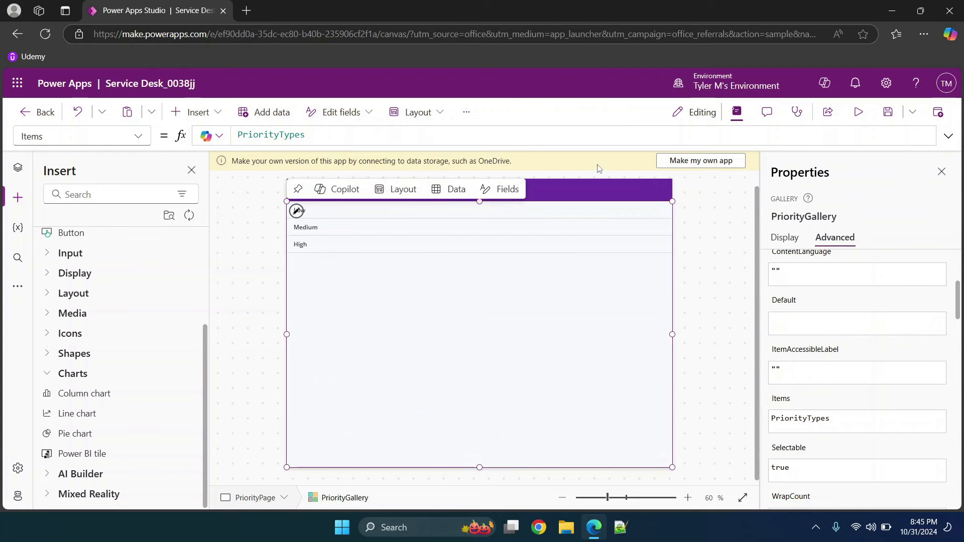
pyautogui.click(716, 238)
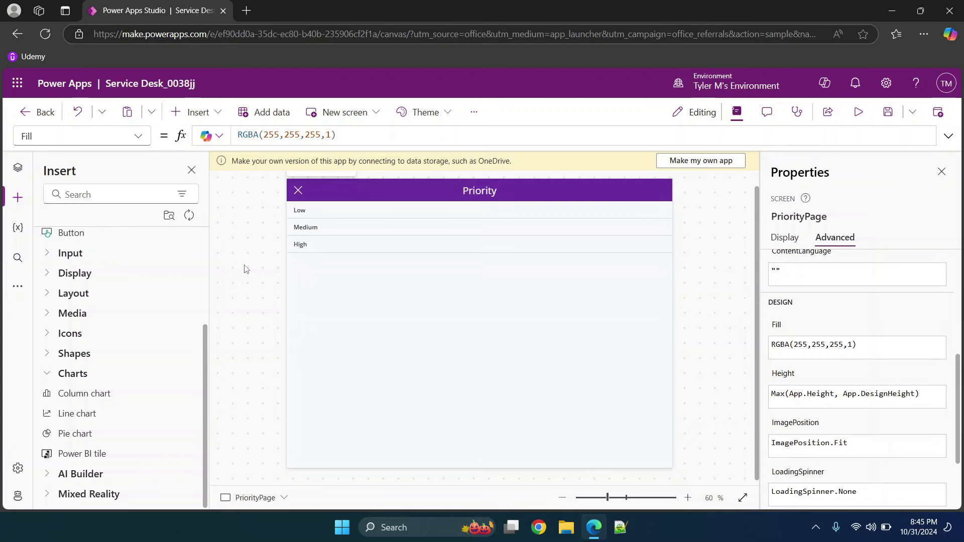
# Open CreatenewticketPage and check the OnSelect formula of its Create ticket button.
pyautogui.click(17, 168)
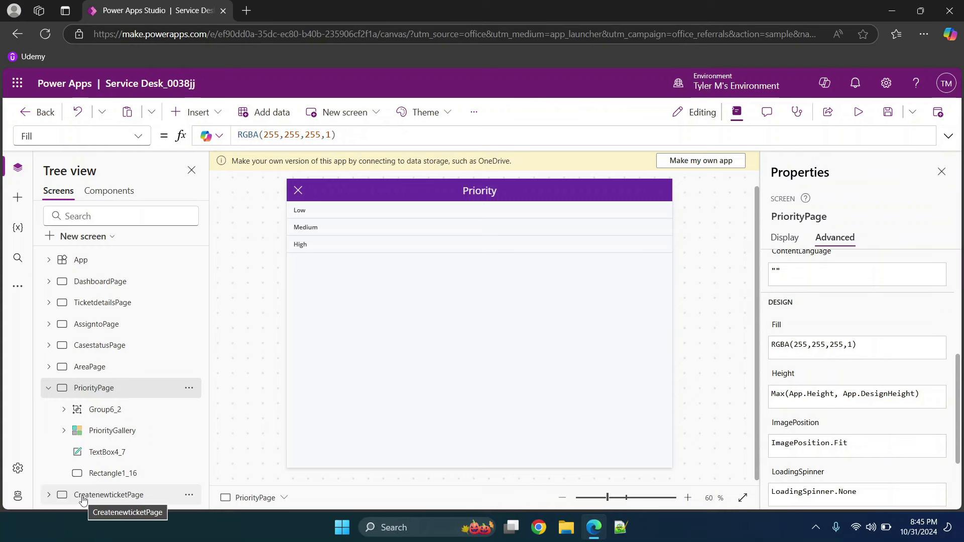
pyautogui.click(83, 499)
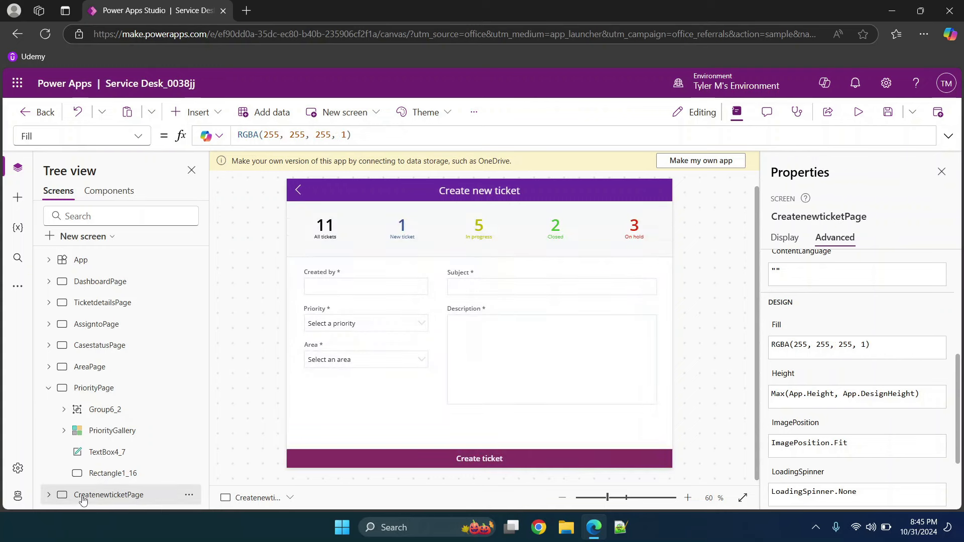
pyautogui.click(478, 459)
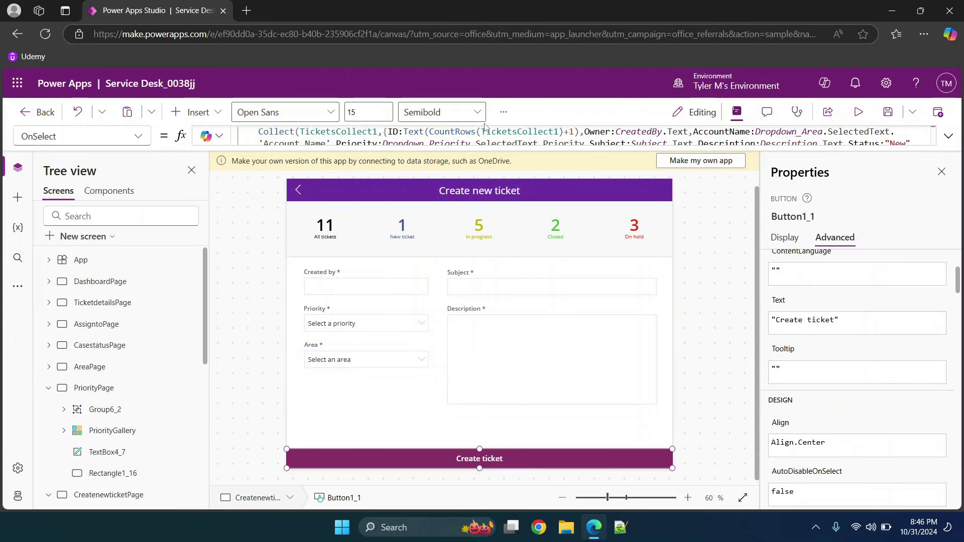
# Look through the DashboardPage, TicketdetailsPage and AssigntoPage screens in turn.
pyautogui.click(103, 279)
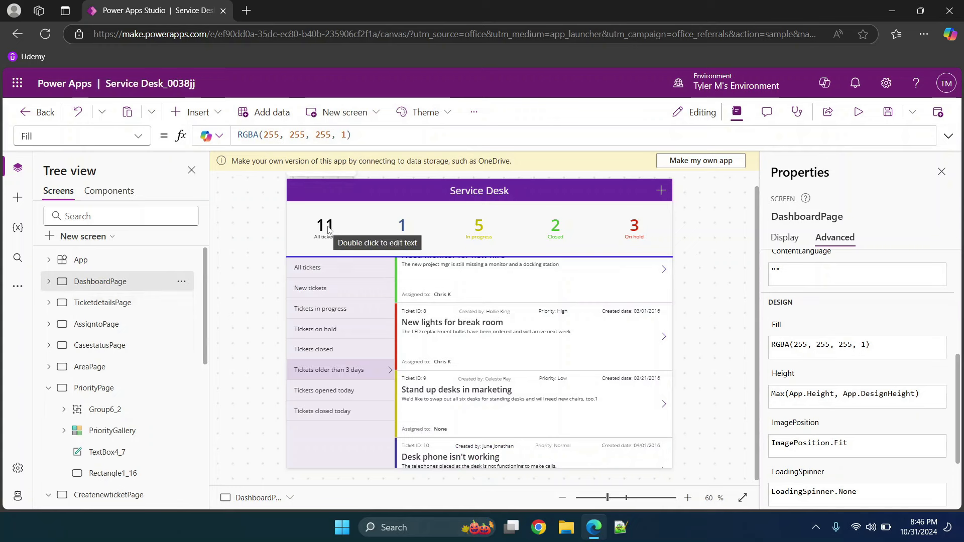
pyautogui.click(126, 307)
pyautogui.click(126, 326)
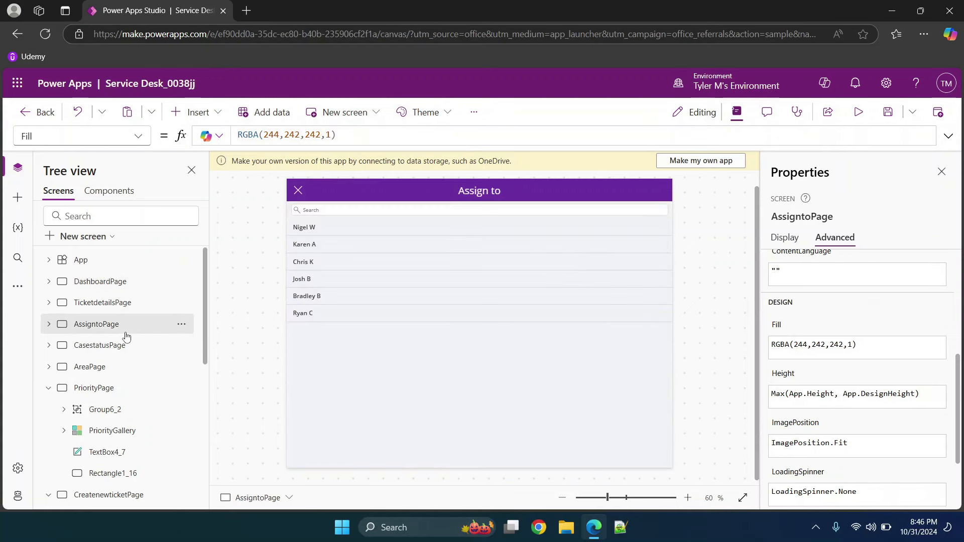
# Show the OnSelect formula of the close icon group in AssigntoPage's header.
pyautogui.click(299, 191)
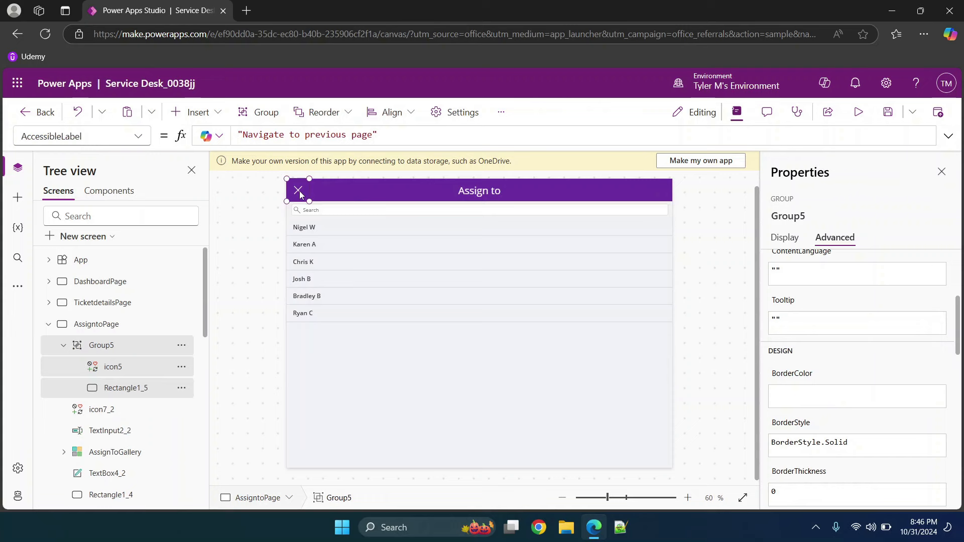
pyautogui.click(138, 136)
pyautogui.scroll(-3, 71, 360)
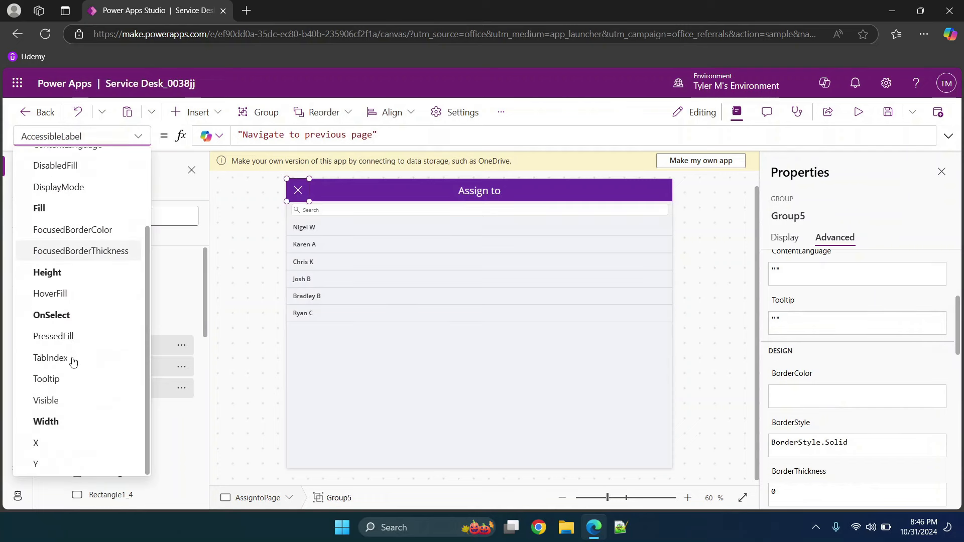
pyautogui.scroll(3, 54, 322)
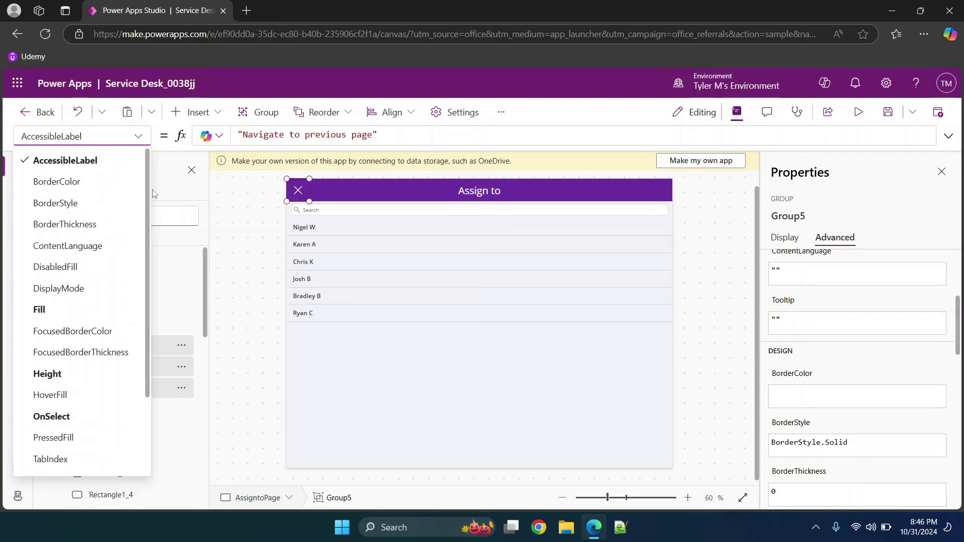
pyautogui.scroll(-3, 53, 341)
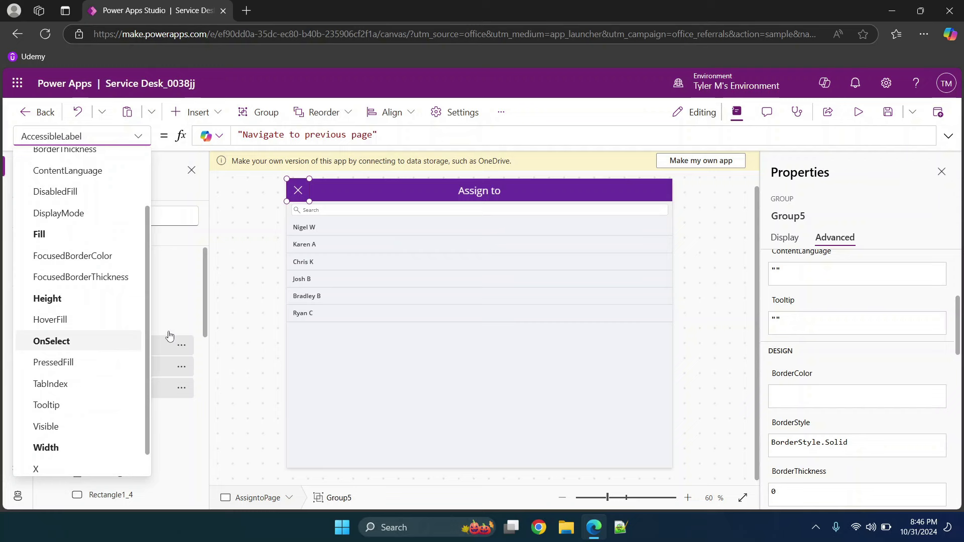
pyautogui.click(52, 341)
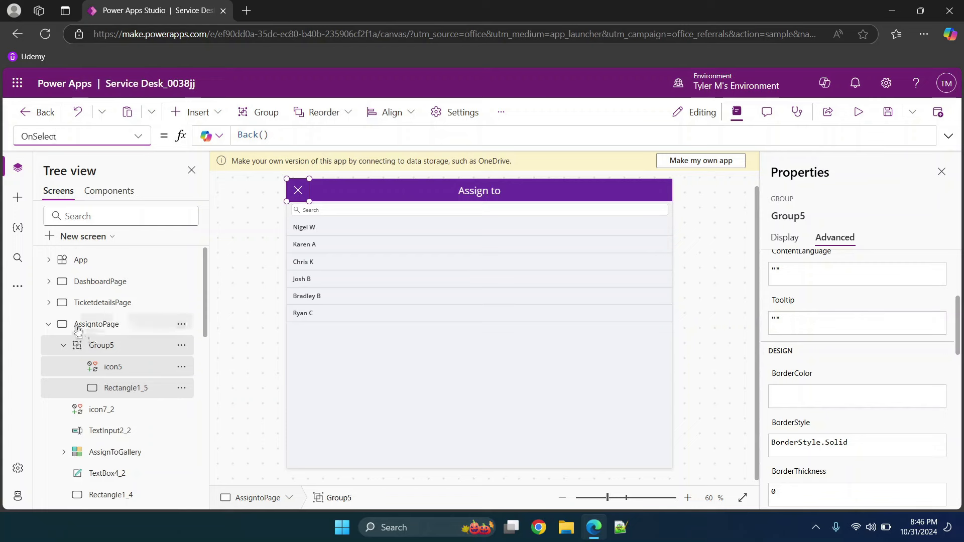
# Open TicketdetailsPage, select the back arrow group in its header, and look further down the list of screens.
pyautogui.click(90, 304)
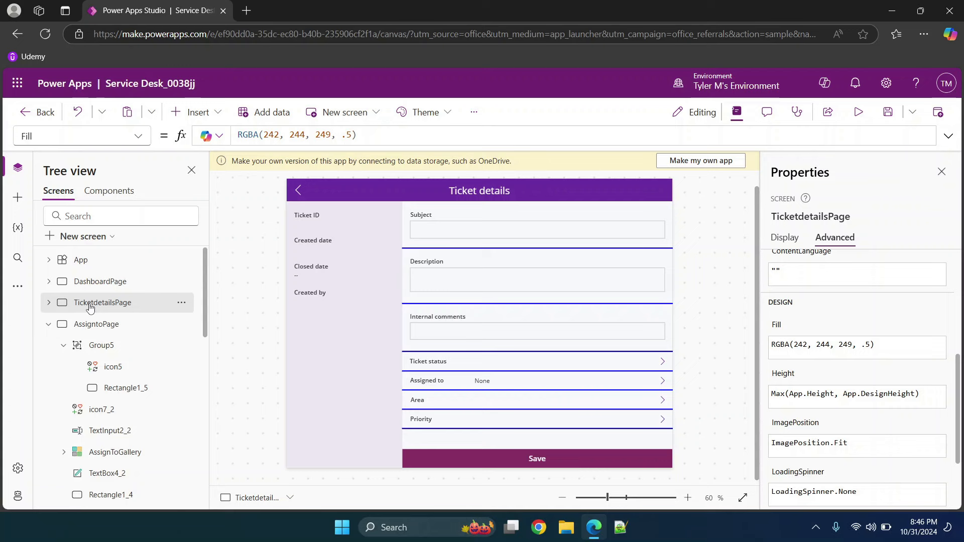
pyautogui.click(298, 192)
pyautogui.scroll(-10, 168, 302)
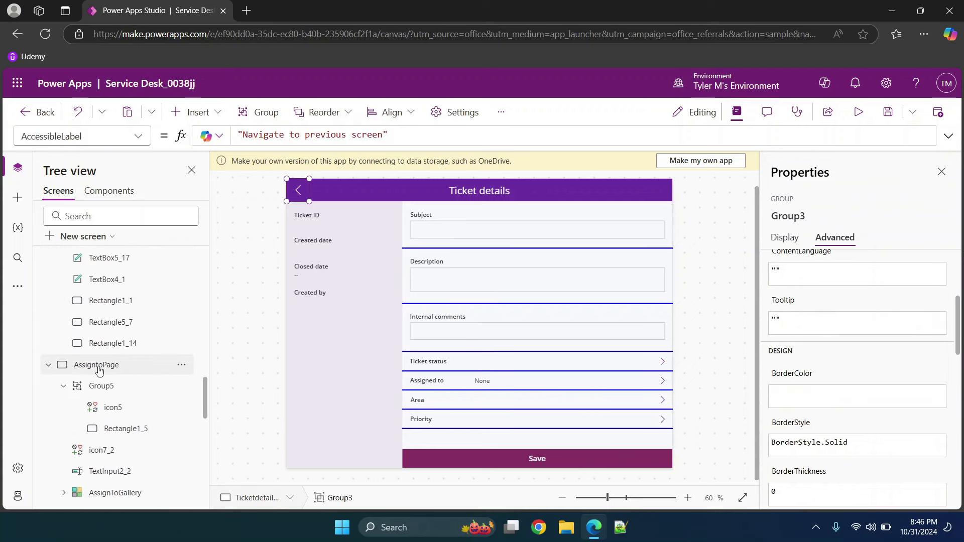
# View the AssigntoPage screen and return to the DashboardPage screen.
pyautogui.click(99, 369)
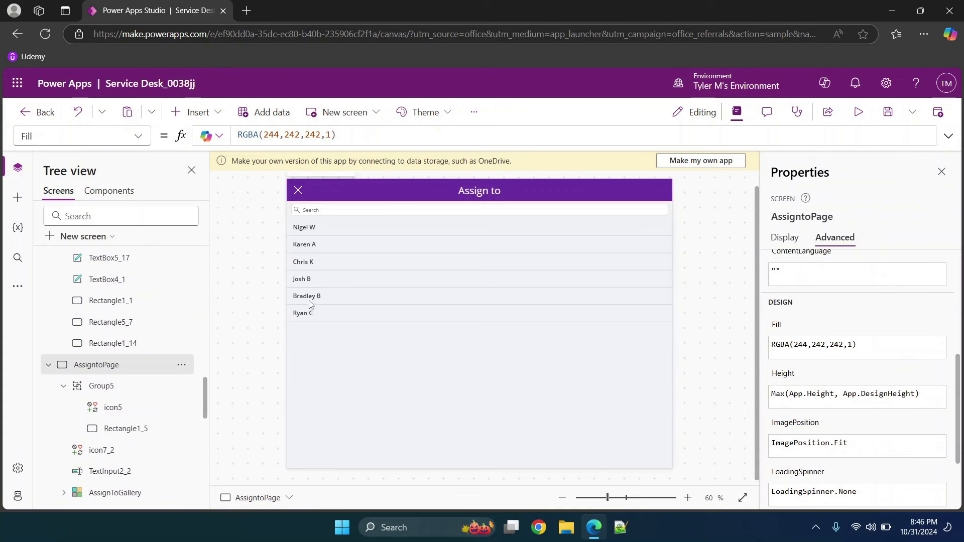
pyautogui.scroll(10, 160, 386)
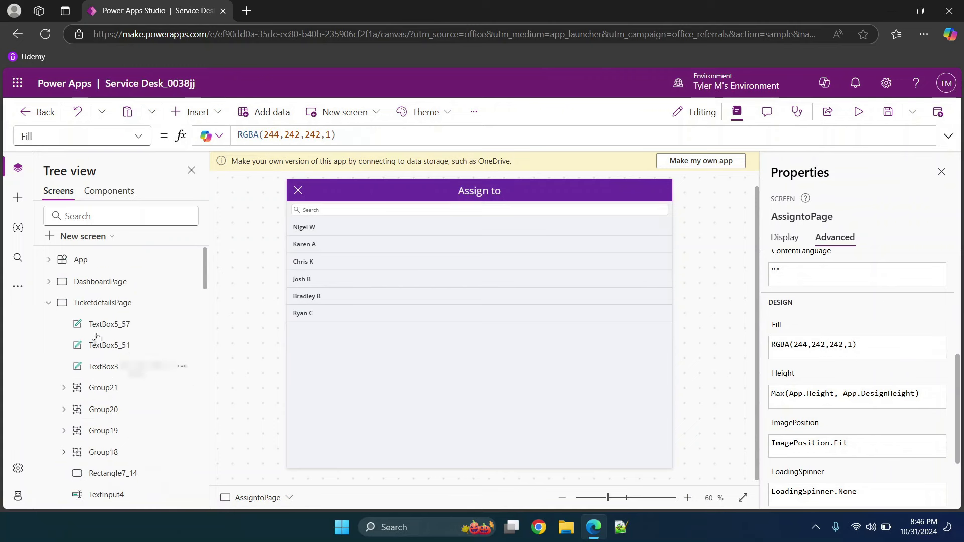
pyautogui.click(97, 282)
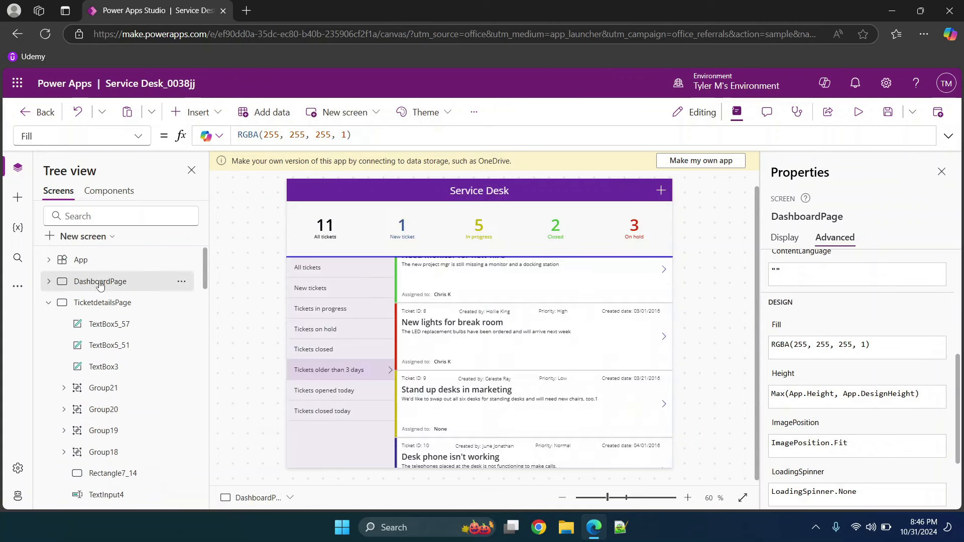
# Select the All tickets counter group on DashboardPage and show its OnSelect formula.
pyautogui.click(326, 229)
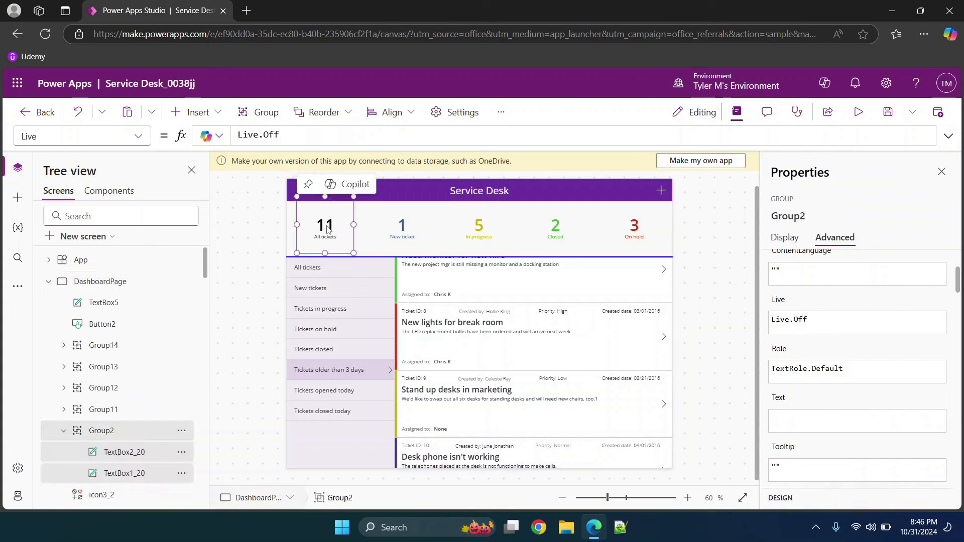
pyautogui.click(126, 142)
pyautogui.scroll(-5, 80, 311)
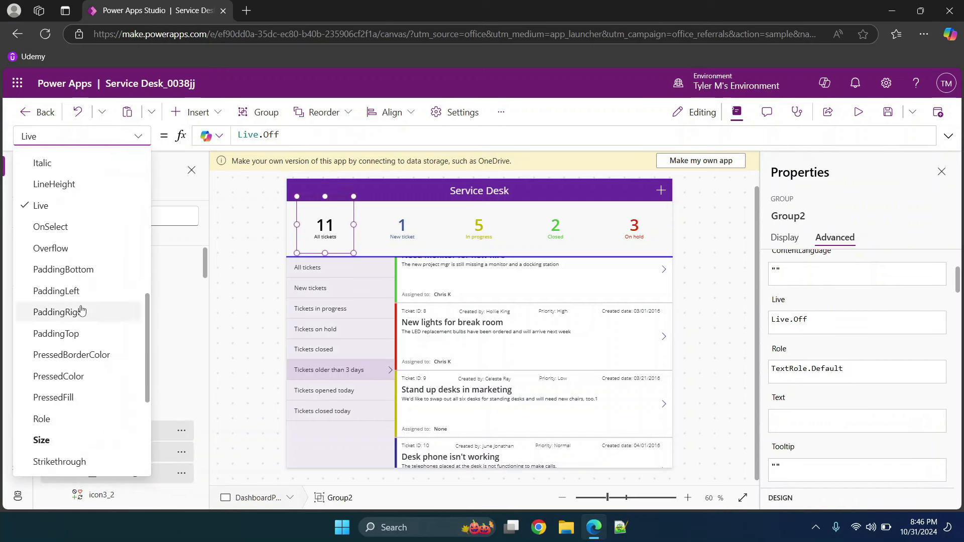
pyautogui.scroll(-2, 81, 312)
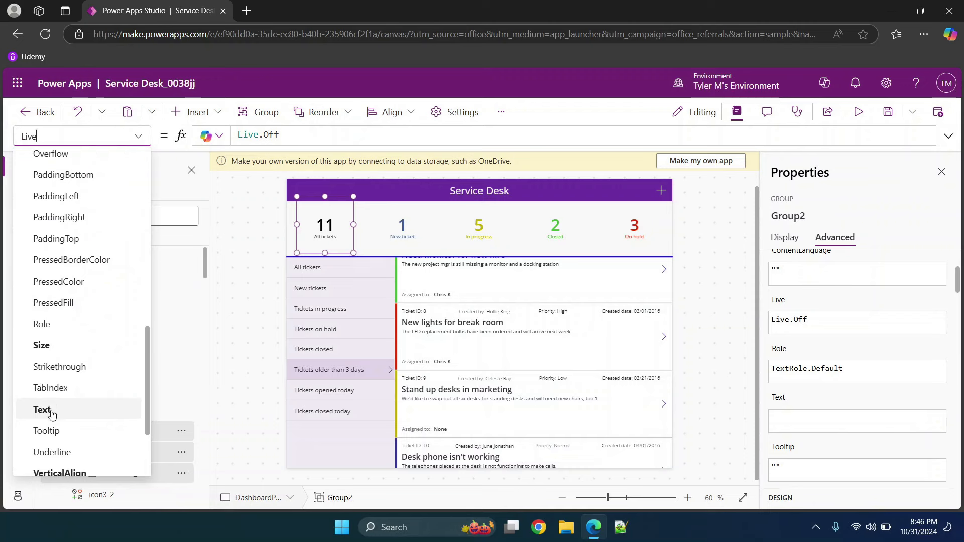
pyautogui.scroll(-3, 55, 412)
pyautogui.scroll(5, 67, 404)
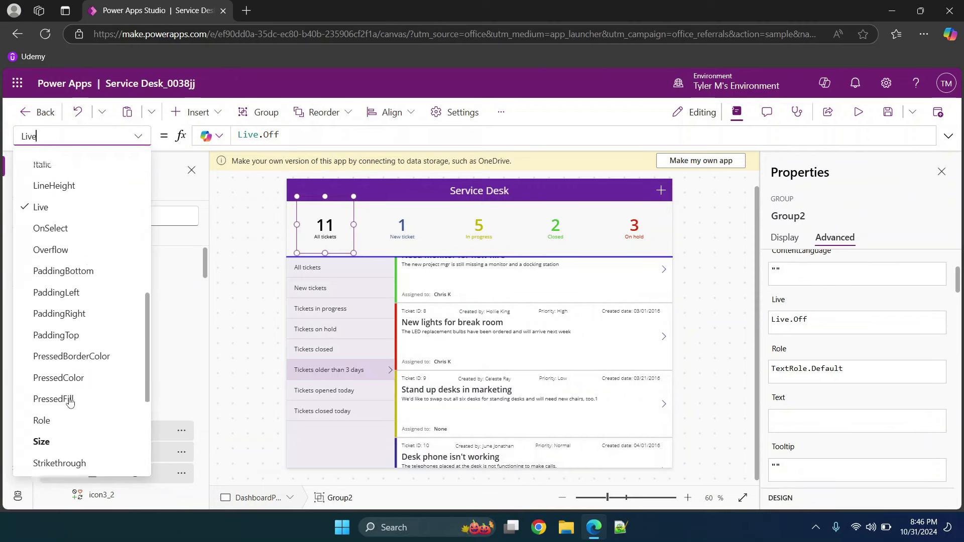
pyautogui.scroll(5, 69, 402)
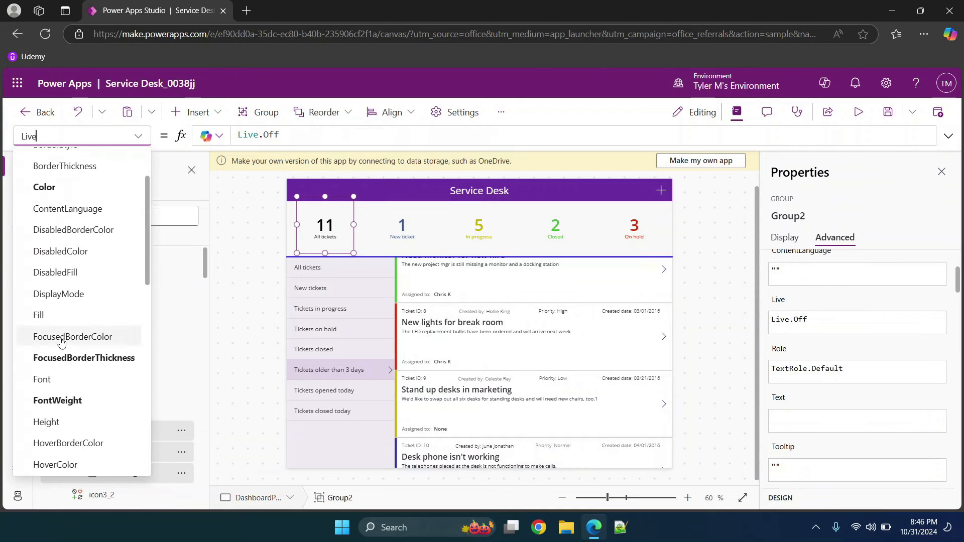
pyautogui.scroll(-4, 65, 354)
pyautogui.scroll(-4, 67, 357)
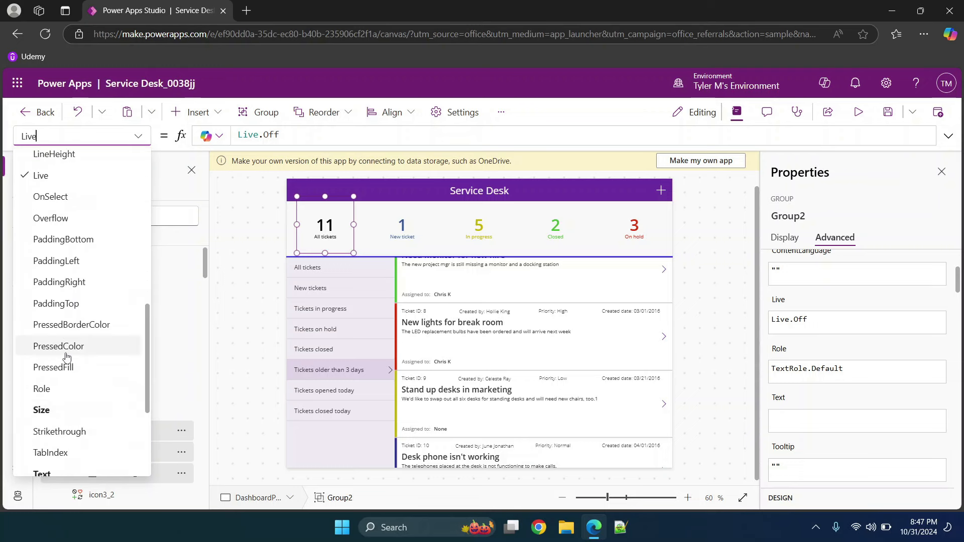
pyautogui.click(51, 196)
# Replace the All tickets group's OnSelect formula with an empty Navigate() call.
pyautogui.click(262, 135)
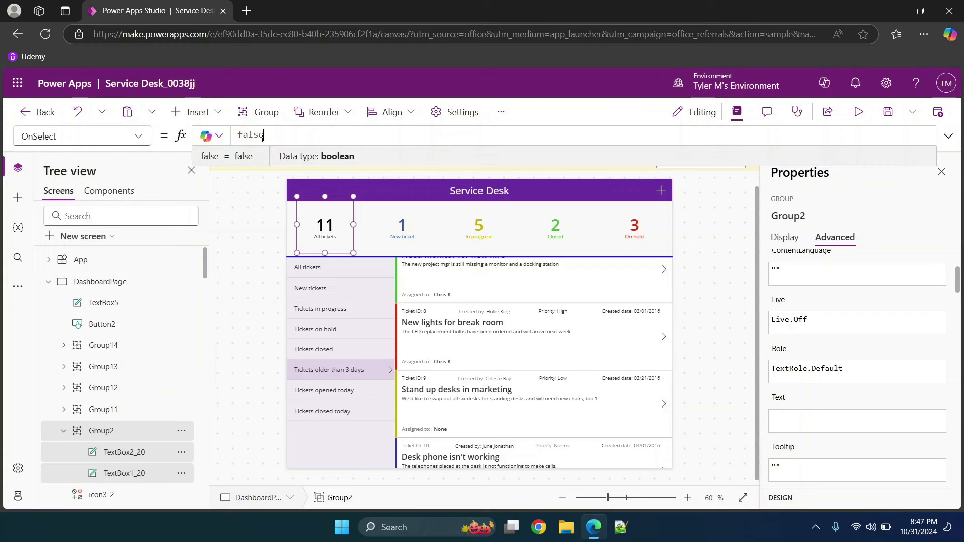
pyautogui.hotkey('ctrl', 'a')
pyautogui.write('N')
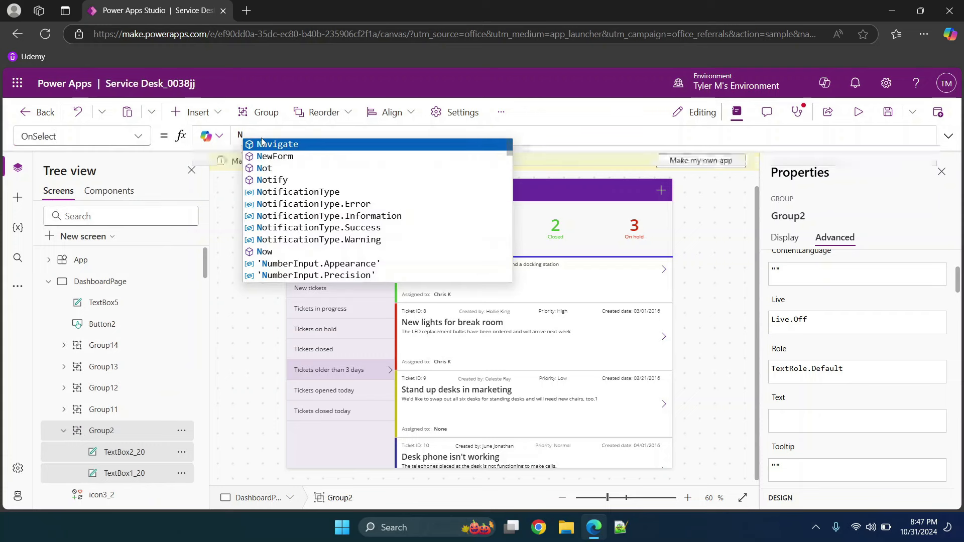
pyautogui.click(278, 145)
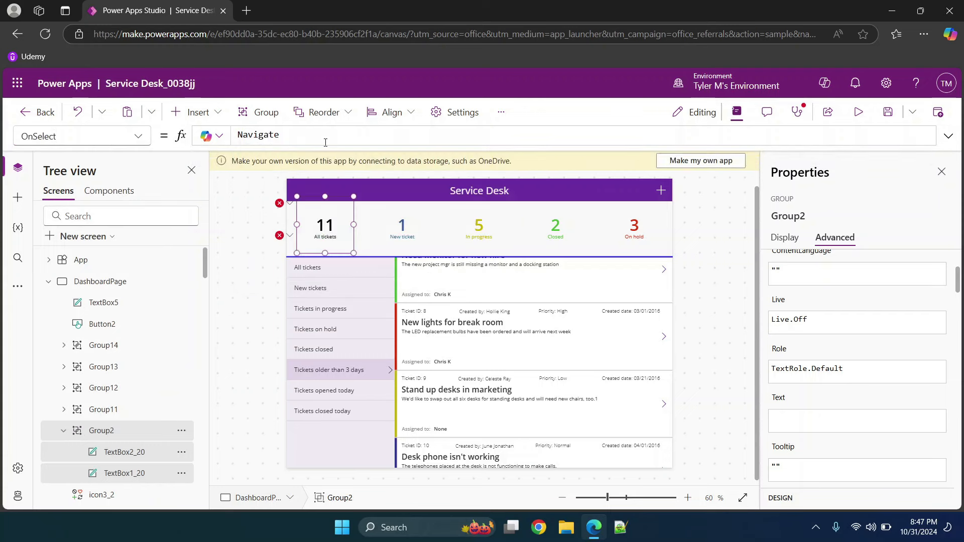
pyautogui.write('()')
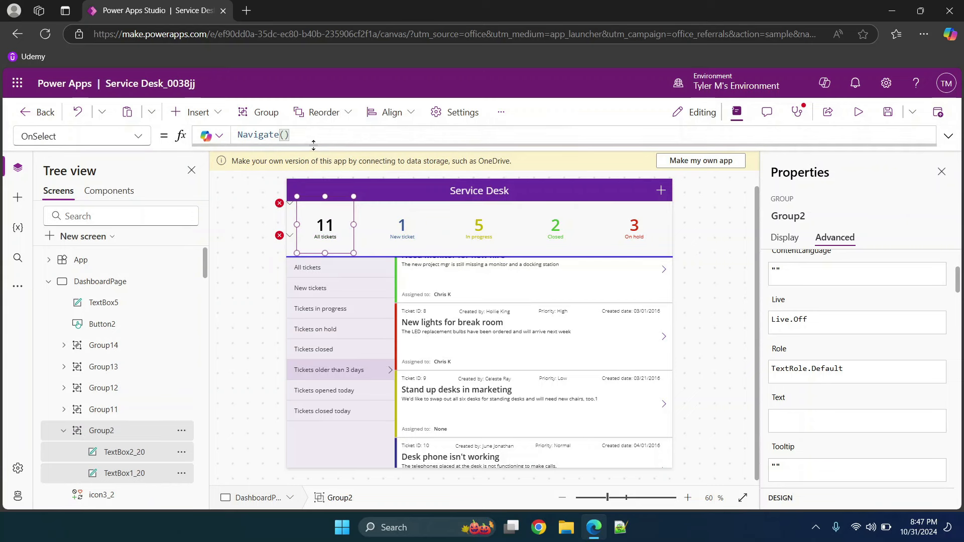
# Show the Navigate function's description among the formula suggestions and re-enter the call as Navigate( with its arguments open.
pyautogui.click(263, 135)
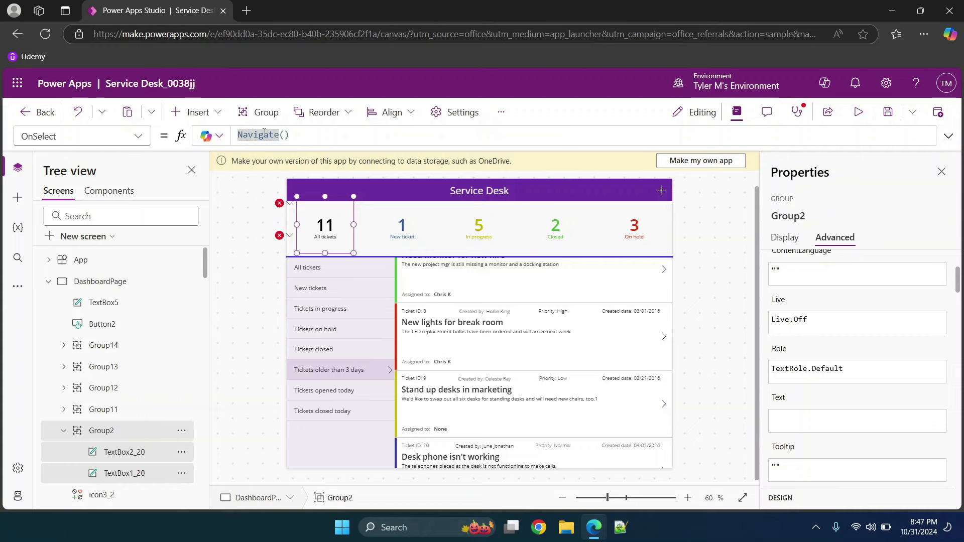
pyautogui.click(301, 141)
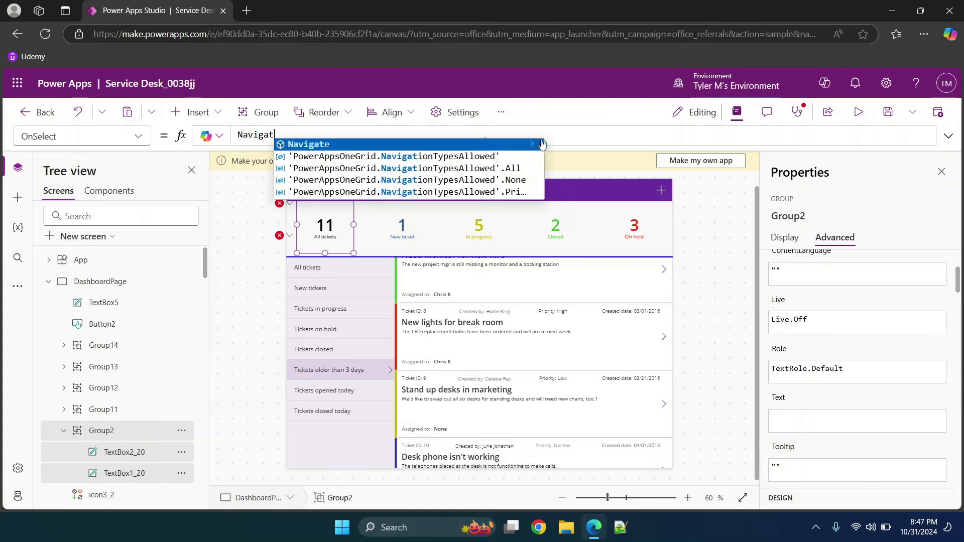
pyautogui.click(533, 147)
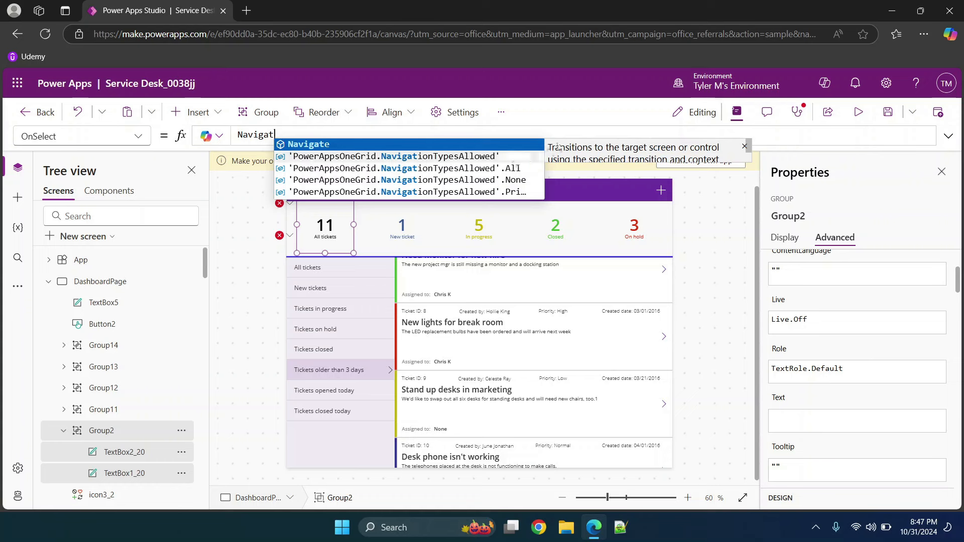
pyautogui.click(386, 145)
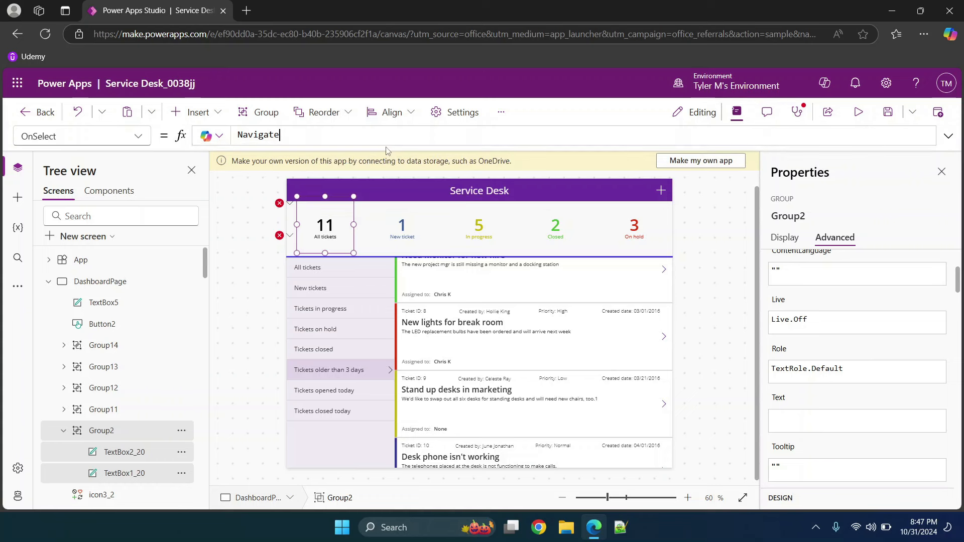
pyautogui.write('(')
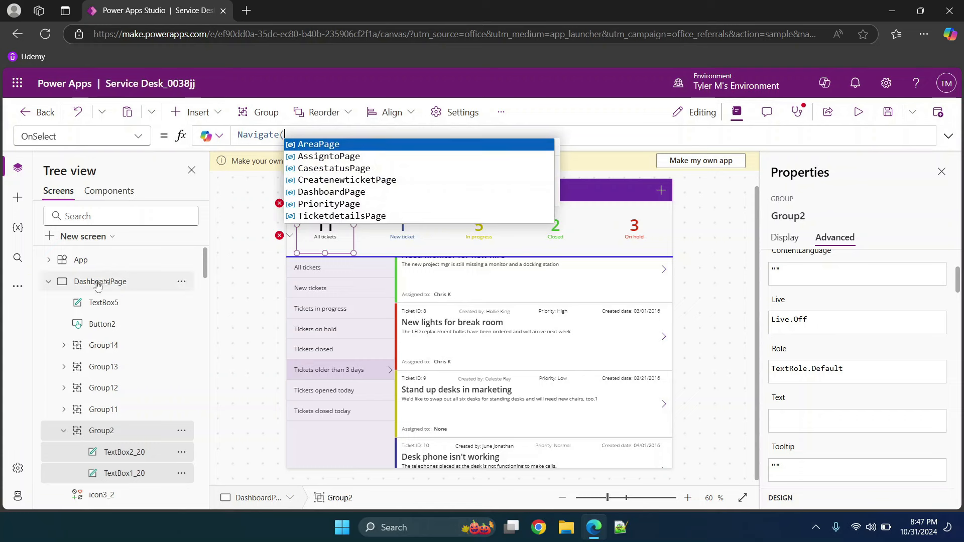
# Look through the app's screens and set TicketdetailsPage as the target of the Navigate function.
pyautogui.scroll(-10, 101, 287)
pyautogui.scroll(-3, 116, 351)
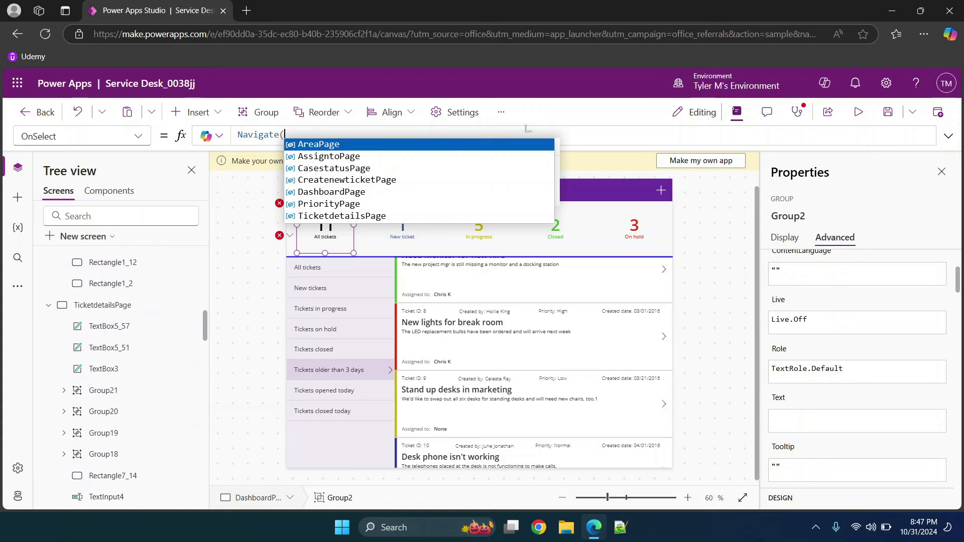
pyautogui.write('Tick')
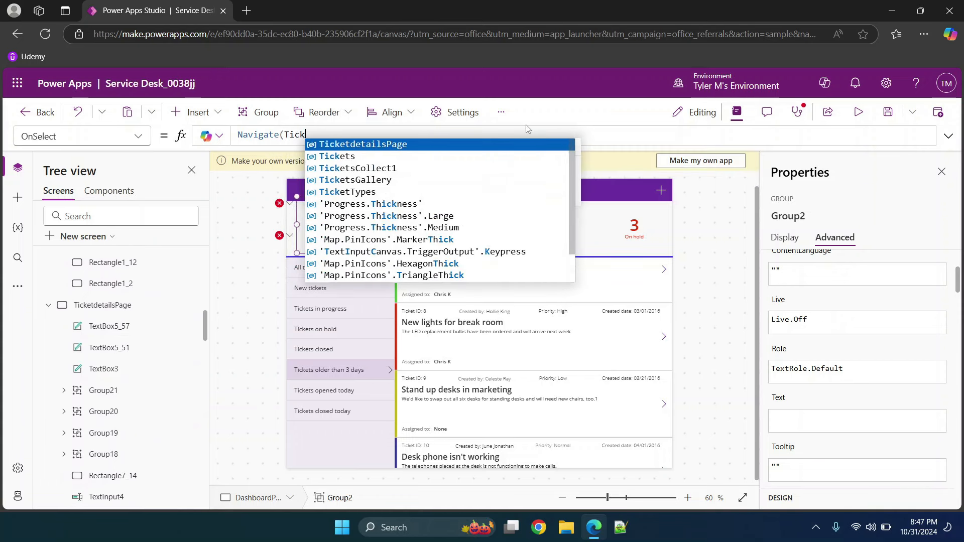
pyautogui.click(392, 146)
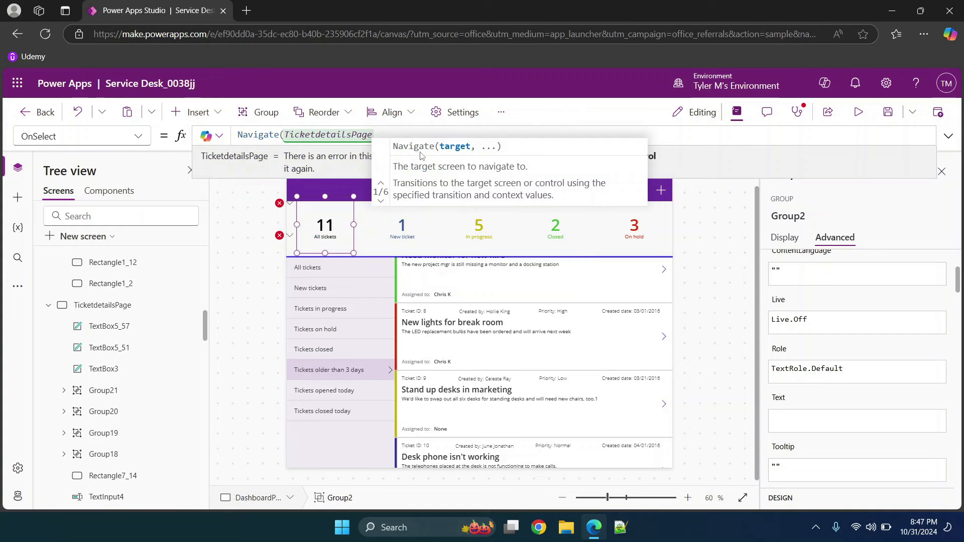
# Add ScreenTransition.Cover as the second Navigate argument and close the formula.
pyautogui.write(', S')
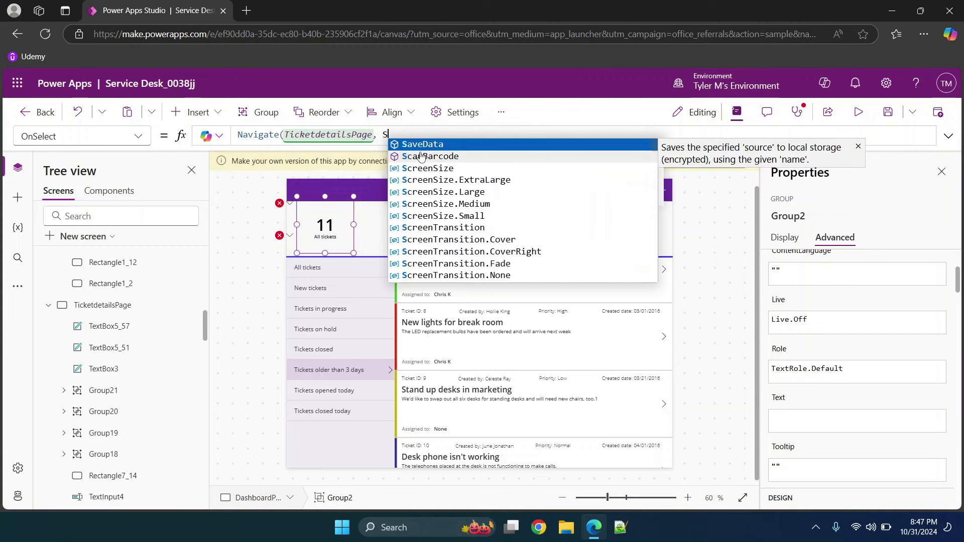
pyautogui.write('creen')
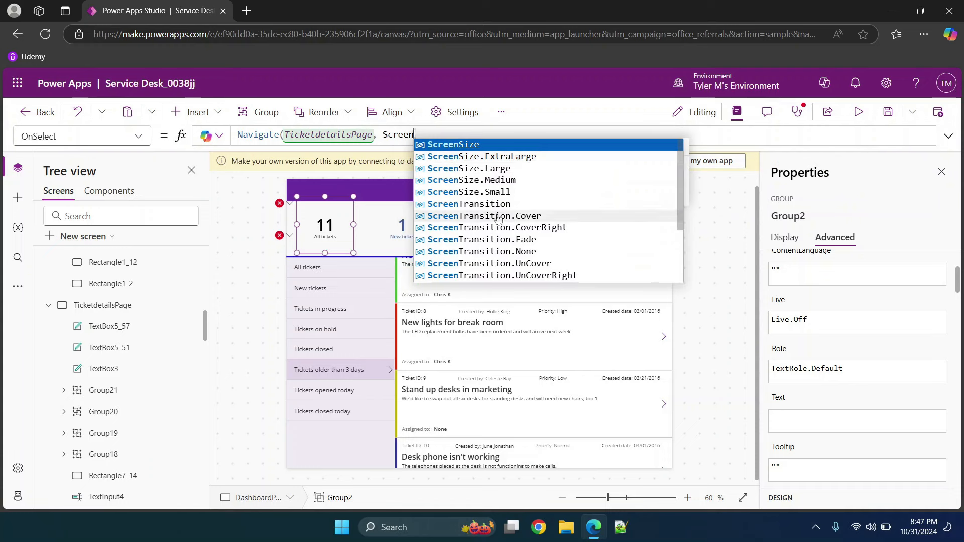
pyautogui.scroll(-1, 502, 234)
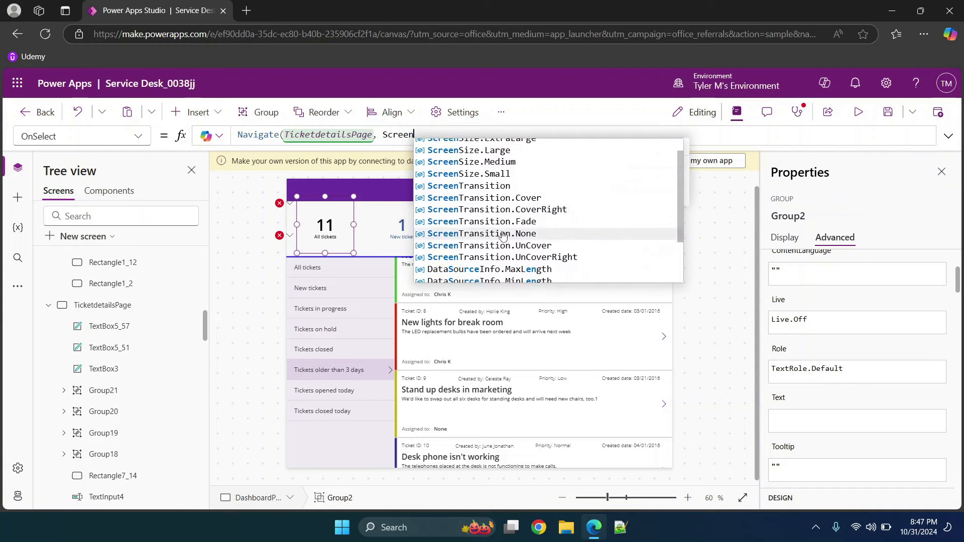
pyautogui.click(505, 198)
pyautogui.write(')')
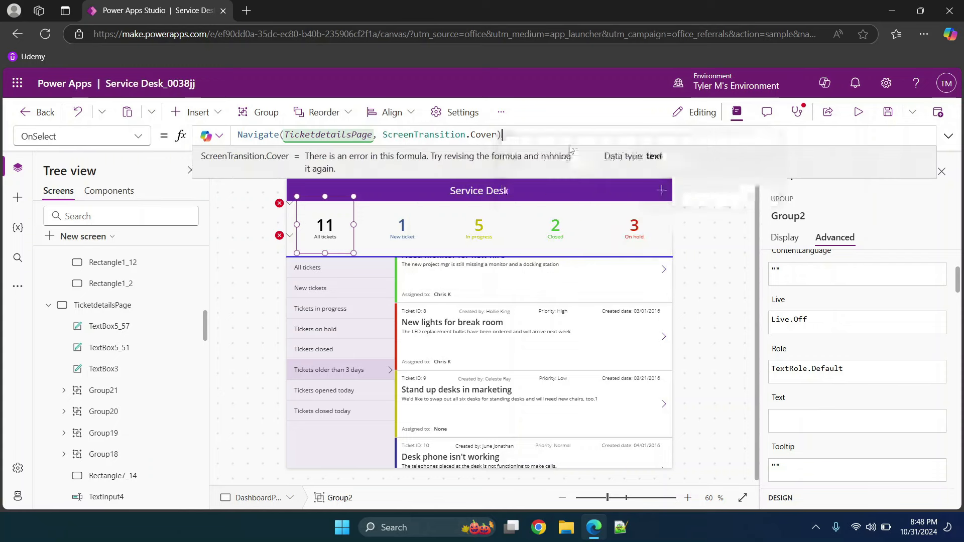
# Preview the app, test navigating from the All tickets counter to Ticket details and back, and exit the preview.
pyautogui.click(859, 112)
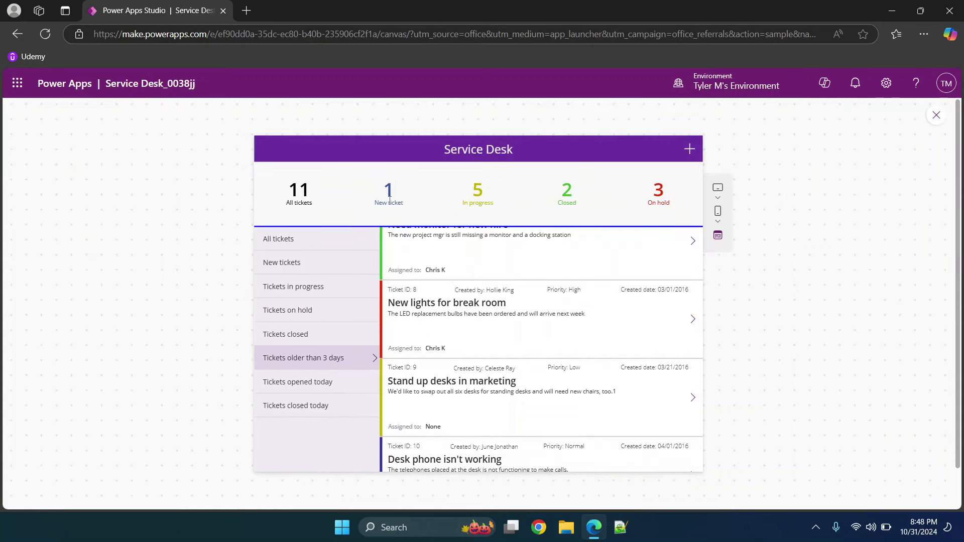
pyautogui.click(301, 191)
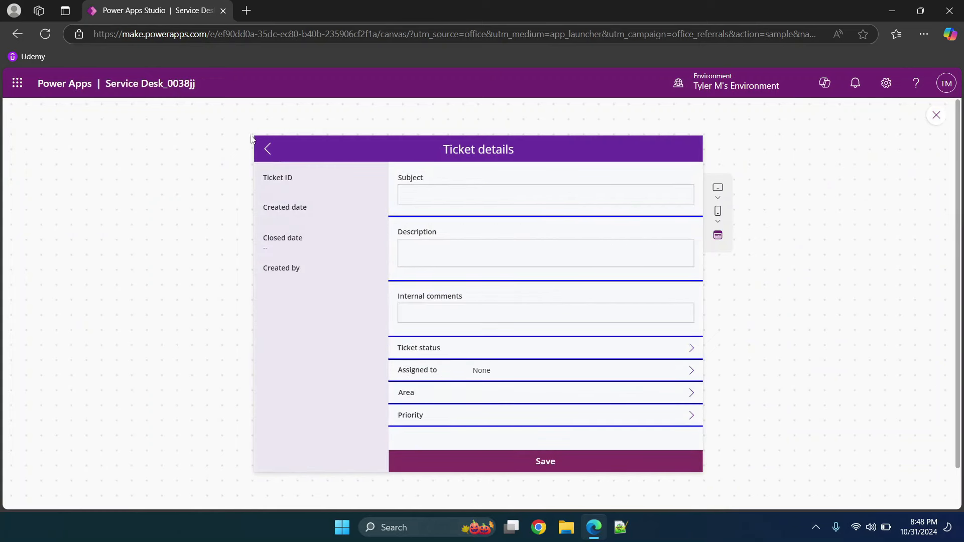
pyautogui.click(266, 148)
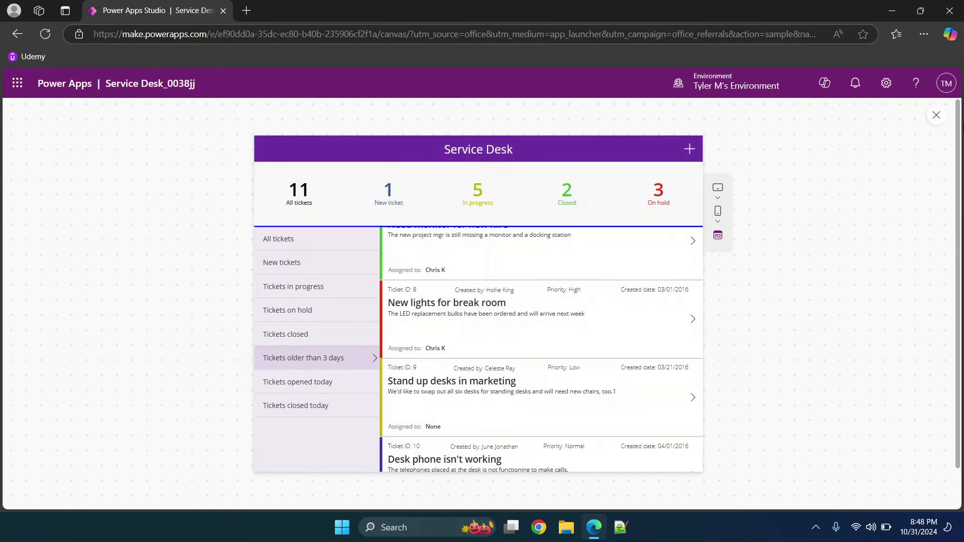
pyautogui.click(934, 120)
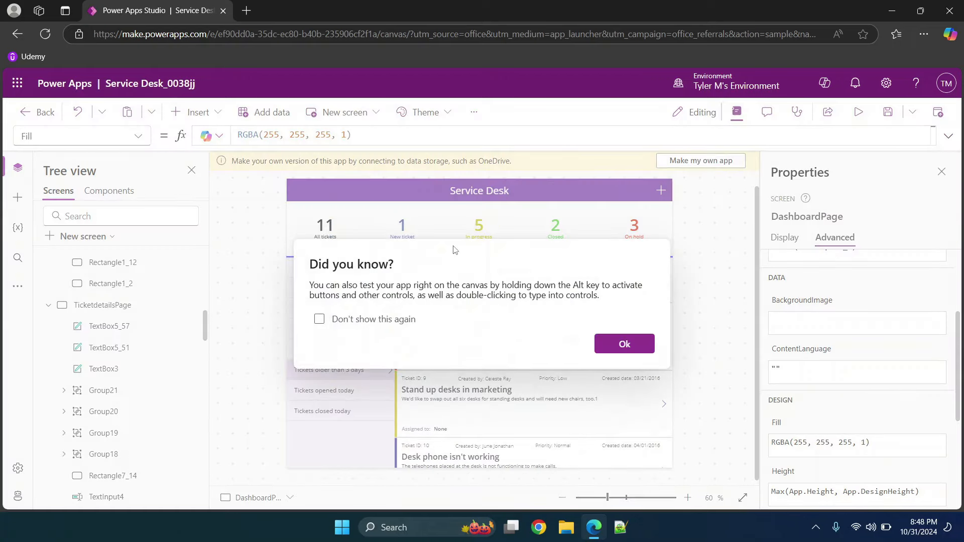
pyautogui.click(625, 351)
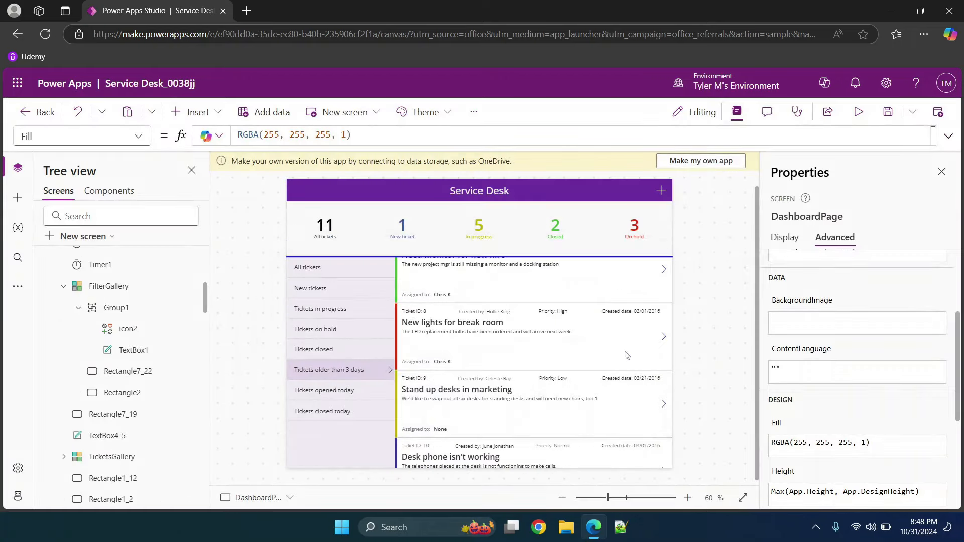
# Change the transition in the All tickets group's OnSelect formula to ScreenTransition.CoverRight.
pyautogui.click(333, 232)
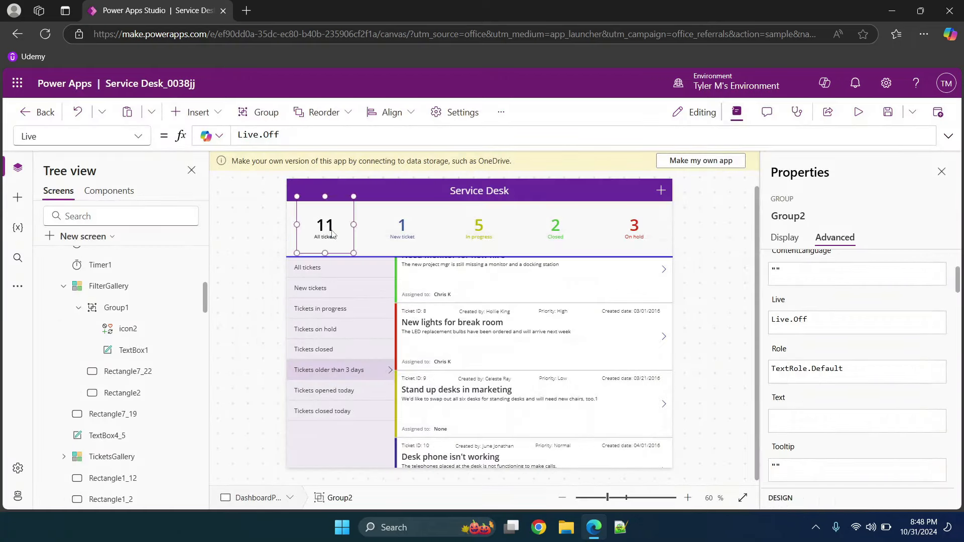
pyautogui.click(141, 137)
pyautogui.scroll(-5, 47, 373)
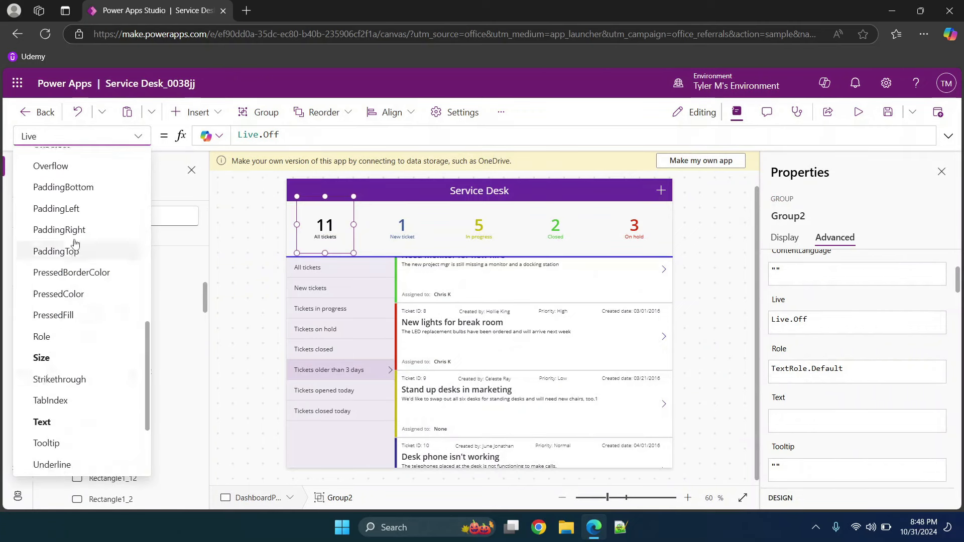
pyautogui.scroll(2, 76, 251)
pyautogui.click(59, 237)
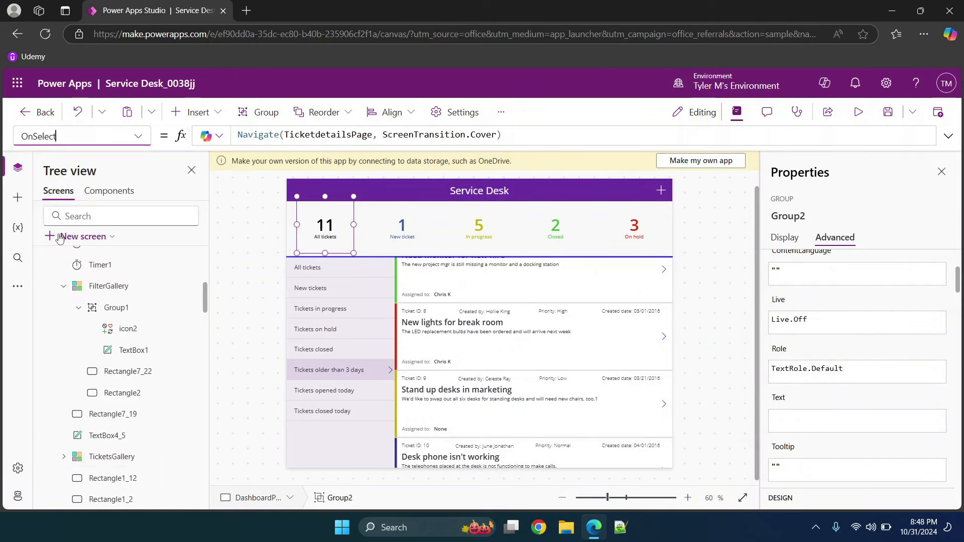
pyautogui.click(497, 134)
pyautogui.press('BackSpace')
pyautogui.press('BackSpace')
pyautogui.press('BackSpace')
pyautogui.press('BackSpace')
pyautogui.press('BackSpace')
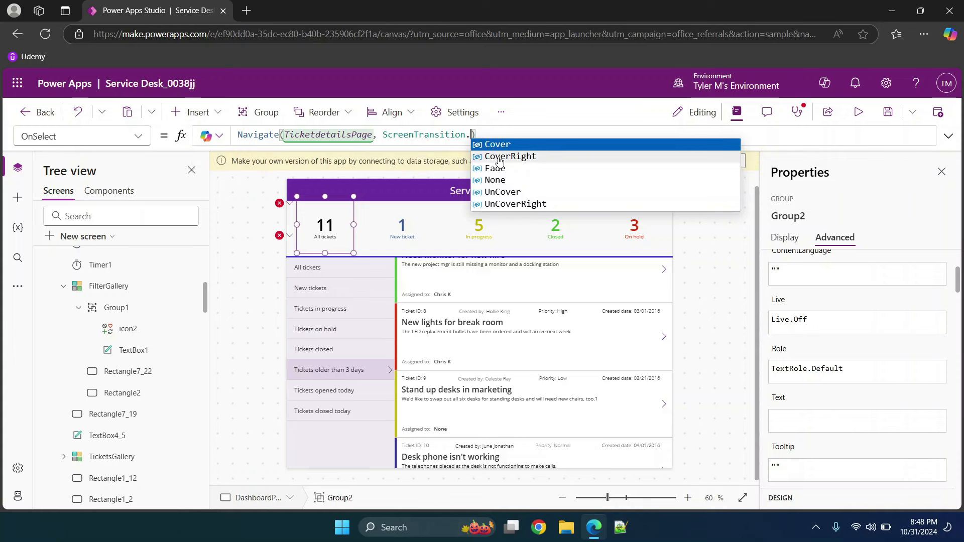
pyautogui.click(499, 157)
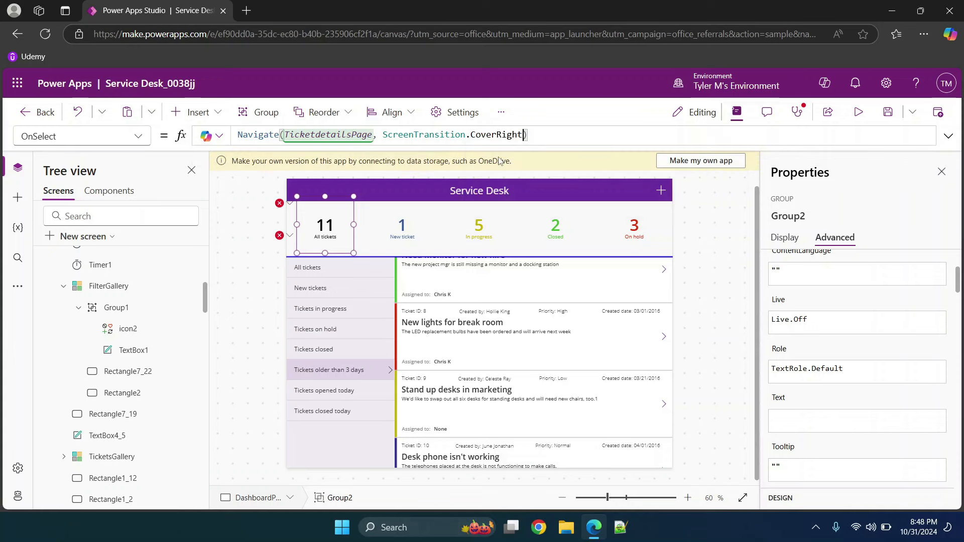
# Preview the app, test the CoverRight transition from the All tickets counter to Ticket details, and exit the preview.
pyautogui.click(858, 112)
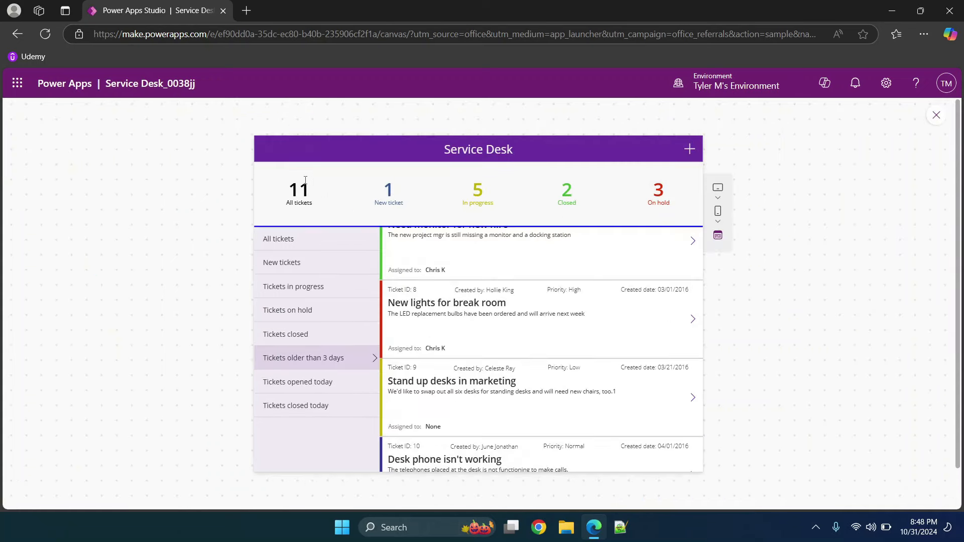
pyautogui.click(302, 196)
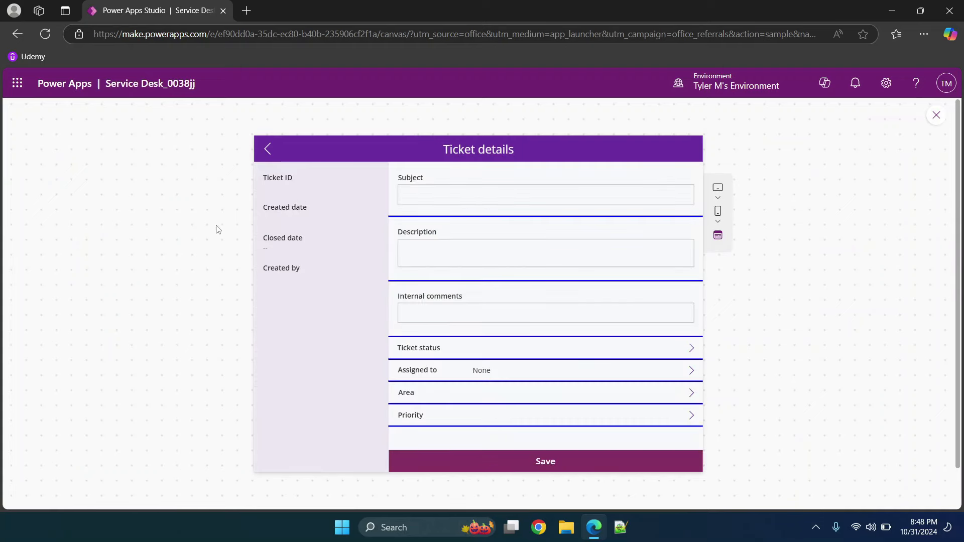
pyautogui.click(936, 116)
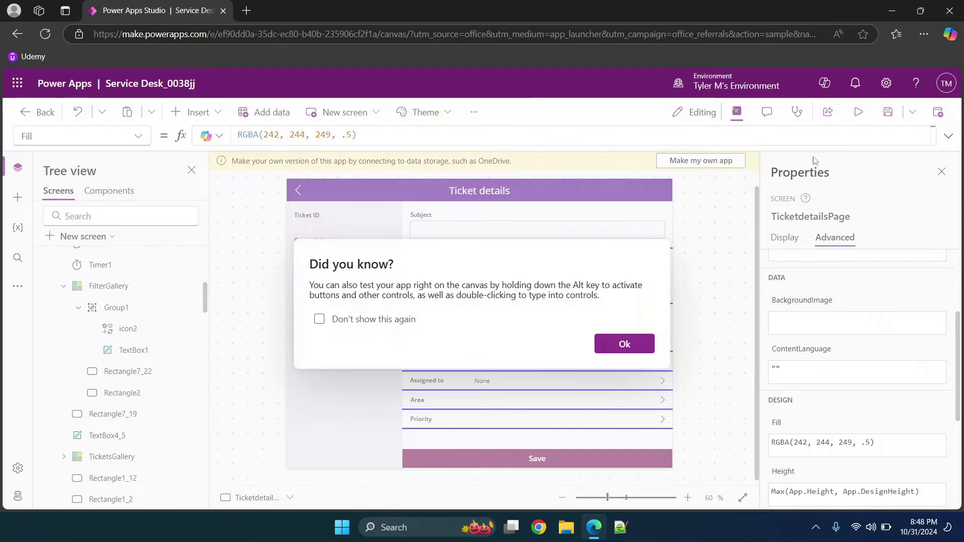
pyautogui.click(632, 349)
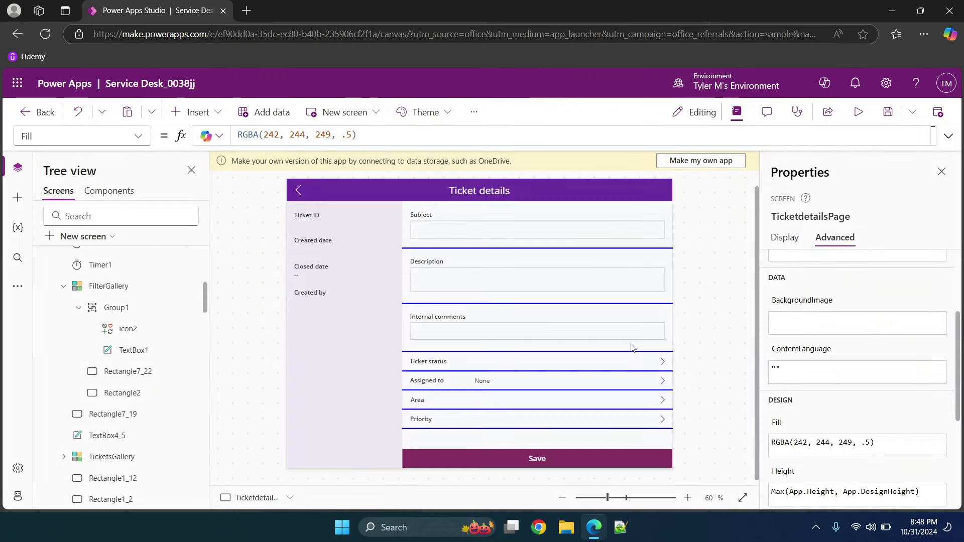
pyautogui.scroll(-2, 561, 317)
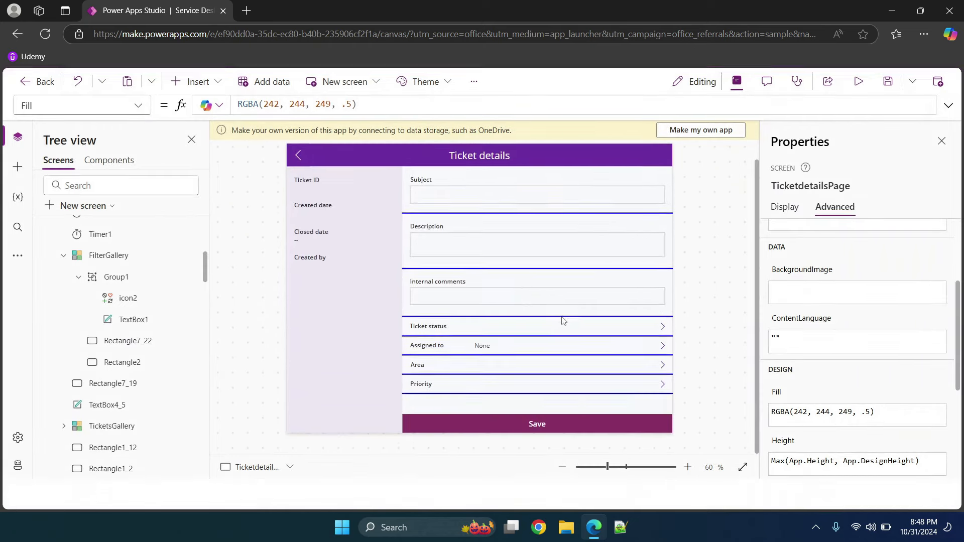
pyautogui.scroll(1, 561, 316)
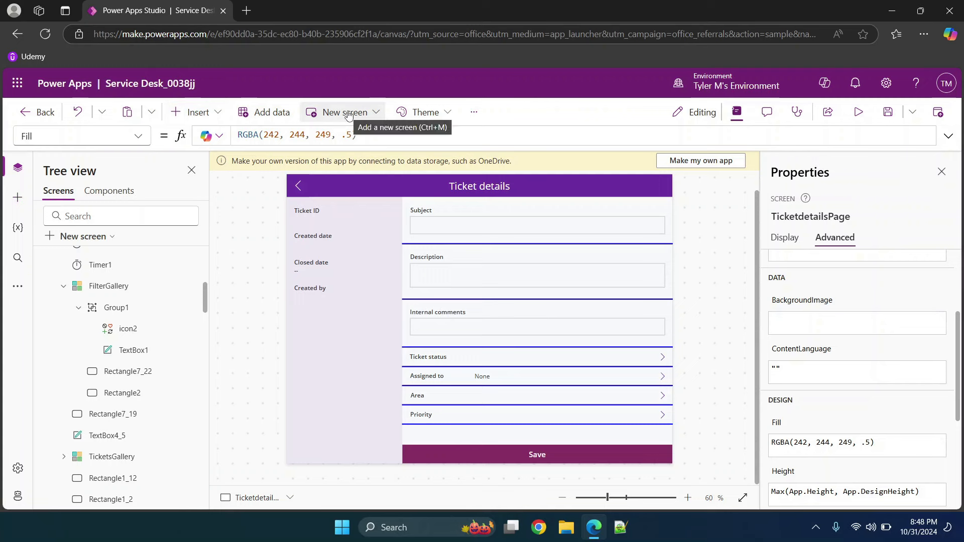
# Look through the insertable controls and view the properties of the Internal comments label on the Ticket details screen.
pyautogui.click(12, 199)
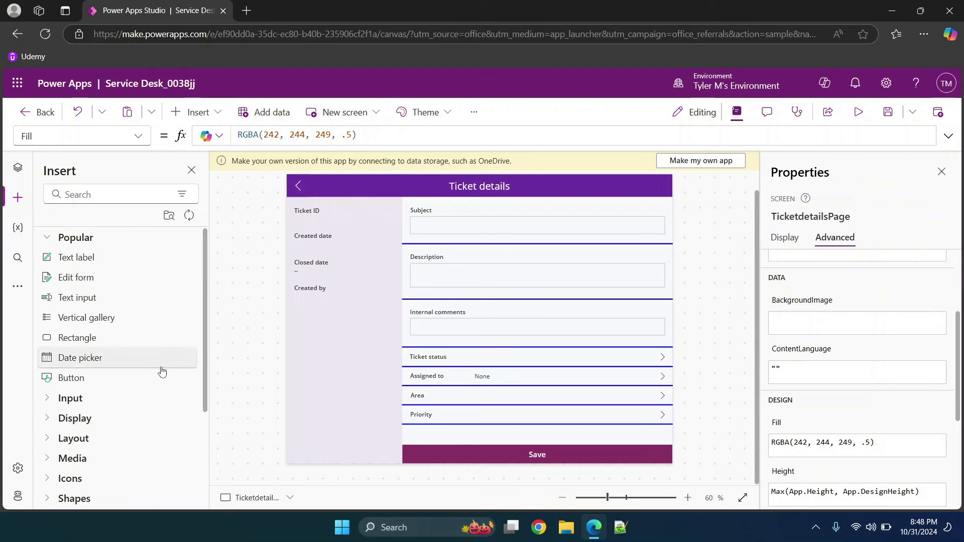
pyautogui.scroll(-3, 161, 370)
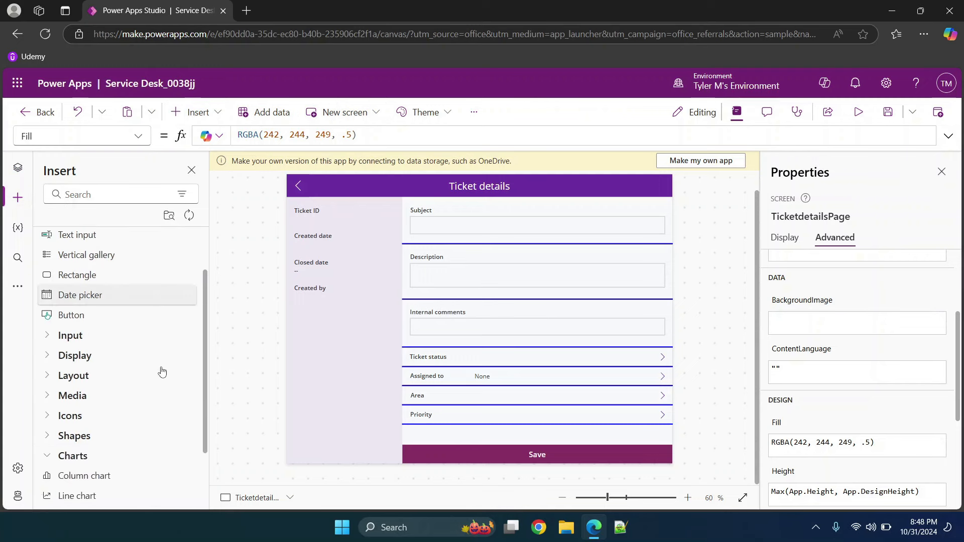
pyautogui.click(455, 313)
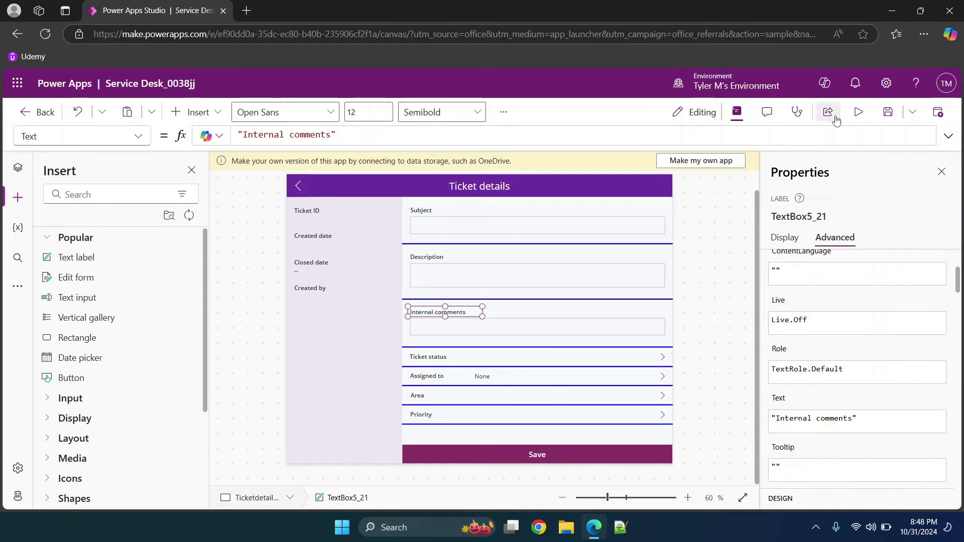
pyautogui.click(767, 122)
pyautogui.click(737, 113)
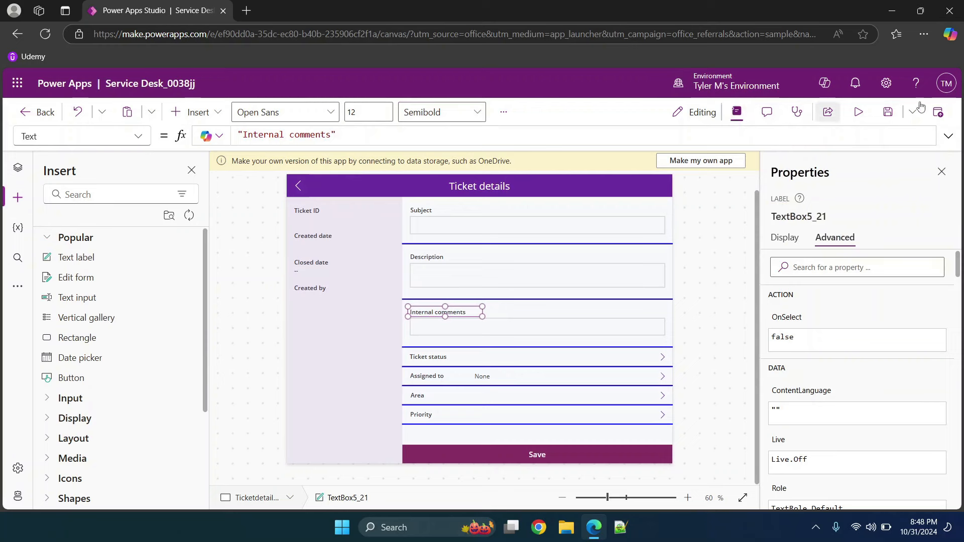